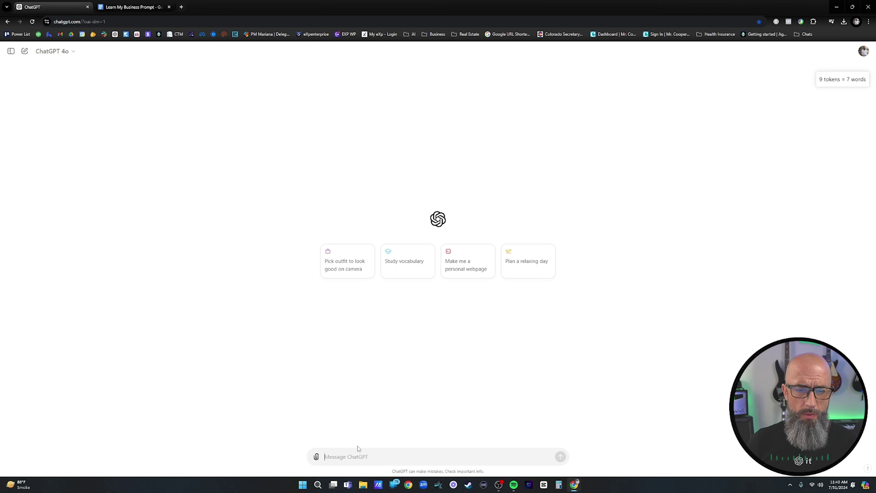
left_click(59, 55)
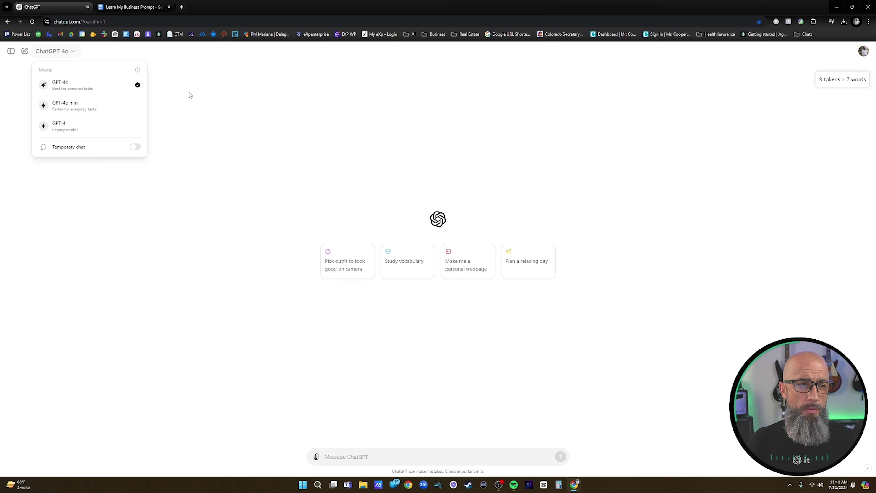
left_click(20, 92)
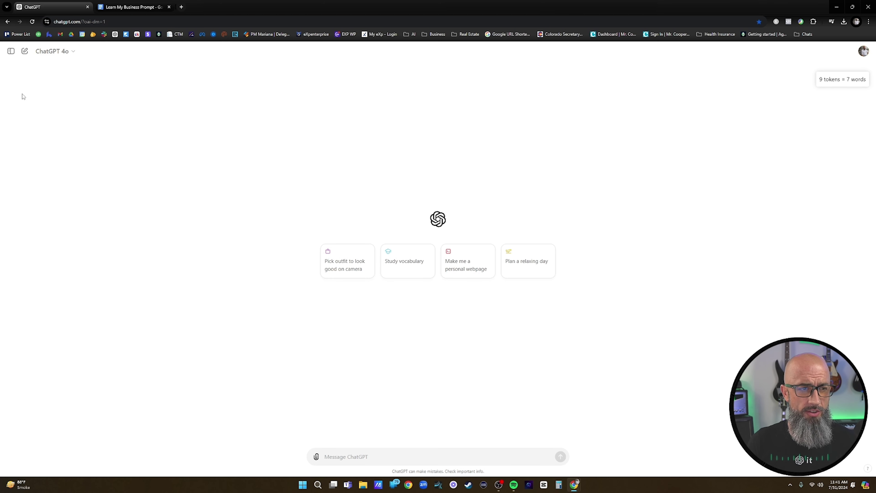
Paste the prepared Realtor prompt requesting a comprehensive set of questions about ten business aspects, review it, and send it.
left_click(367, 456)
key("ctrl+v")
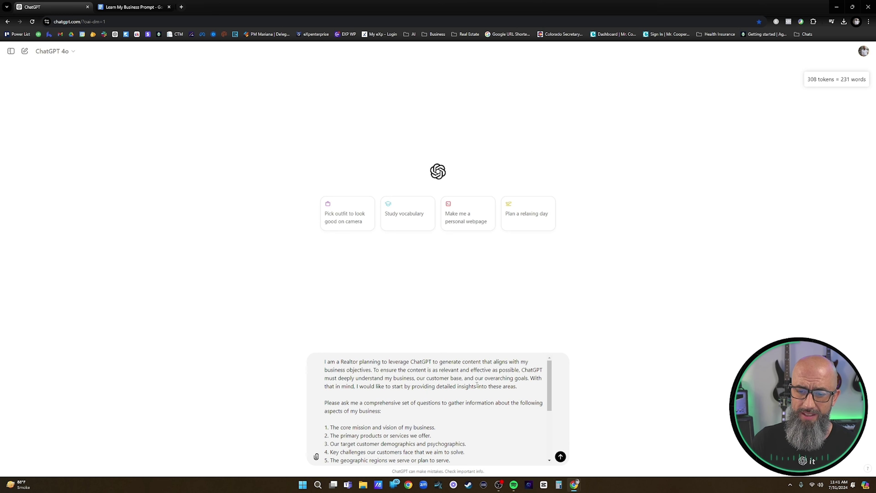
left_click_drag(518, 387, 322, 366)
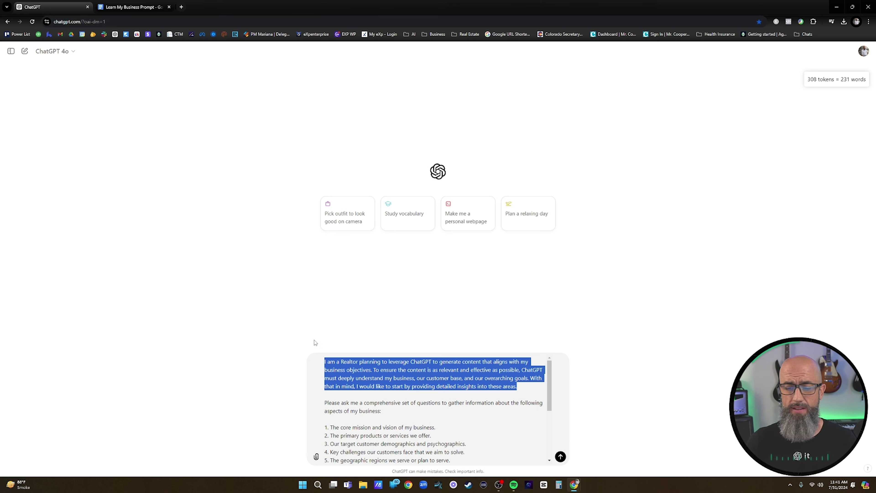
scroll(381, 379, "down", 3)
scroll(380, 379, "up", 1)
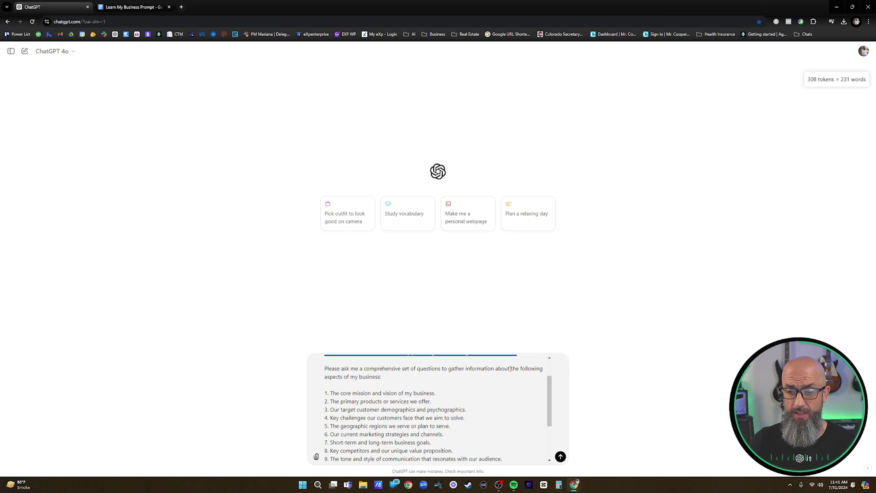
scroll(412, 379, "down", 1)
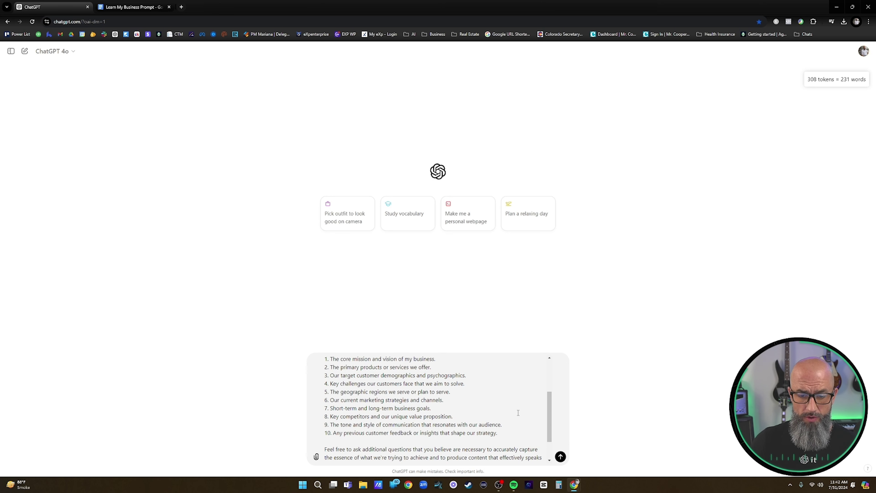
scroll(518, 415, "down", 2)
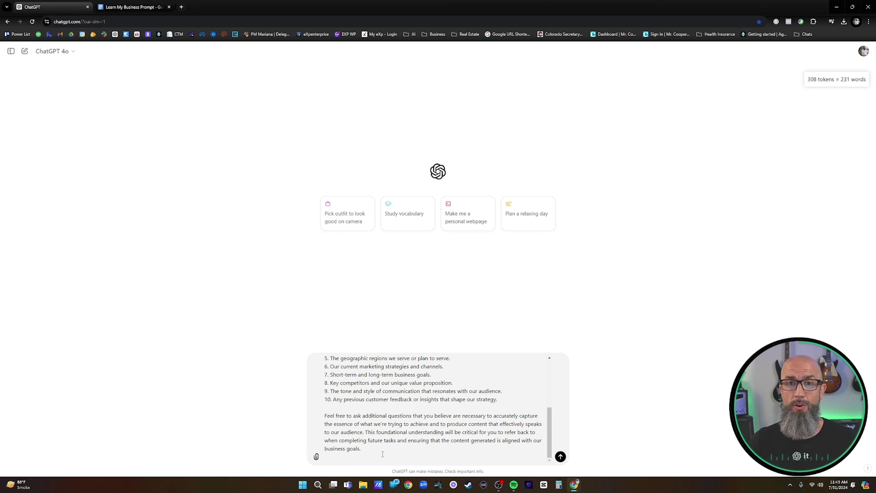
scroll(498, 416, "up", 5)
scroll(376, 363, "down", 3)
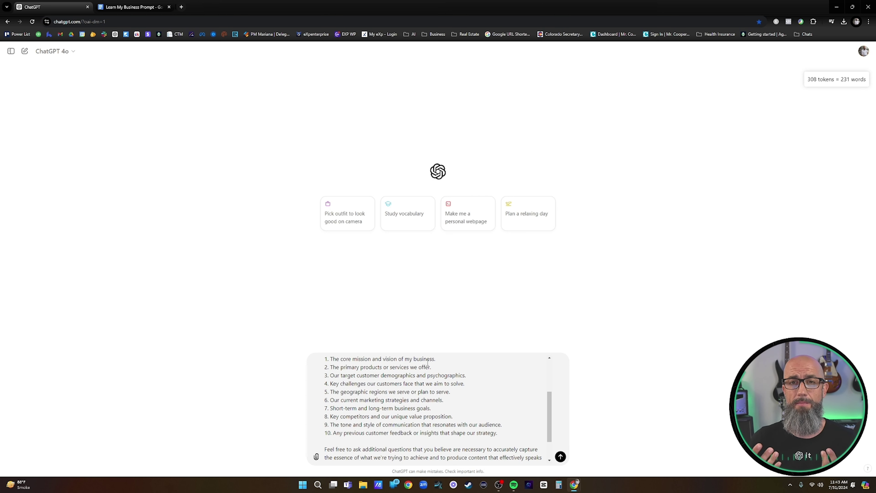
key("Return")
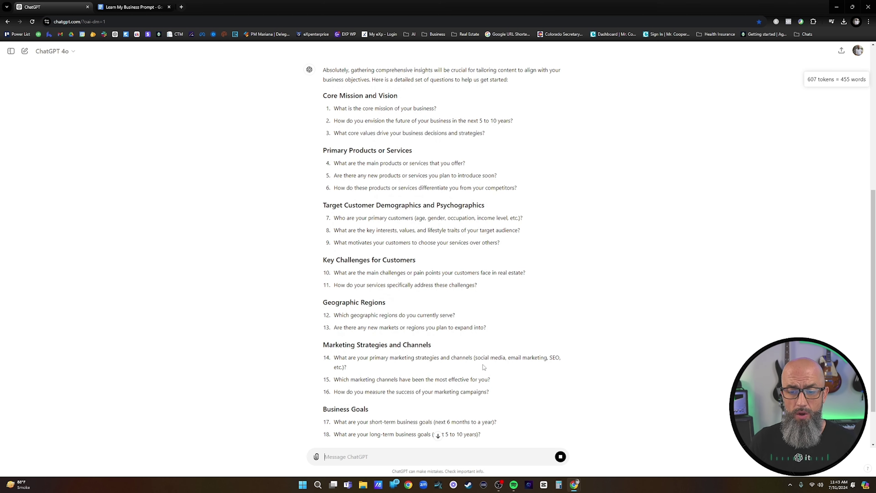
Quote the question "What is the core mission of your business?" and reply "I dont have this. Please help me come up with it".
scroll(433, 321, "up", 4)
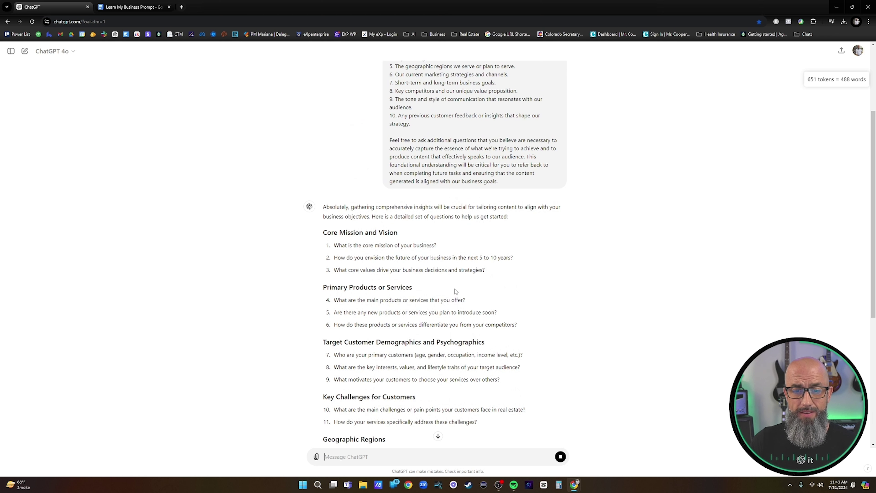
left_click_drag(438, 246, 331, 248)
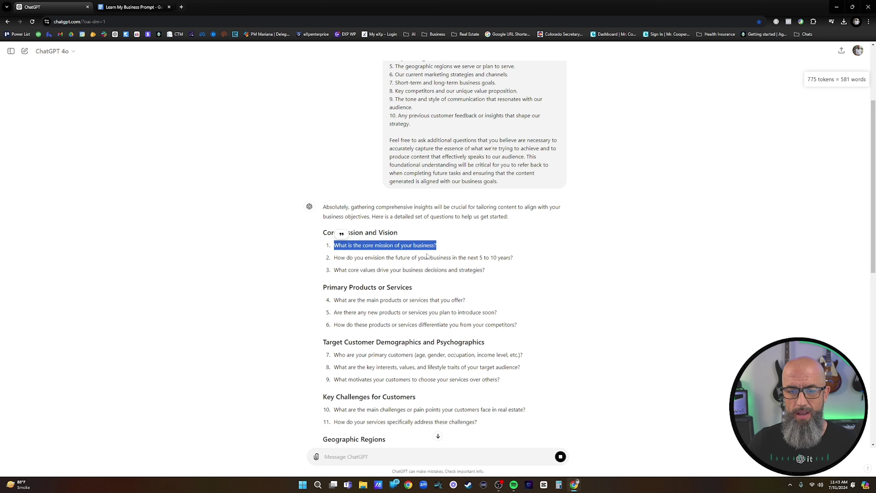
left_click(342, 235)
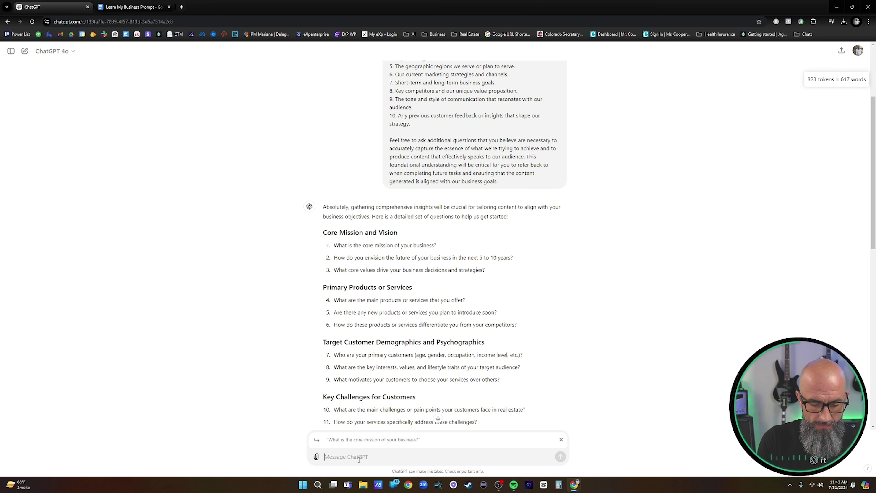
type("I dont have th")
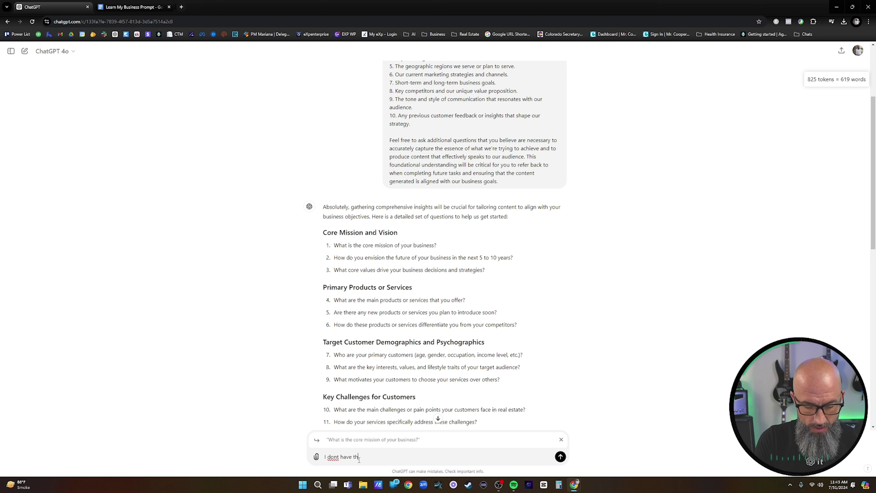
type("is. Please help me come up with this")
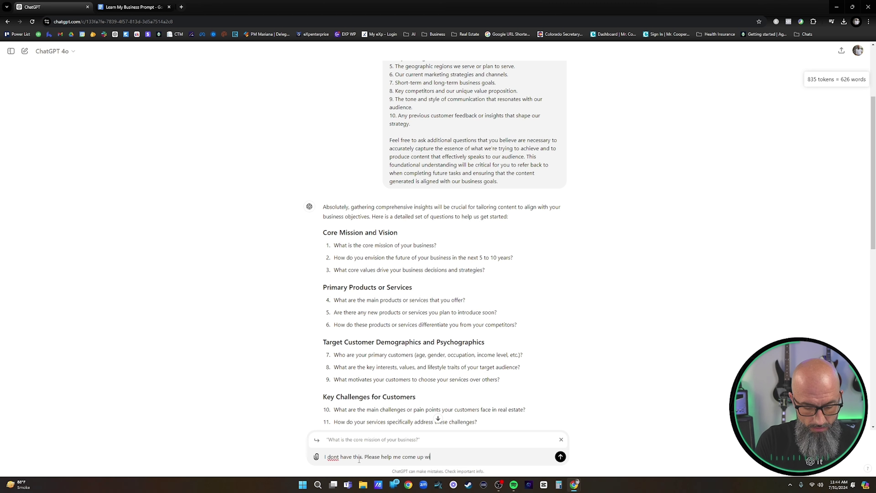
key("Return")
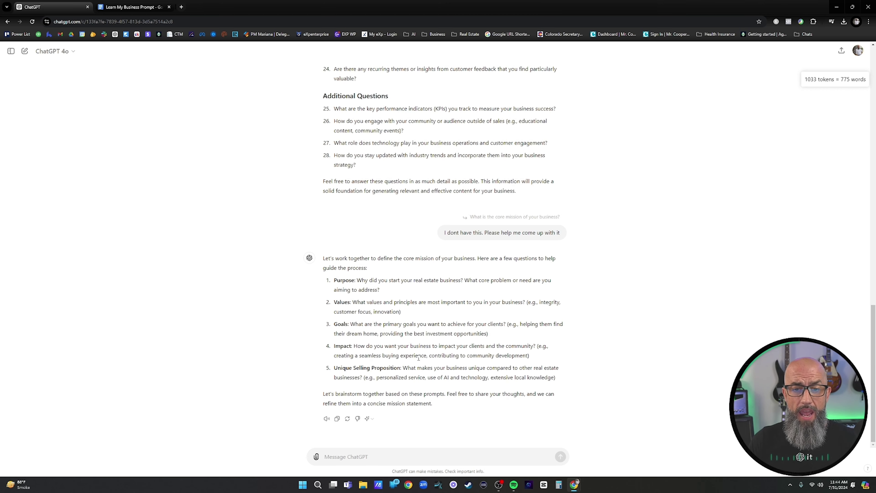
Review the question on how products or services differentiate from competitors, and return to the core mission follow-up questions.
scroll(437, 373, "up", 8)
scroll(429, 202, "up", 8)
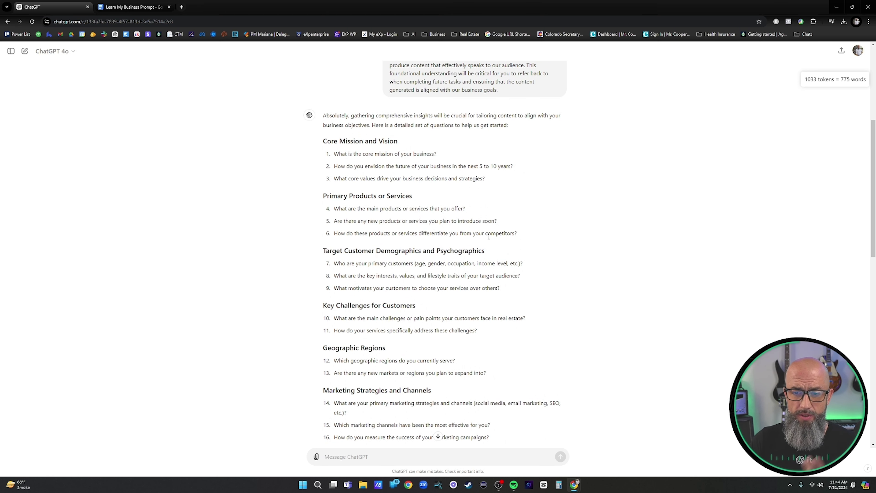
left_click_drag(521, 236, 333, 235)
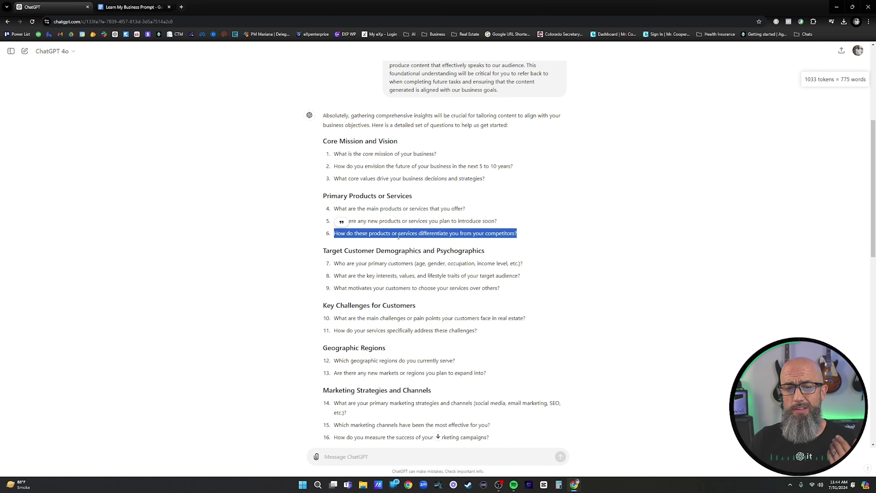
left_click(613, 209)
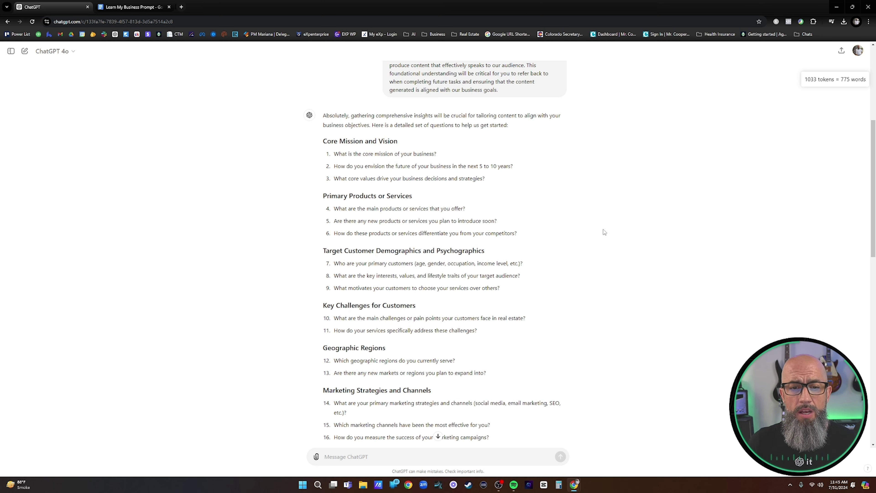
scroll(602, 238, "down", 8)
scroll(596, 254, "down", 8)
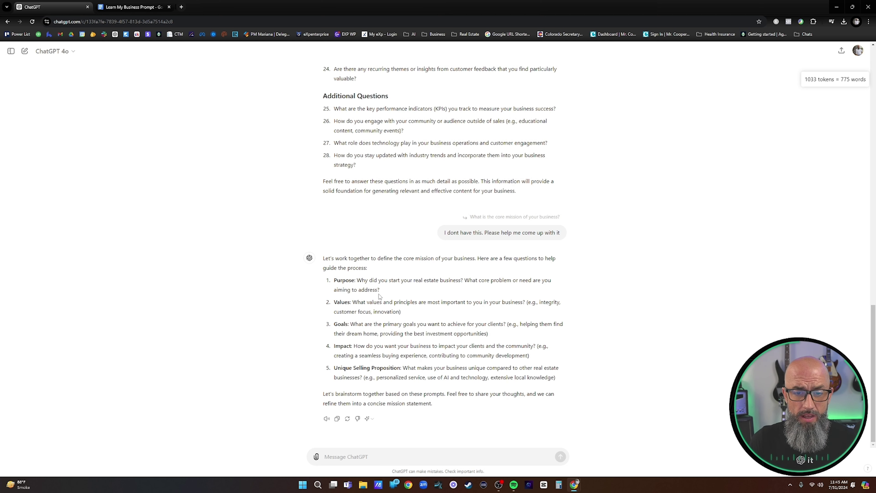
Start the reply with "1. Freedom to choose my schedule and how i operate my business.", correcting the spelling of "Freedom".
left_click(340, 457)
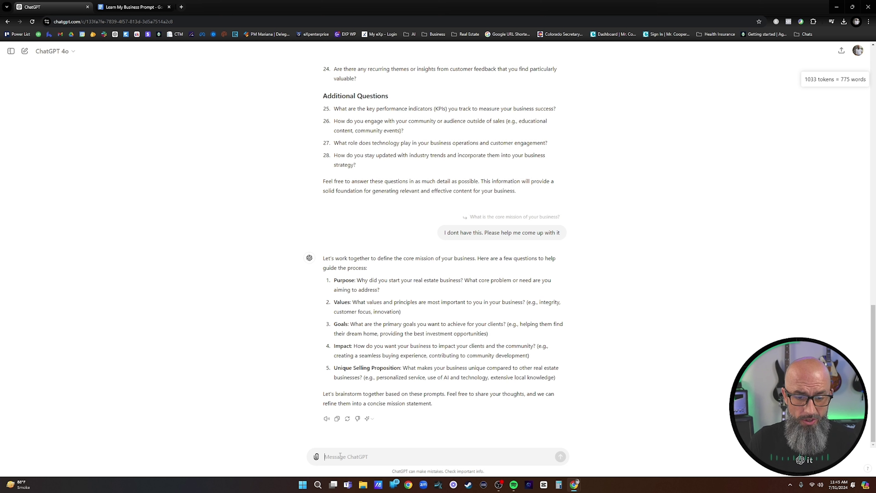
type("1.")
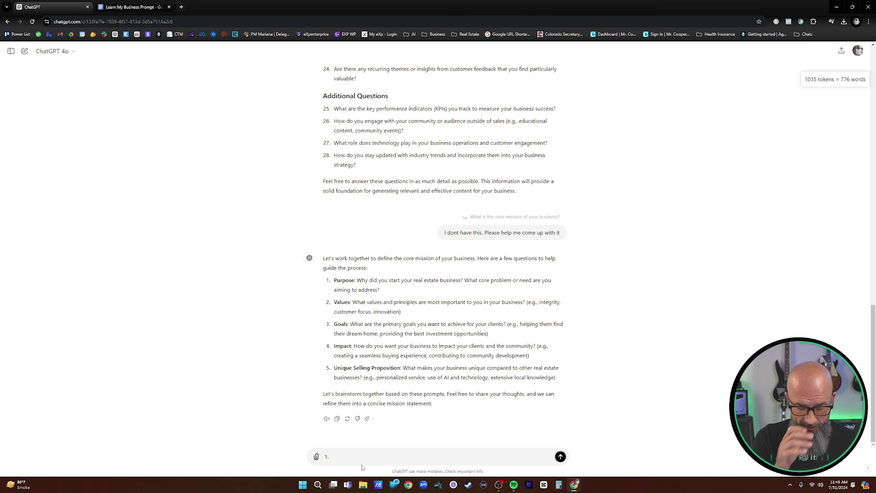
type("Freddom to choose my schedule and how i")
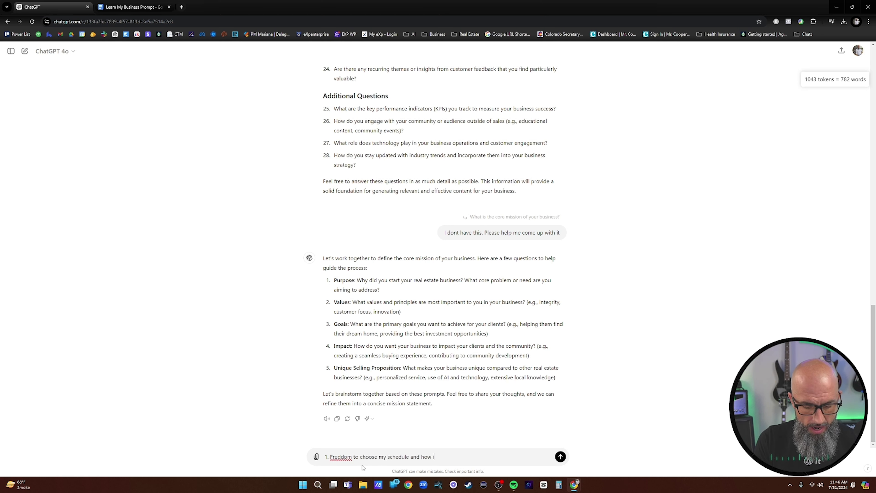
type(" operate ")
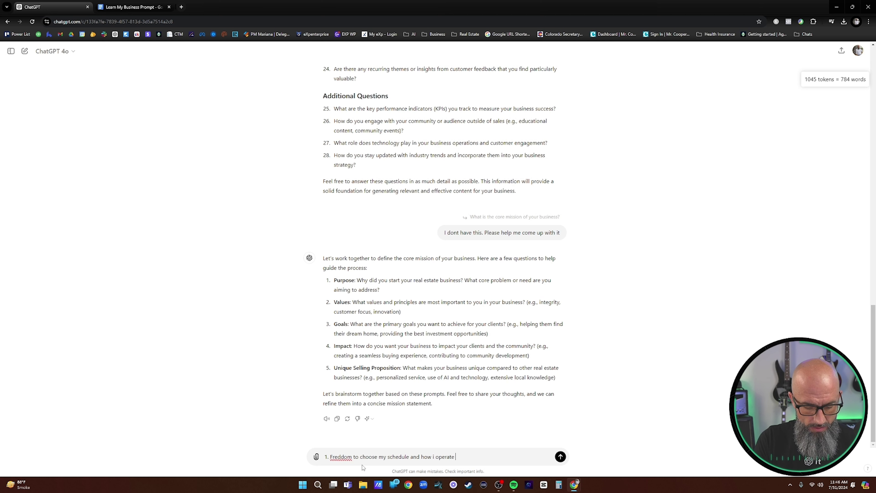
type("my business.")
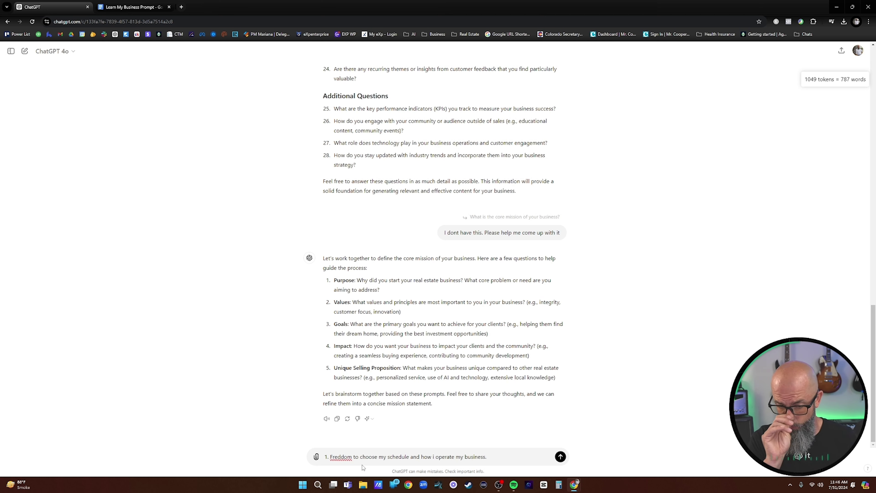
right_click(339, 457)
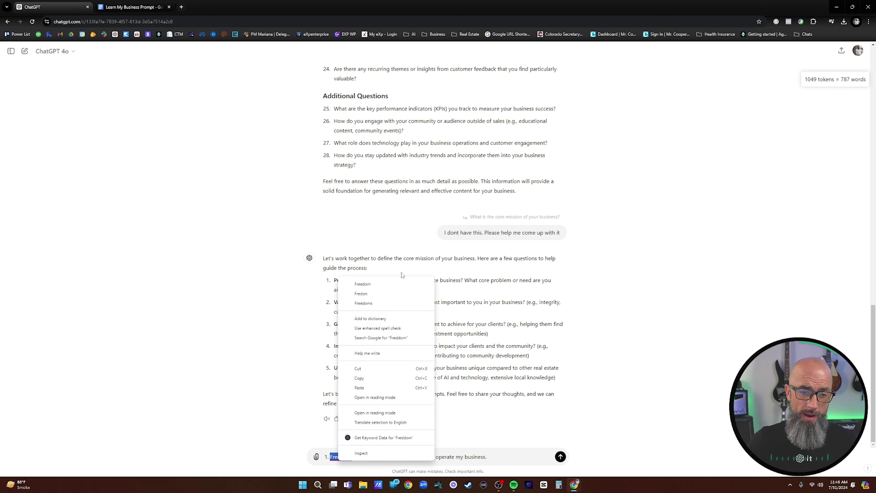
left_click(363, 283)
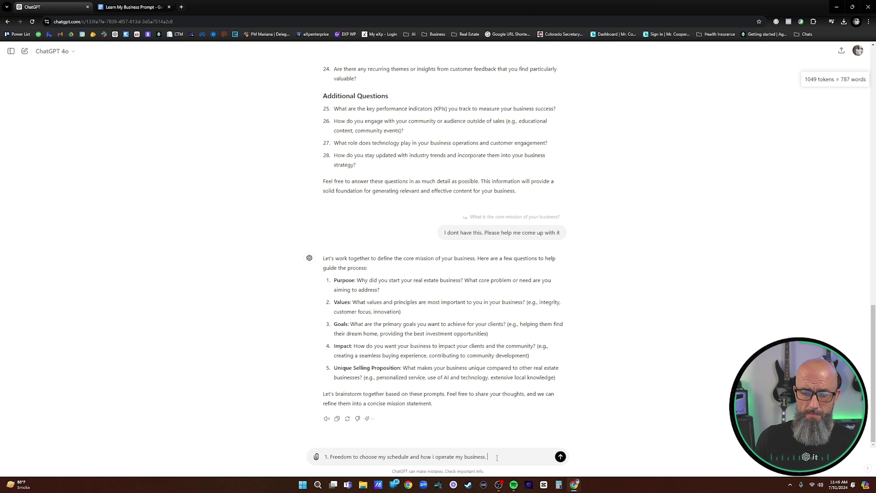
Extend answer 1 with "To improve the overall experience that buyers and sellers have with their realtor.", correcting the spelling of "overall" and "experience".
type("To i")
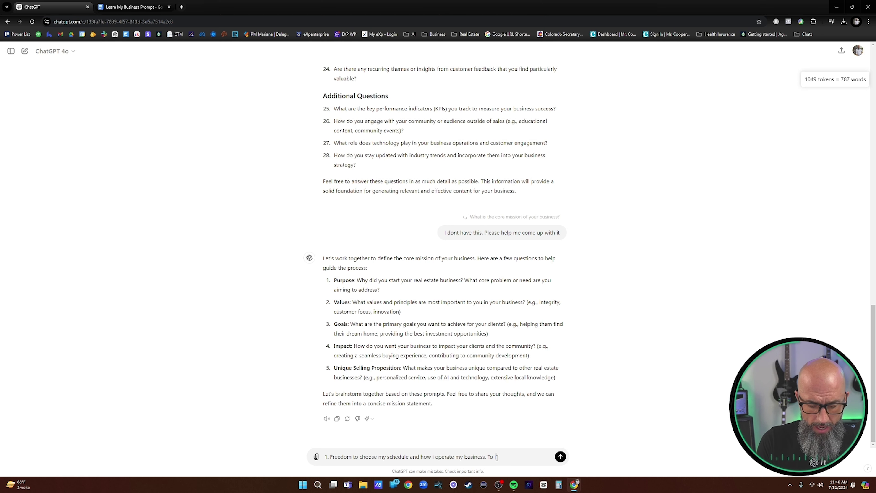
type("m")
type("prove ")
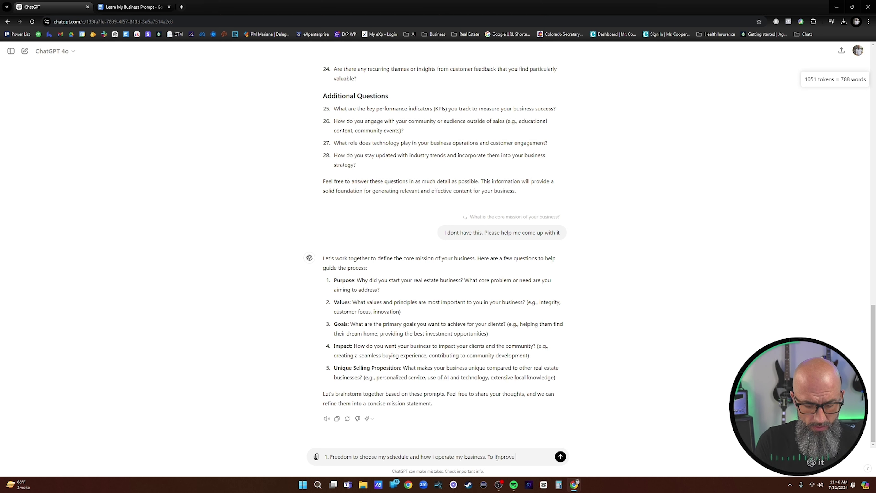
type("the overa")
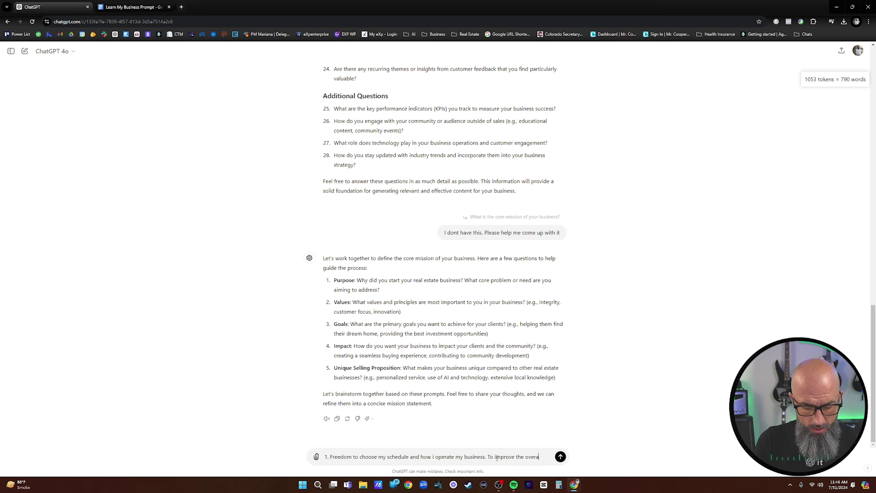
type("l experi")
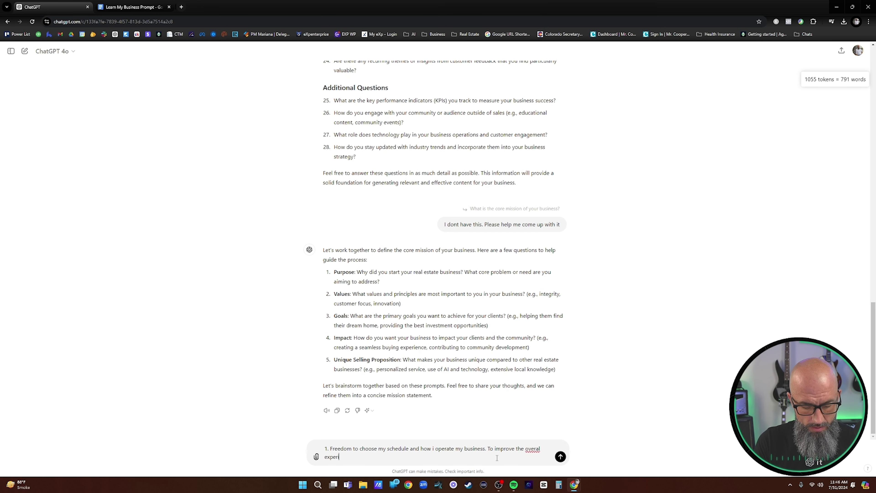
type("ecne that b")
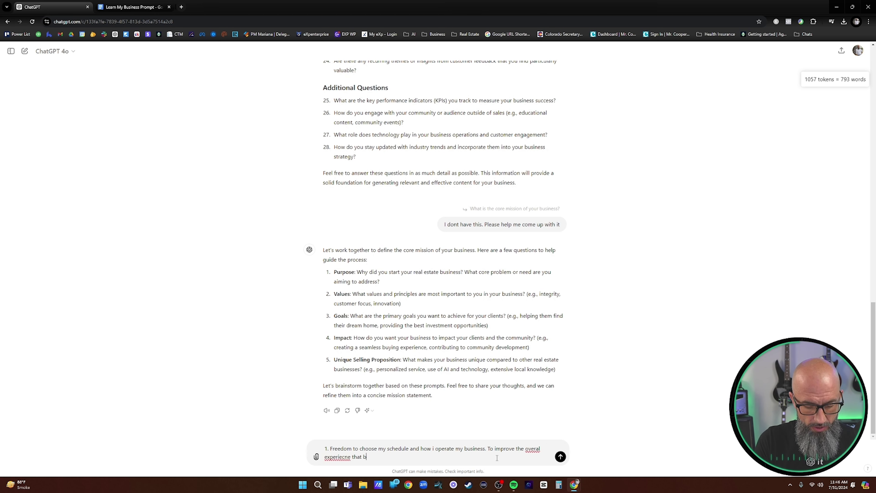
type("uyers and seller")
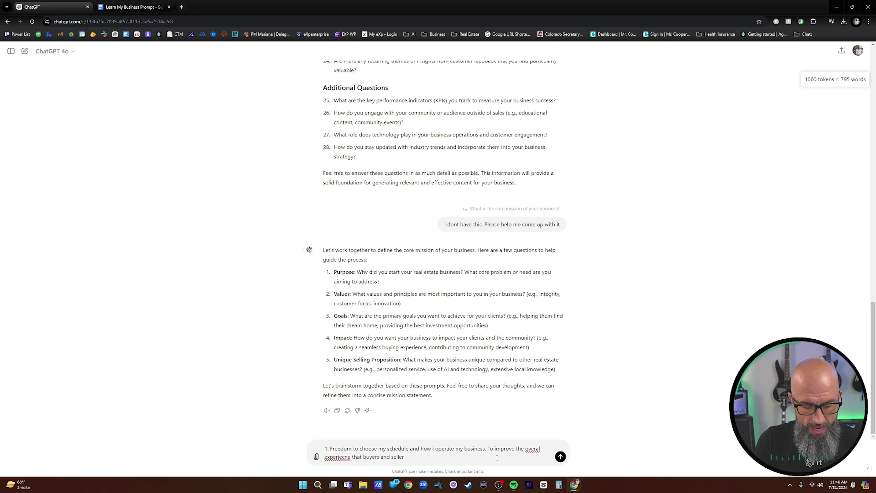
type("s have wi")
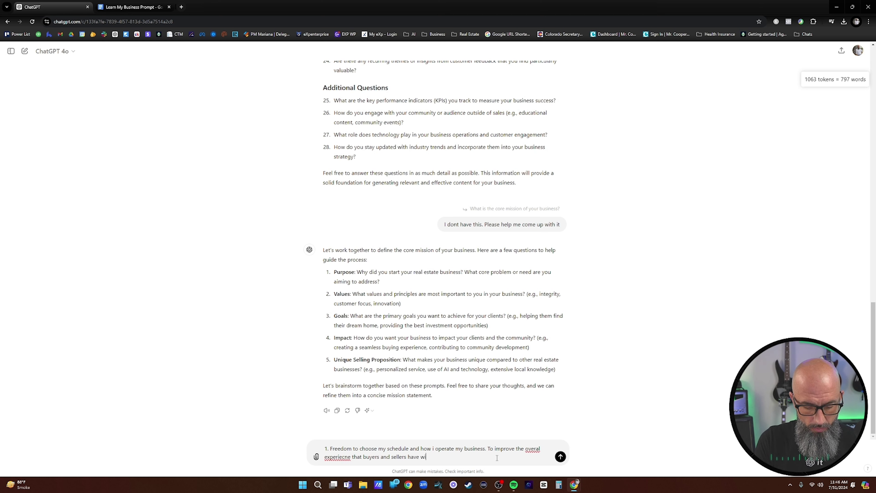
type("th their realtor")
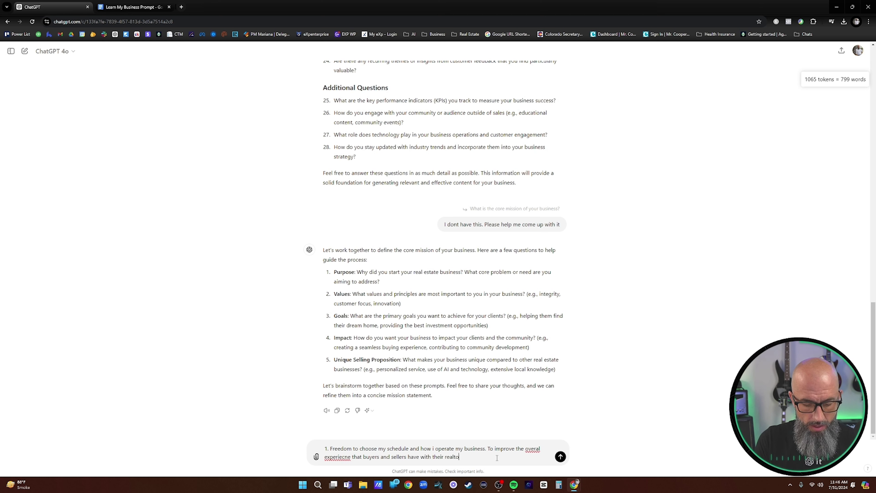
right_click(532, 447)
left_click(546, 291)
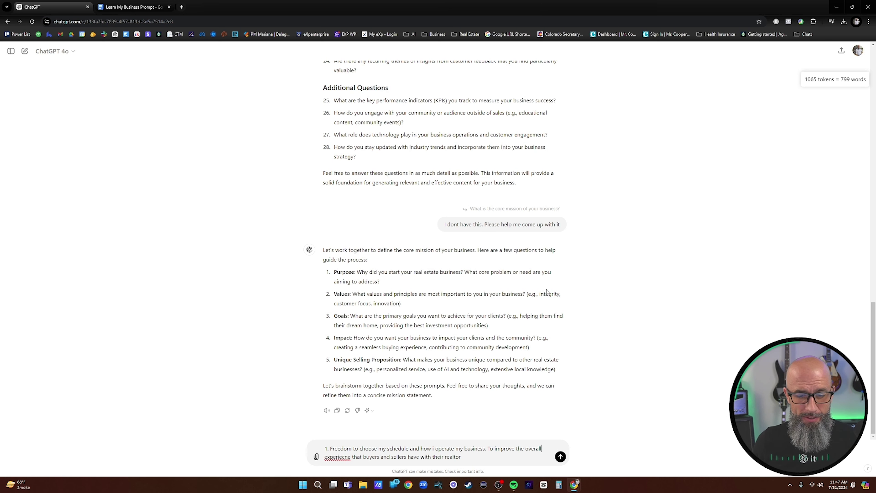
right_click(333, 457)
left_click(363, 304)
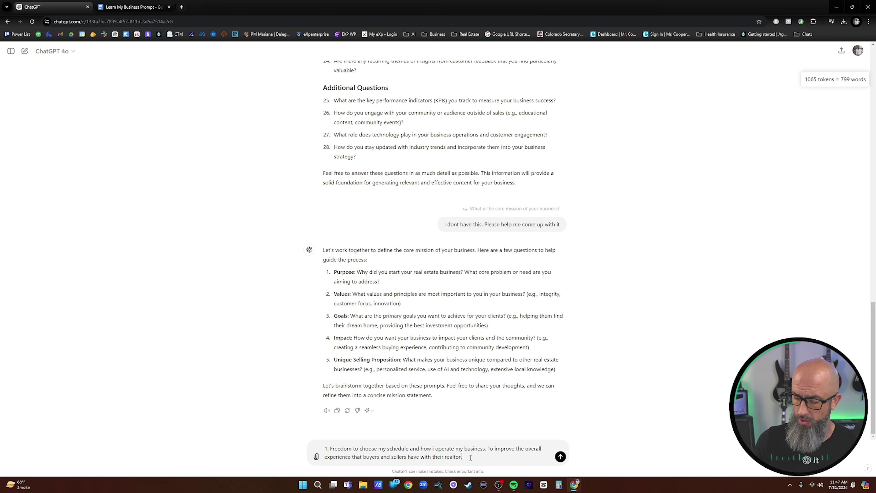
Add answer 2, "I will upload my values to this prompt", on a new line, correcting the spelling of "values".
key("shift+Return")
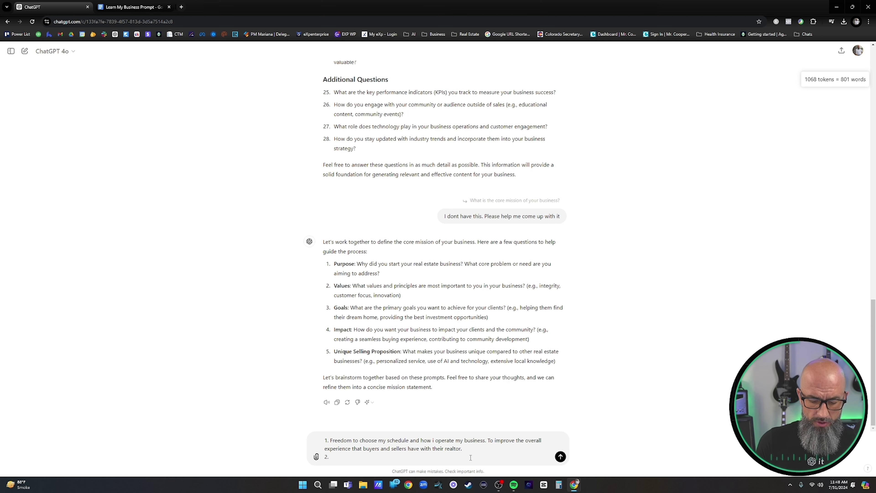
type("I will upload my vo")
type("alues to this prompt")
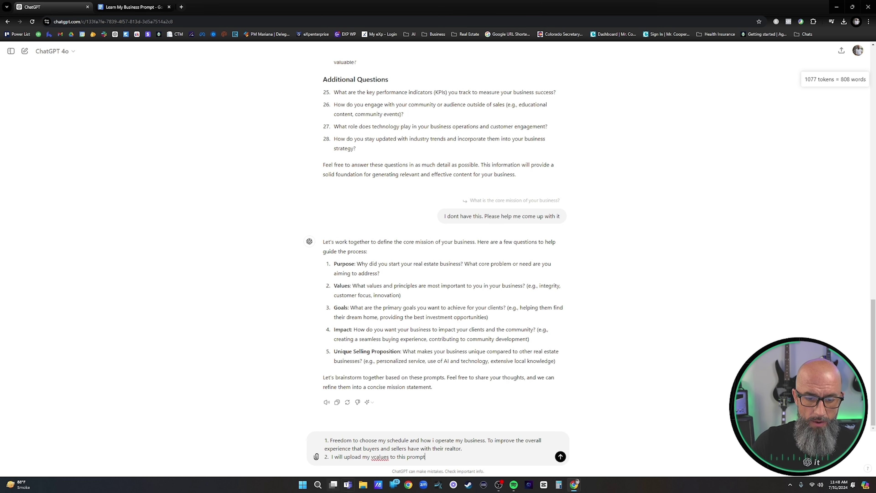
right_click(380, 457)
left_click(411, 304)
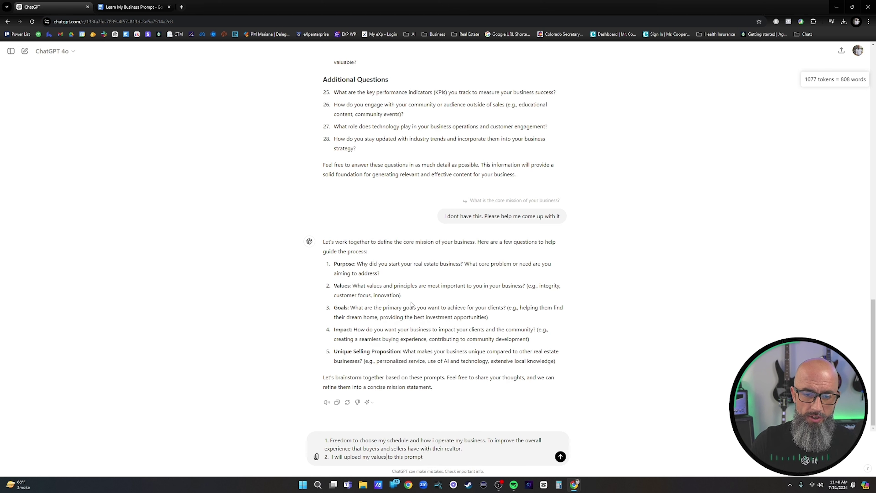
left_click(435, 458)
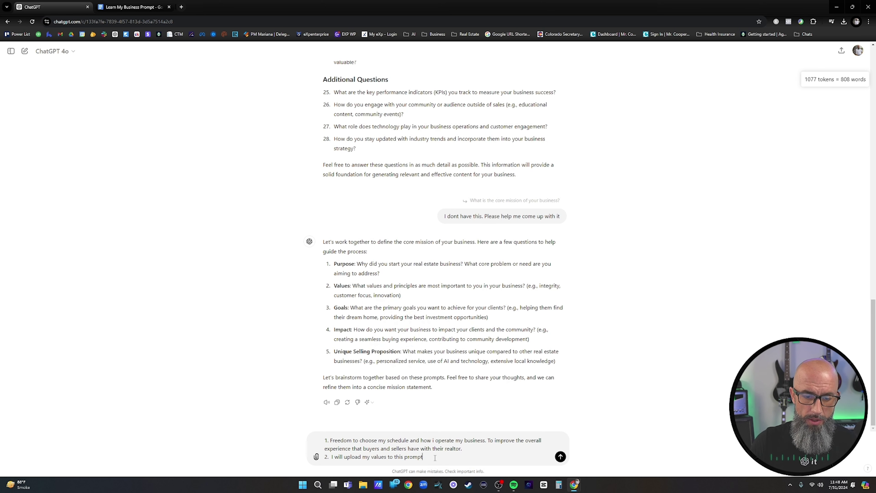
Attach the image "2024 (1)" from the computer's "New folder" to the reply.
left_click(314, 457)
left_click(349, 439)
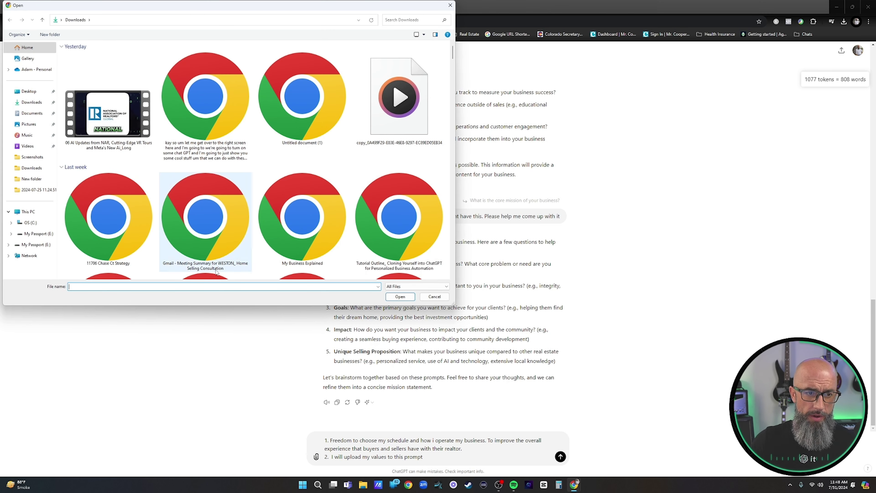
left_click(46, 182)
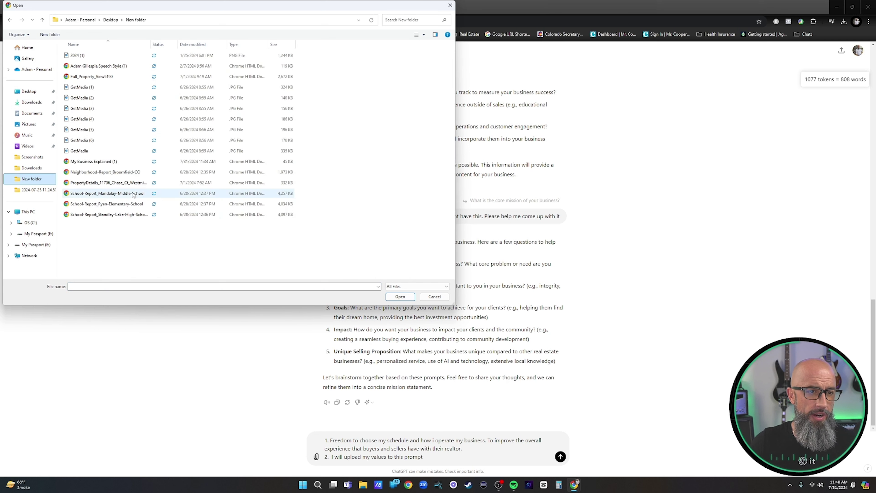
double_click(79, 58)
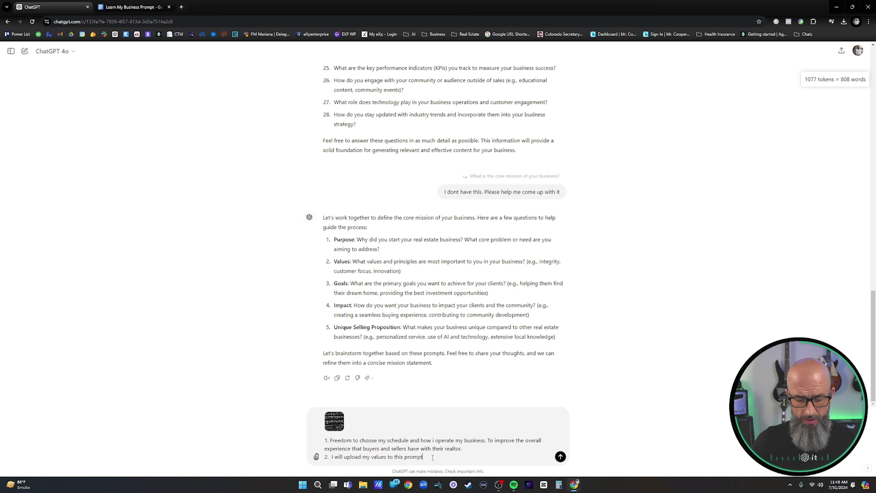
Add answer 3, "i want to help 40 clients find their their dream home. I want educate and infom not sell people.".
key("shift+Return")
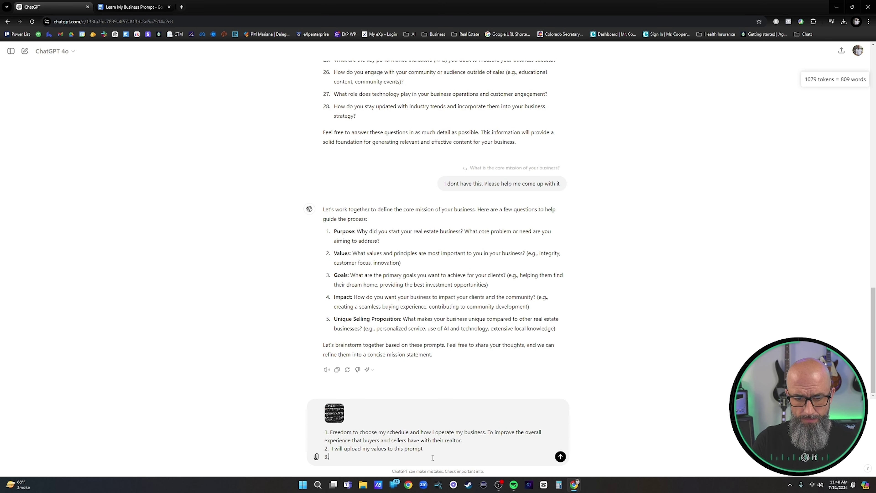
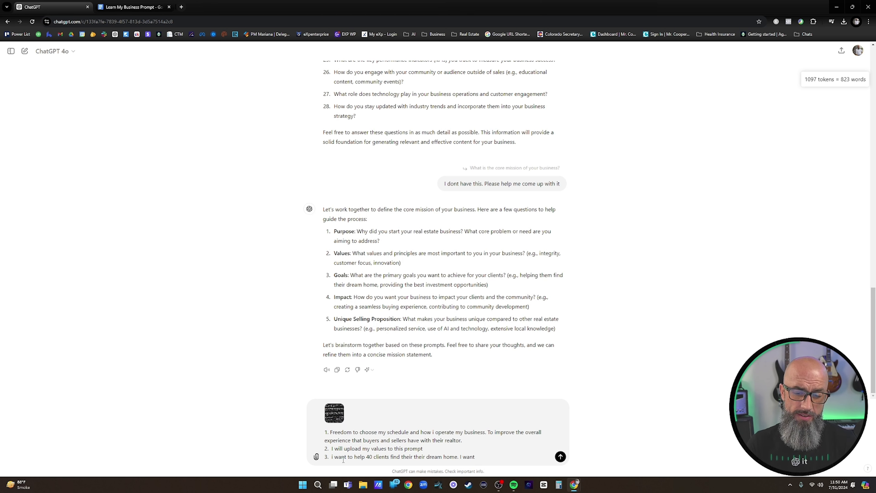
type("e")
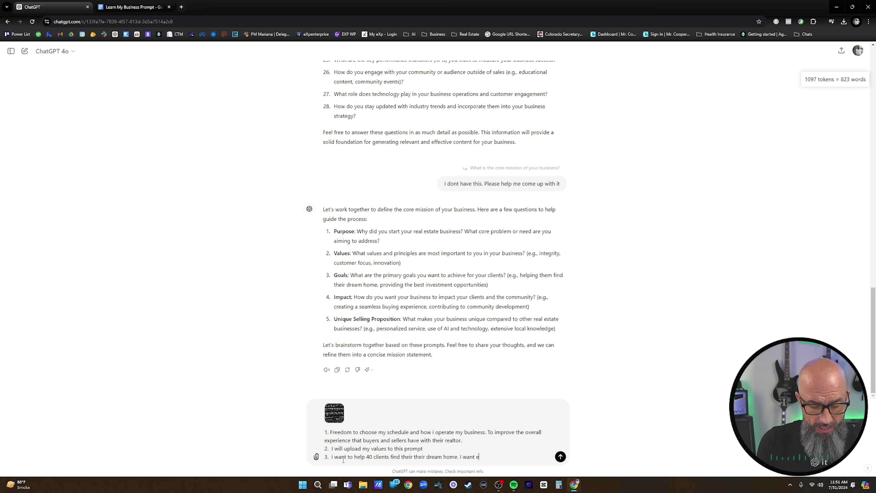
type("ducate and ")
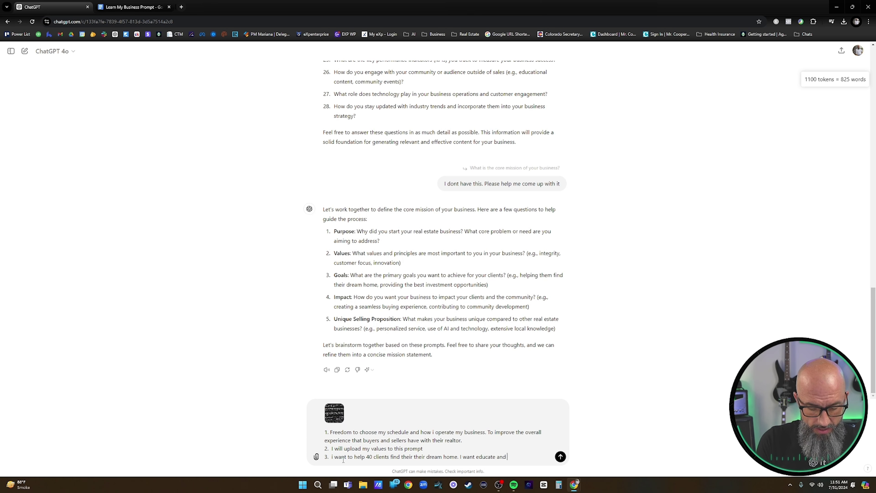
type("infom not sell people")
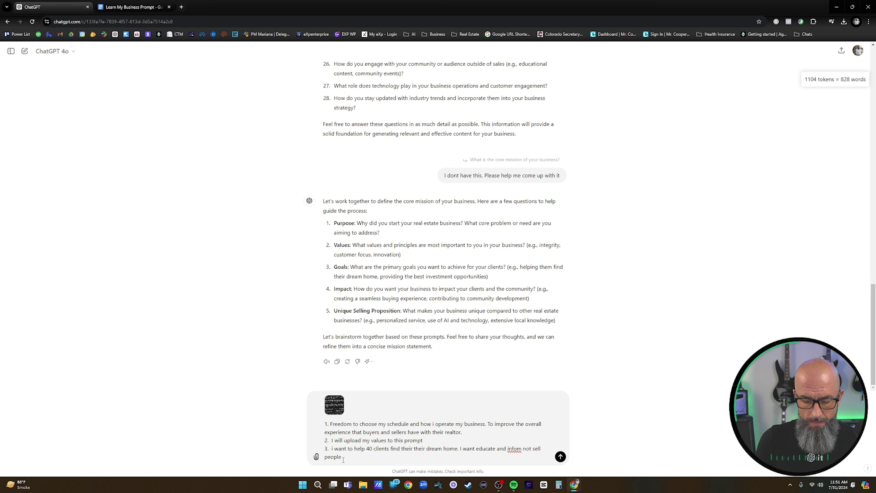
type(".")
Add answer 4, "I want my clients to be educate so they can be comfortable with their decisions", and correct "inform" in answer 3.
key("shift+Return")
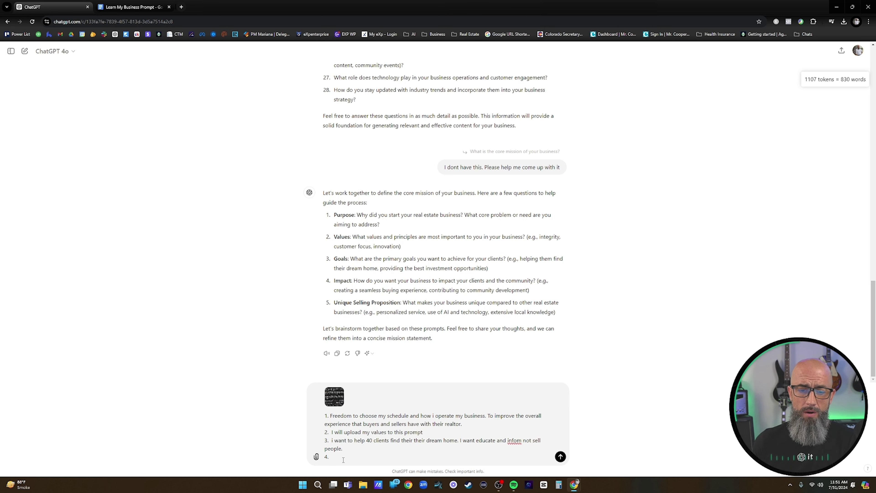
type("want")
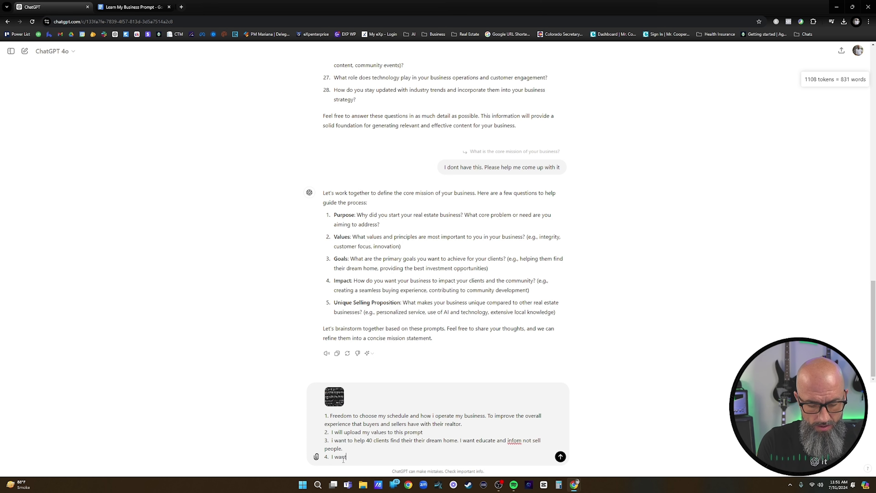
type(" my clients t")
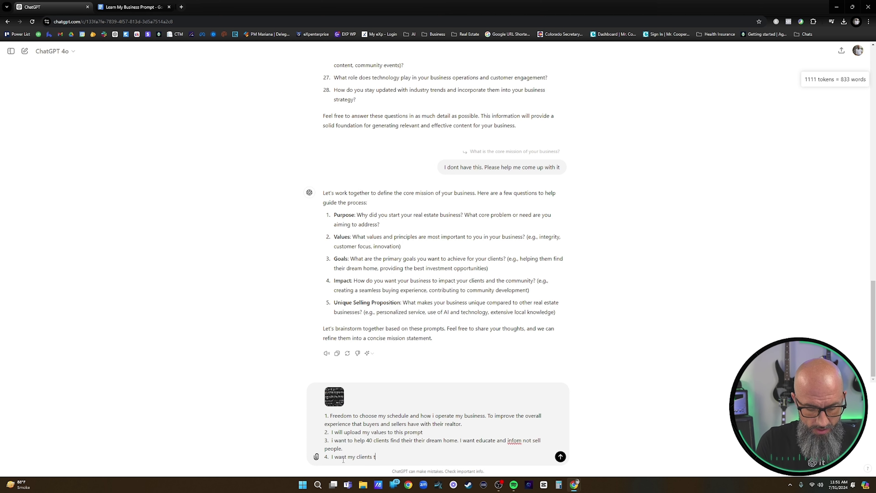
type("o be educate so they can be comfor")
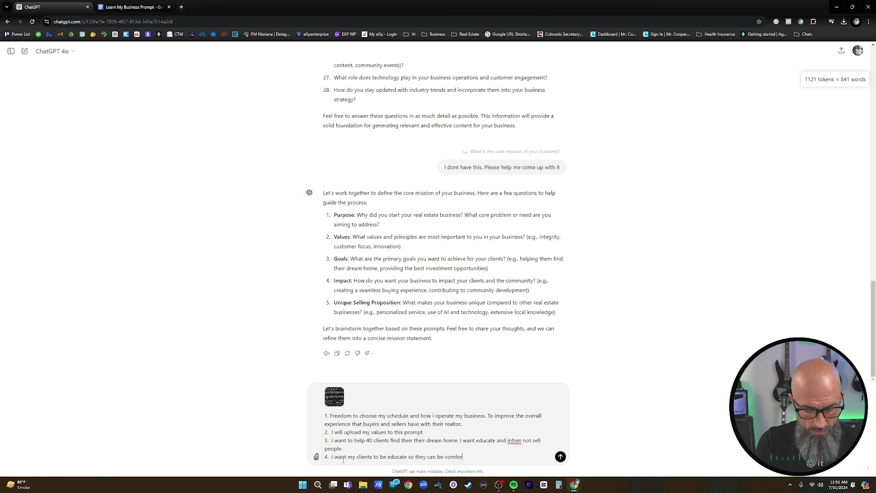
type("table with the")
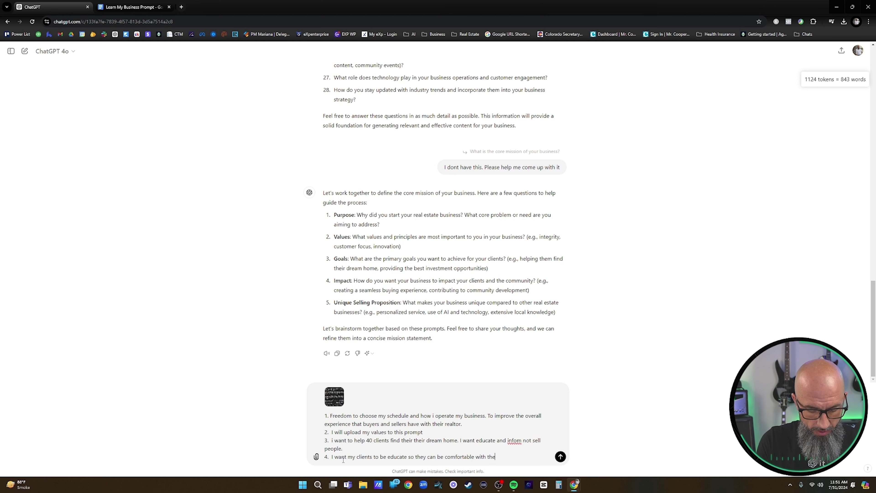
type("ir decisions")
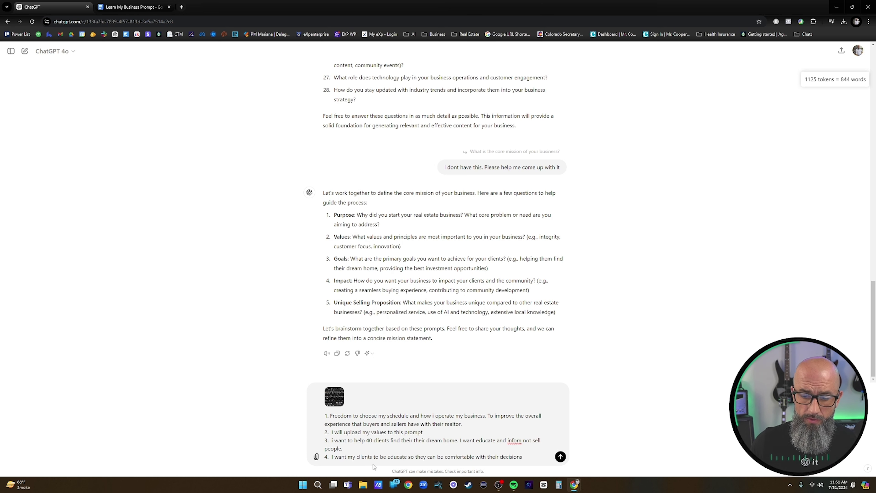
right_click(515, 441)
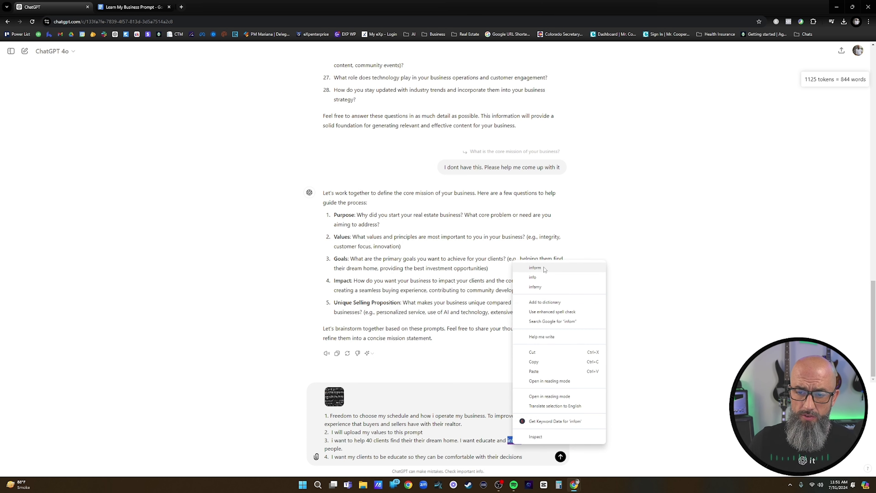
left_click(535, 267)
Add answer 5, "I am ai centered and that makes the buying or selling experience better for the client.", and send the reply.
left_click(525, 454)
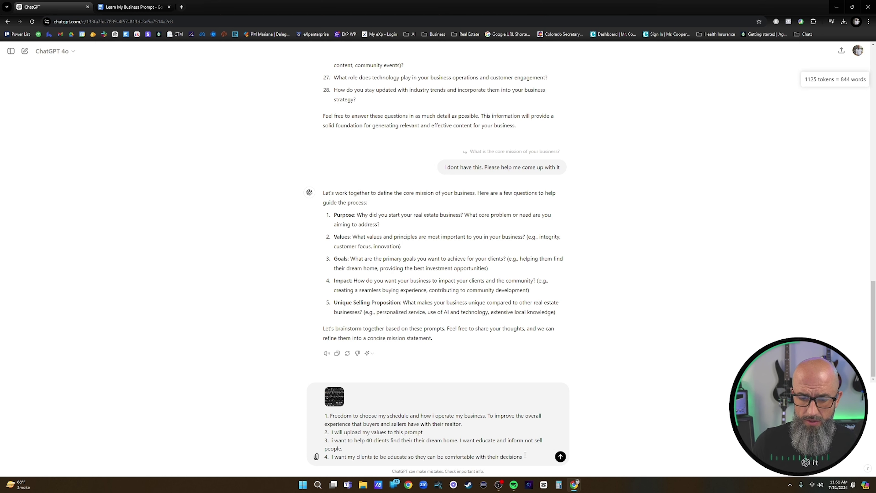
key("shift+Return")
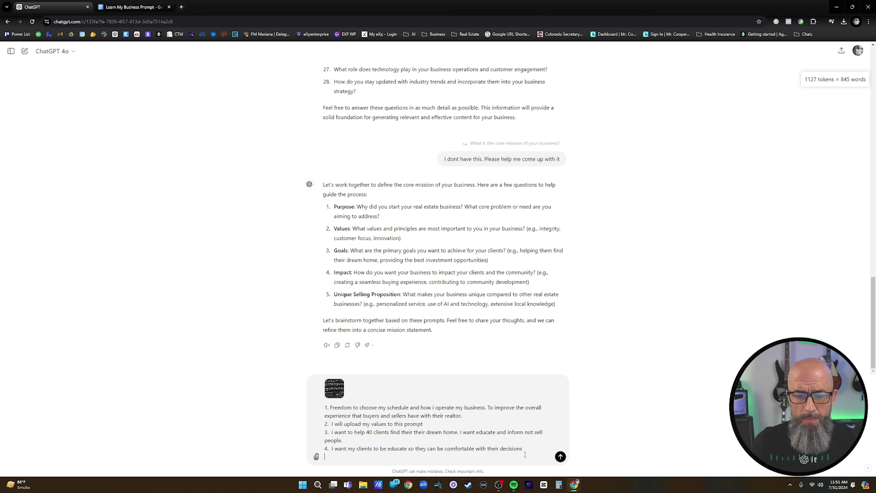
type("5.")
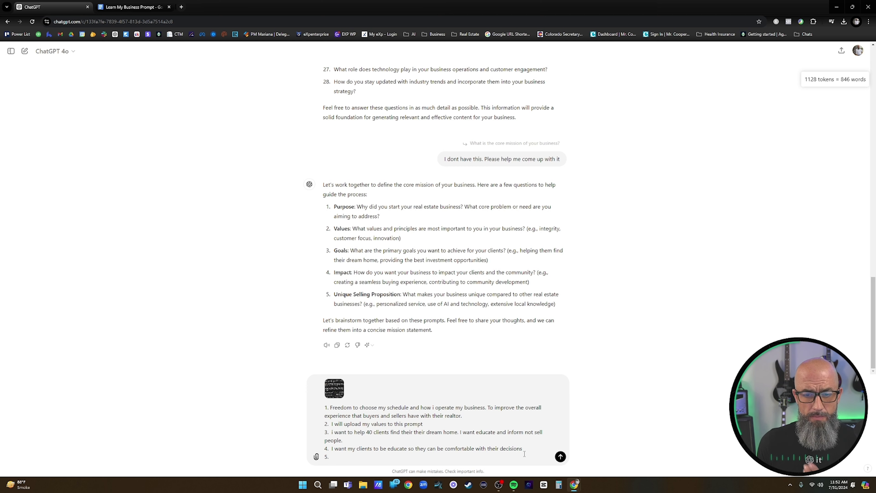
type("am ")
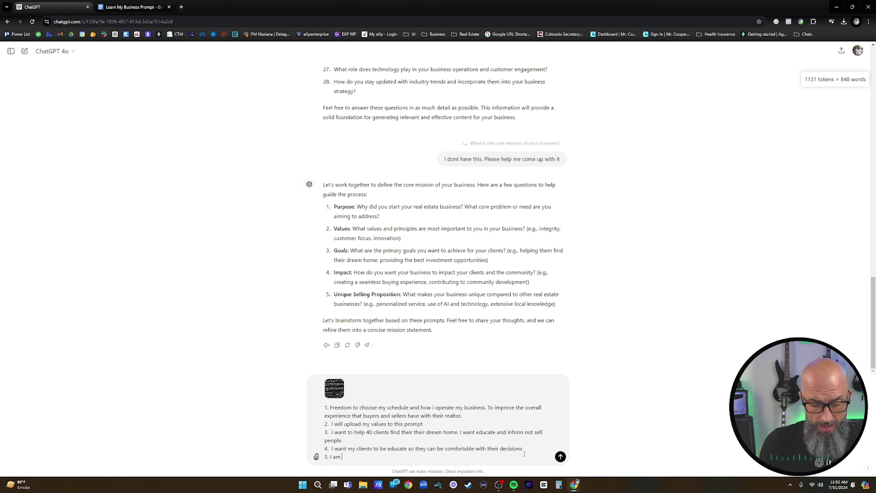
type("ai centered ")
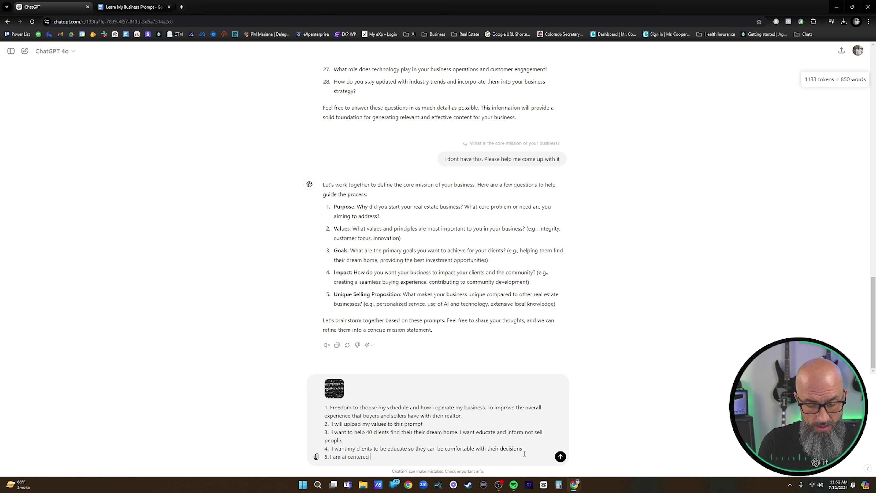
type("and that makes the b")
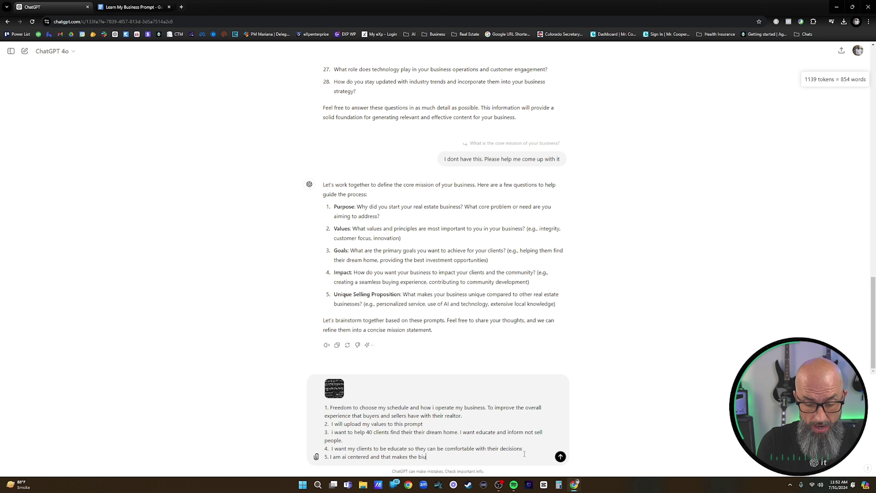
type("uyin")
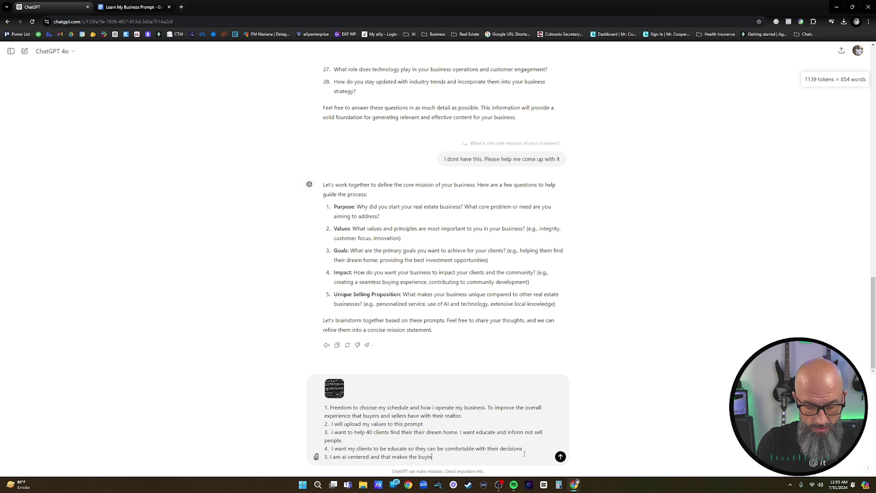
type("g or selling experience ")
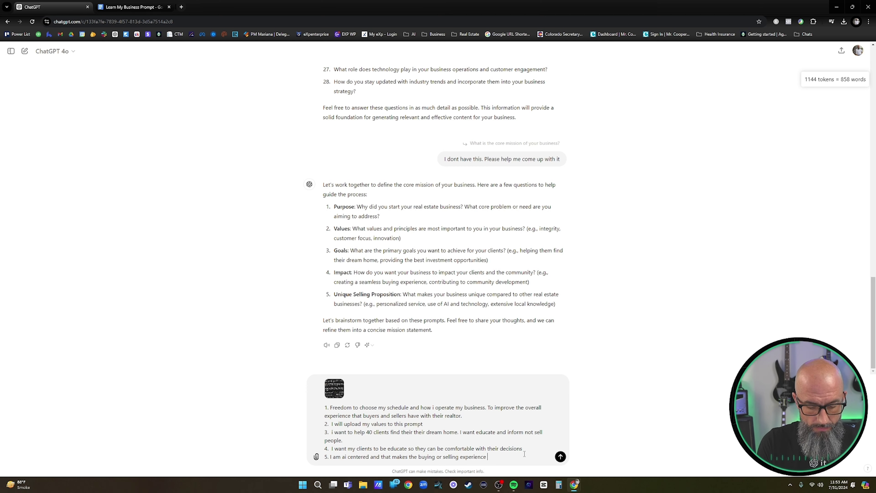
type("better for ")
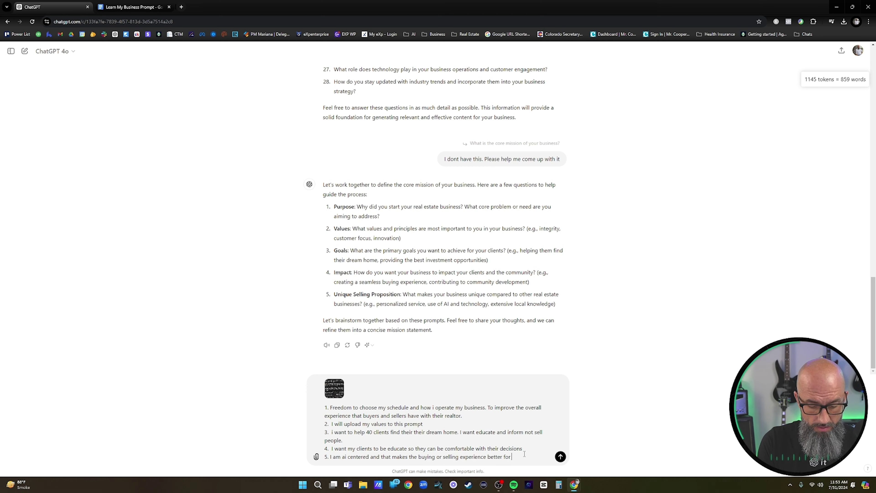
type("the client.")
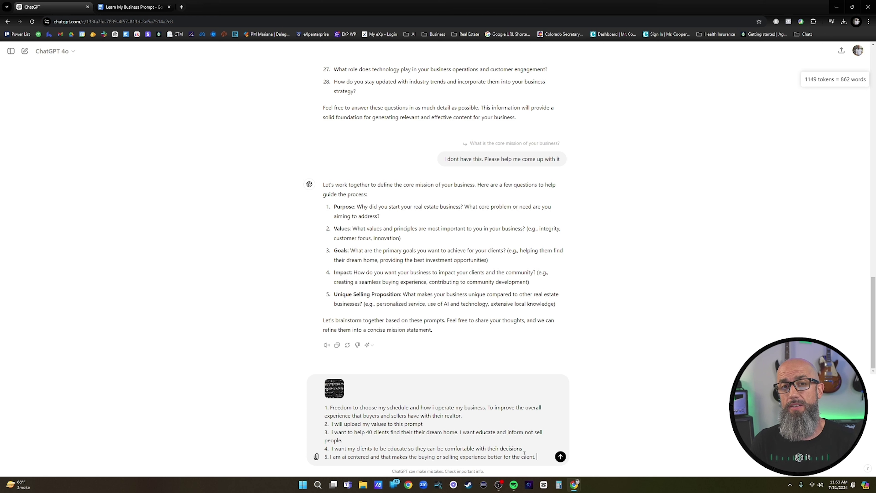
key("Return")
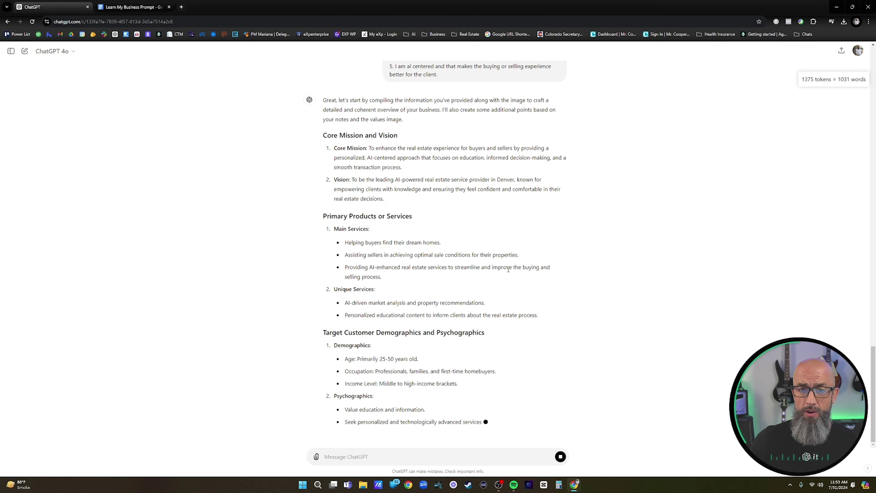
Read the generated business overview from Core Mission and Vision through Business Goals, highlighting "Denver" in the vision statement.
scroll(458, 198, "up", 2)
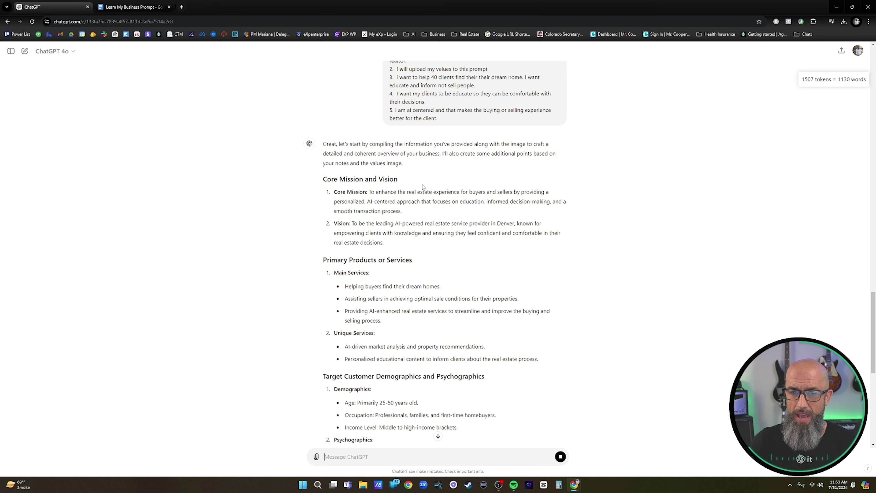
scroll(422, 178, "down", 2)
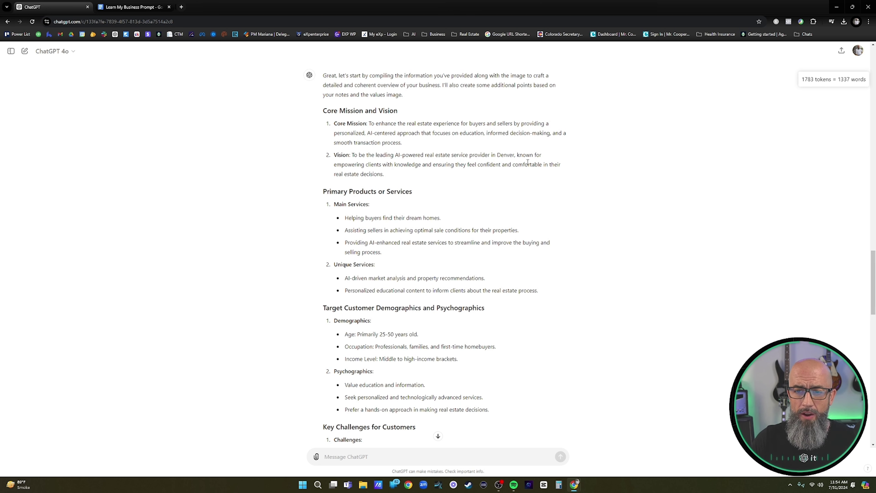
left_click_drag(515, 156, 495, 155)
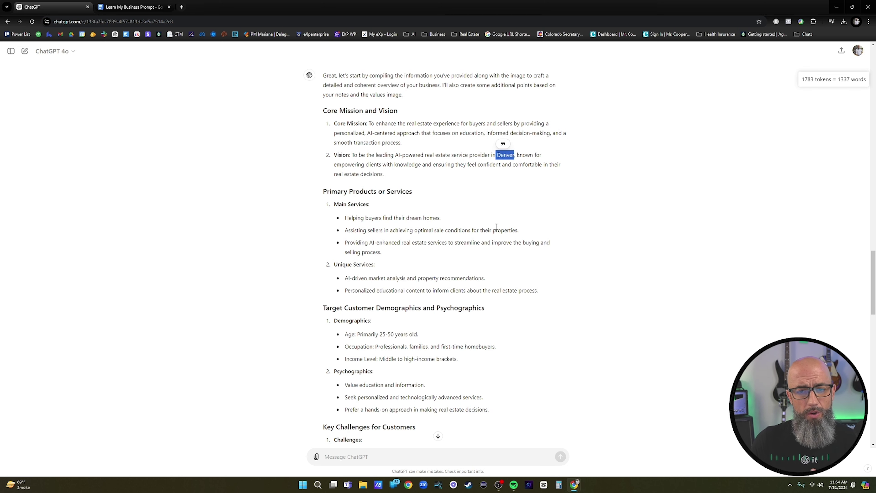
scroll(530, 235, "down", 2)
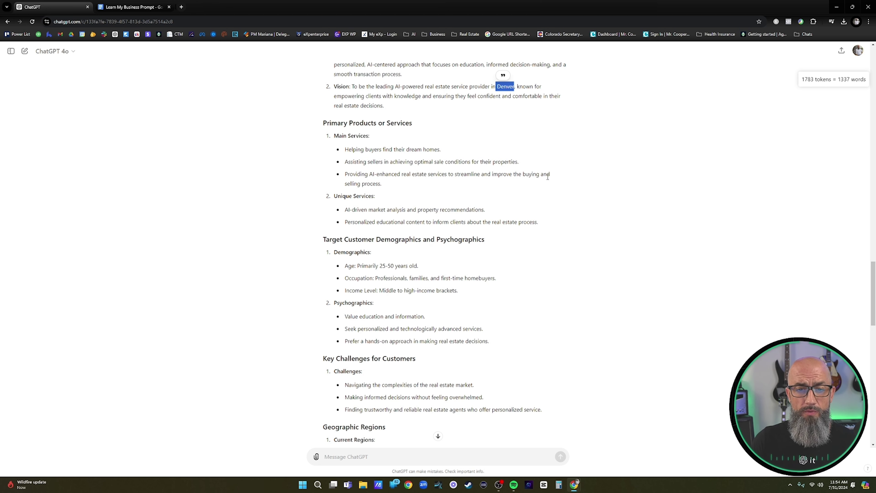
scroll(497, 192, "down", 6)
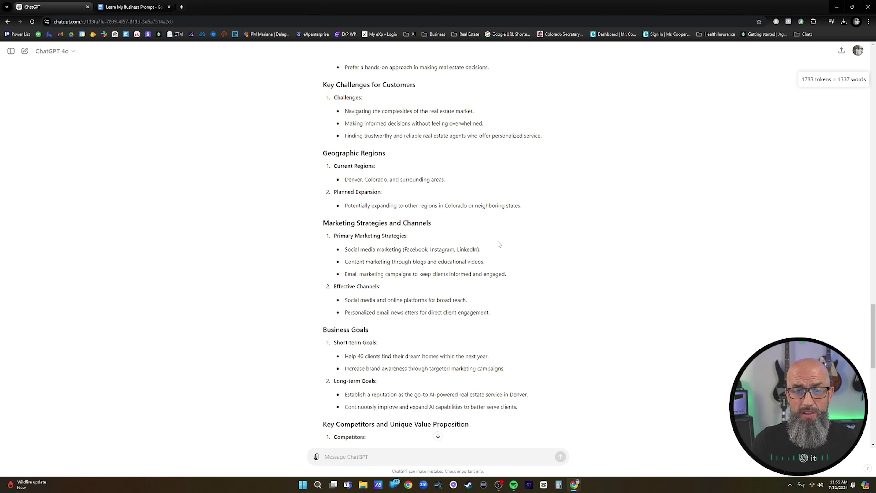
scroll(499, 242, "up", 6)
scroll(499, 242, "up", 6)
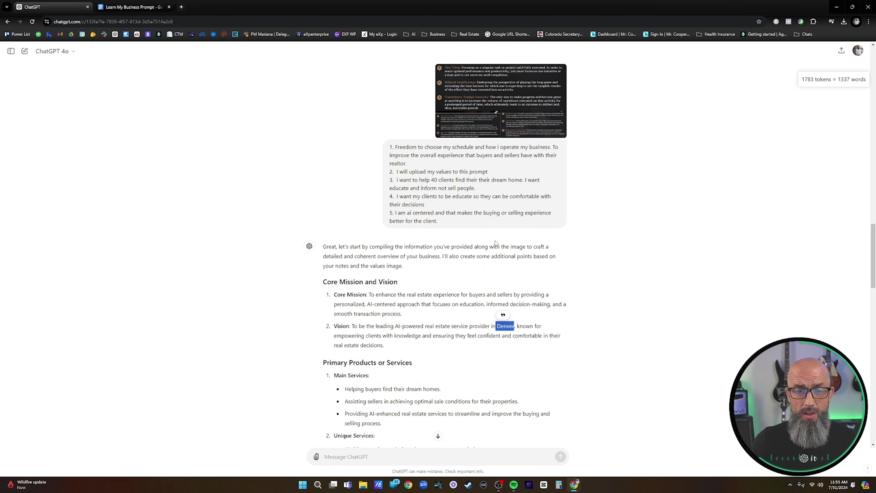
scroll(382, 350, "down", 6)
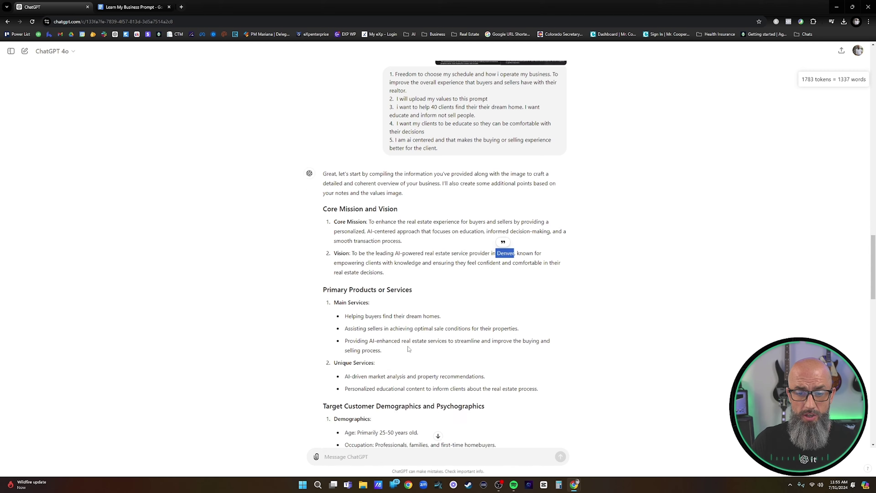
Compare the original 28-question list and the core mission follow-up with the generated Core Mission and Vision section.
scroll(400, 306, "up", 15)
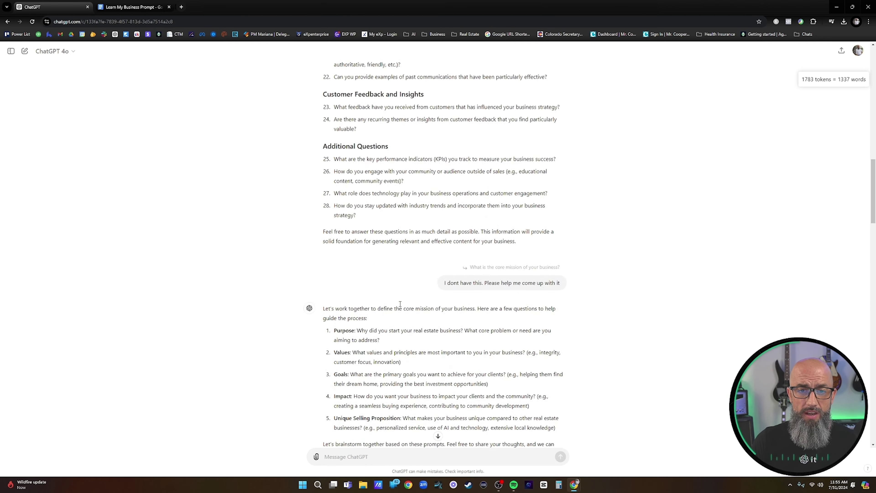
scroll(400, 304, "up", 5)
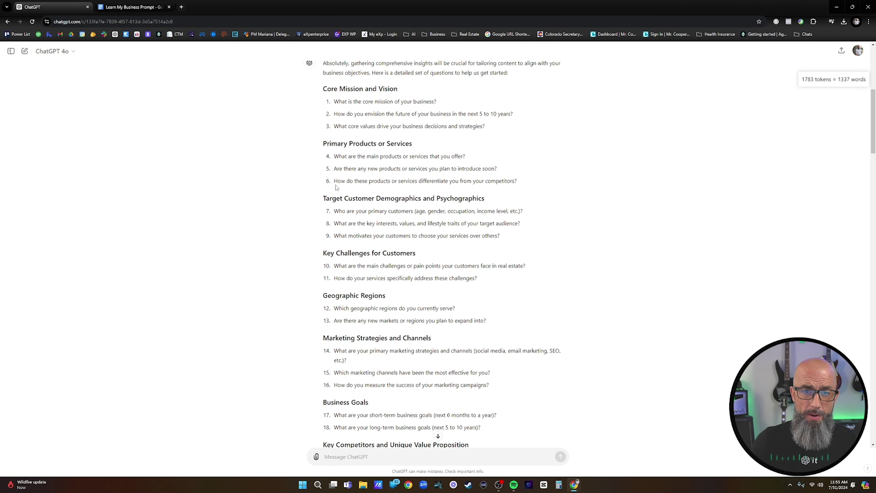
scroll(347, 197, "down", 18)
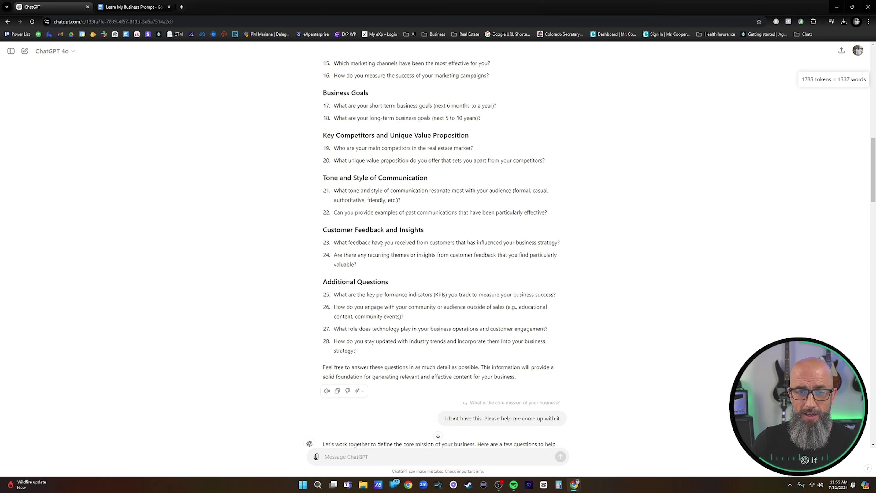
scroll(380, 267, "down", 2)
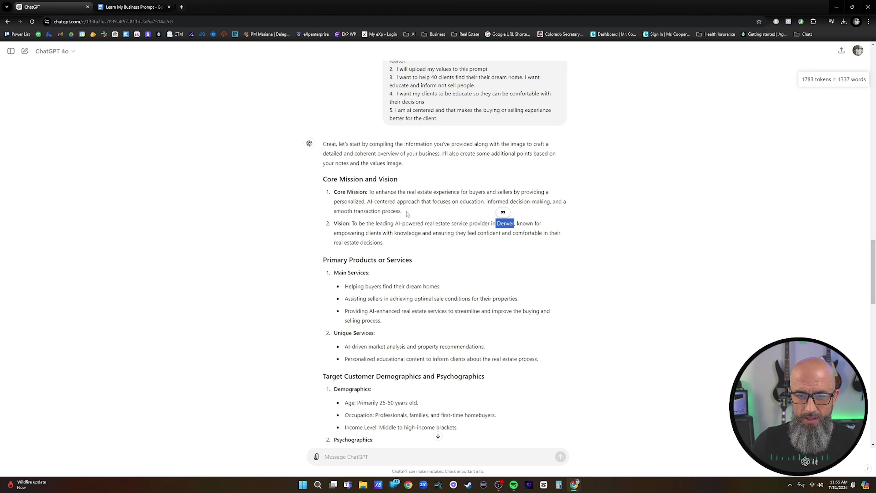
scroll(389, 208, "up", 15)
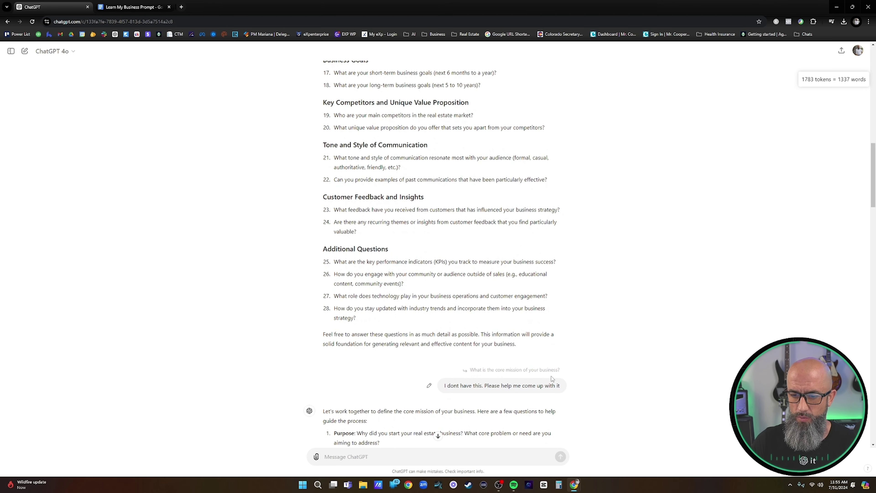
scroll(553, 378, "down", 20)
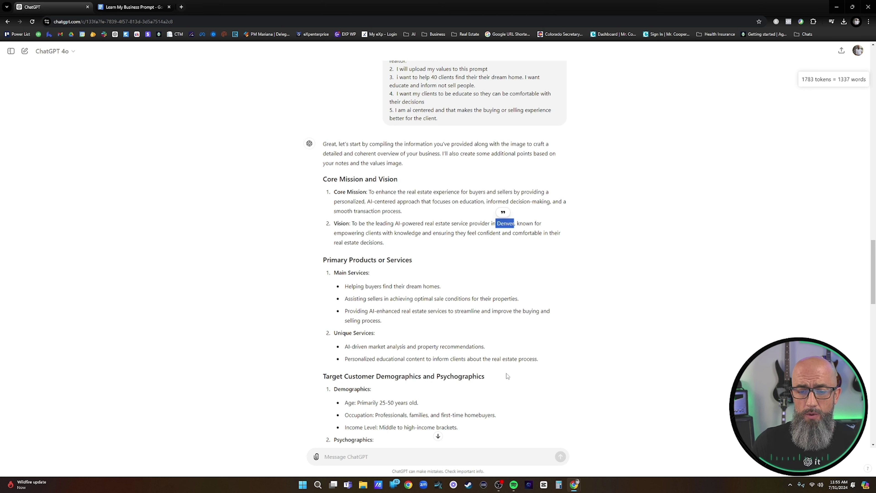
Review the overview's products, demographics and customer challenges, and its closing sections down to Additional Points from the Values Image.
scroll(532, 318, "down", 1)
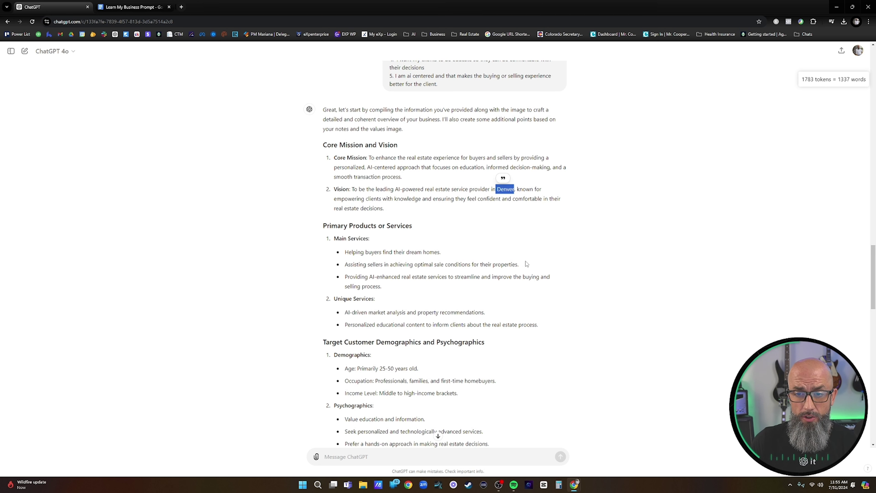
scroll(534, 264, "down", 1)
scroll(534, 264, "down", 3)
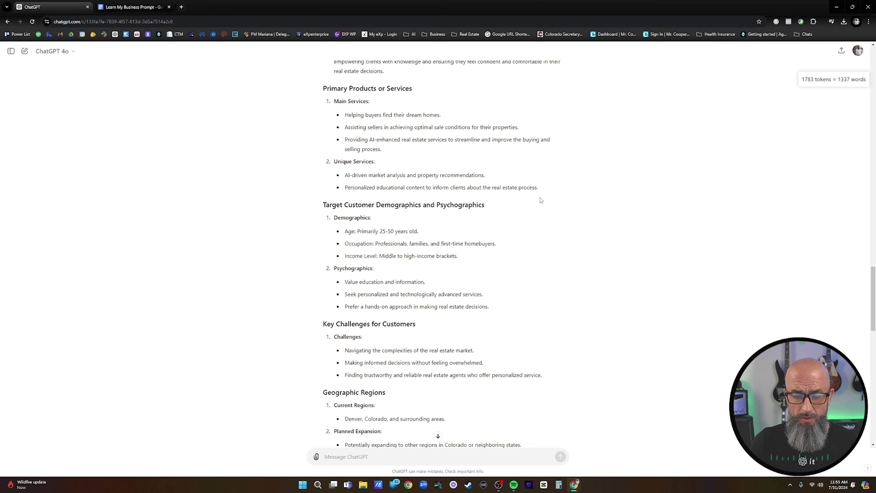
scroll(541, 199, "down", 1)
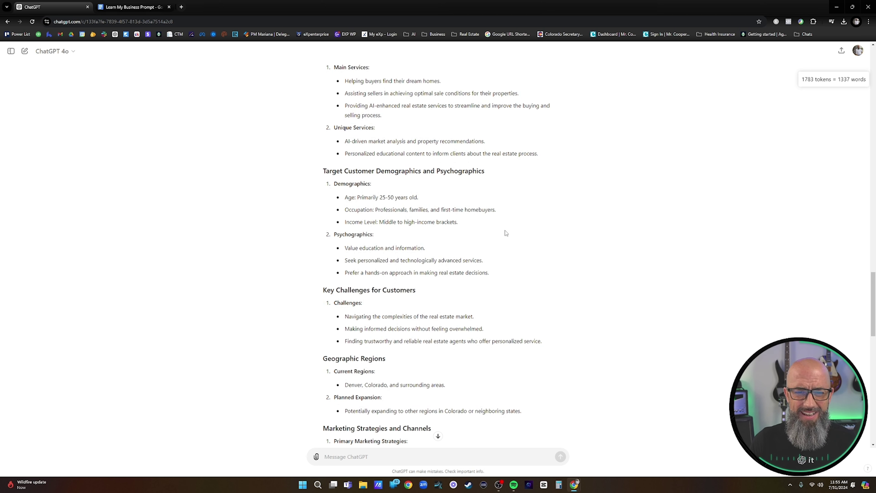
scroll(506, 238, "down", 1)
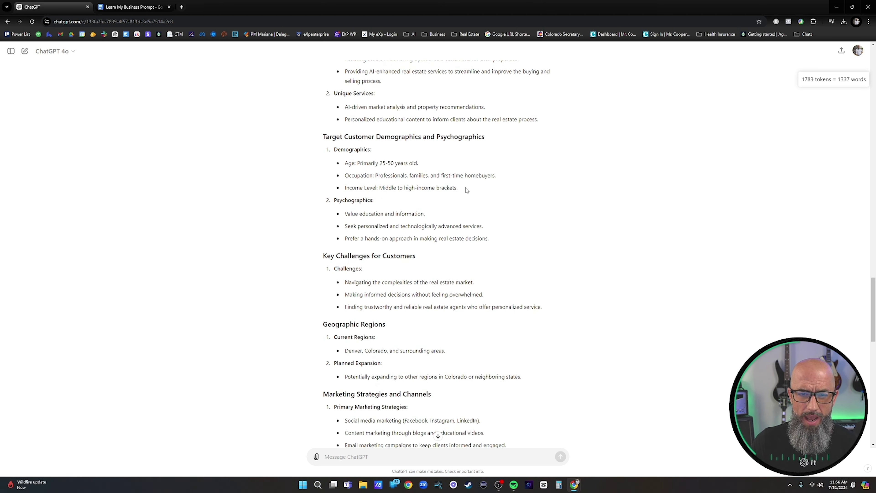
scroll(467, 190, "up", 14)
scroll(464, 195, "up", 2)
scroll(457, 203, "down", 10)
scroll(411, 196, "down", 20)
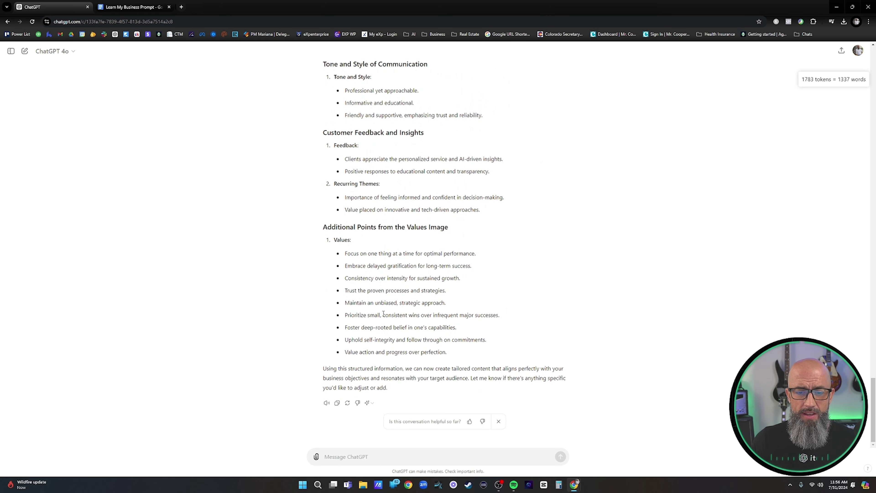
scroll(402, 432, "up", 20)
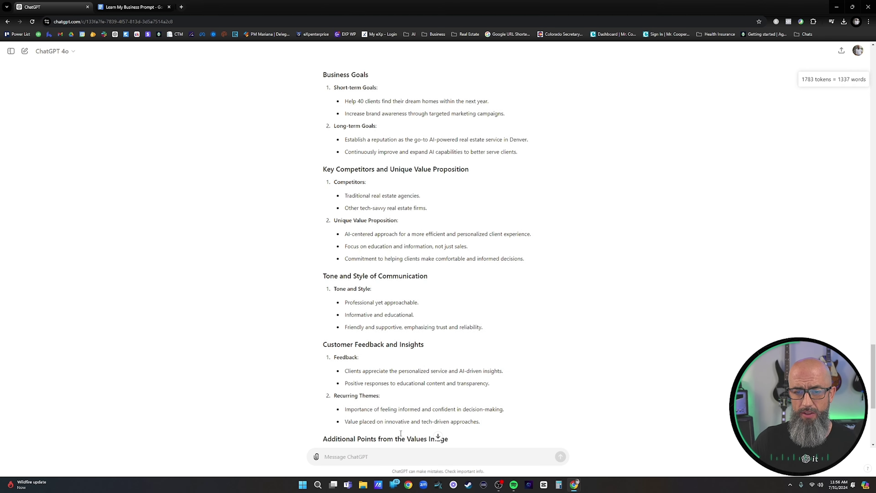
Quote the Primary Products or Services heading with questions 4 to 6 from the original questionnaire in a new reply.
scroll(403, 424, "up", 20)
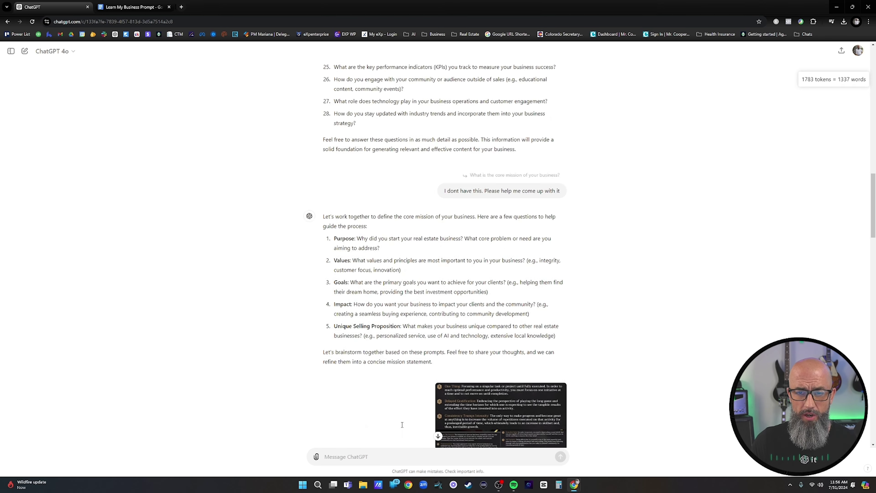
scroll(402, 422, "up", 4)
scroll(401, 421, "down", 11)
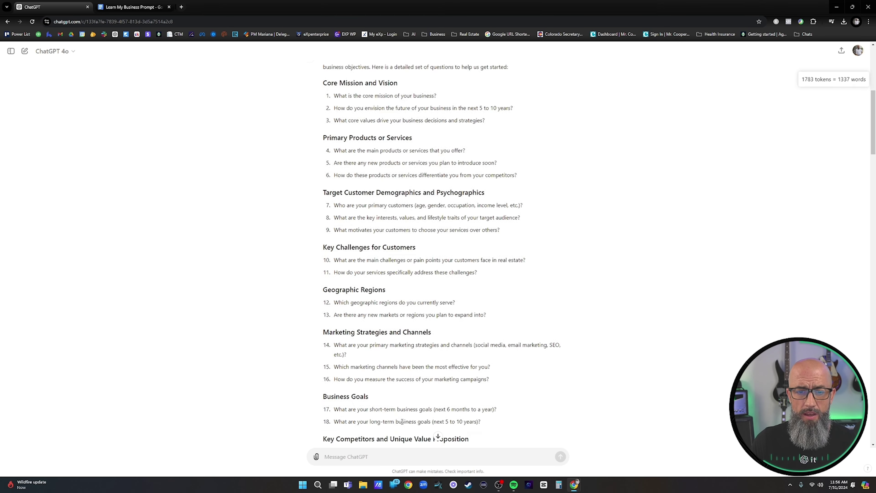
scroll(400, 397, "up", 3)
scroll(400, 393, "up", 8)
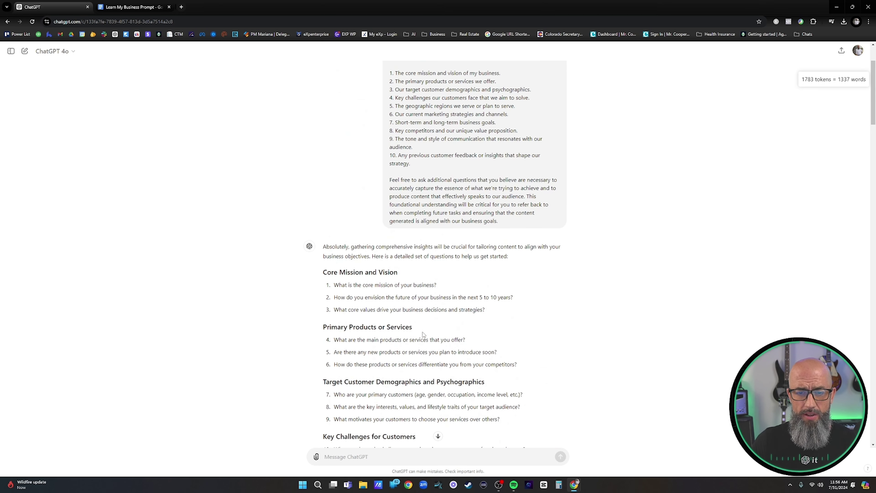
scroll(400, 338, "down", 4)
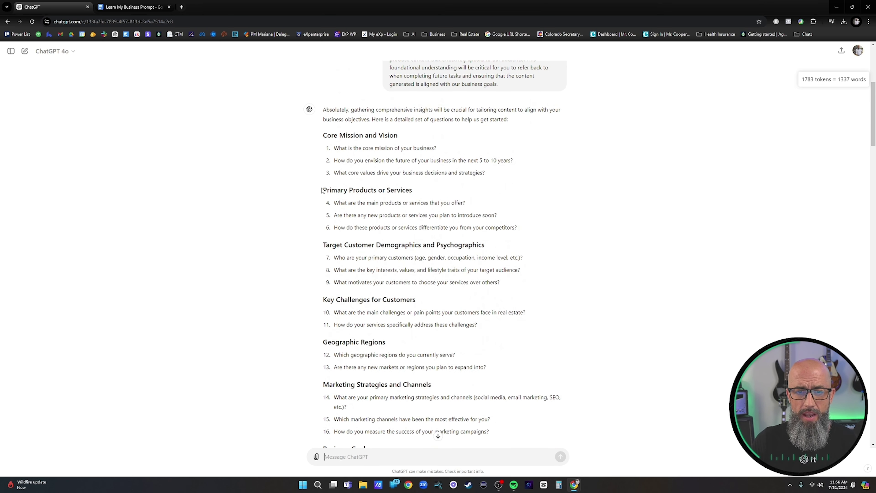
left_click_drag(322, 189, 534, 232)
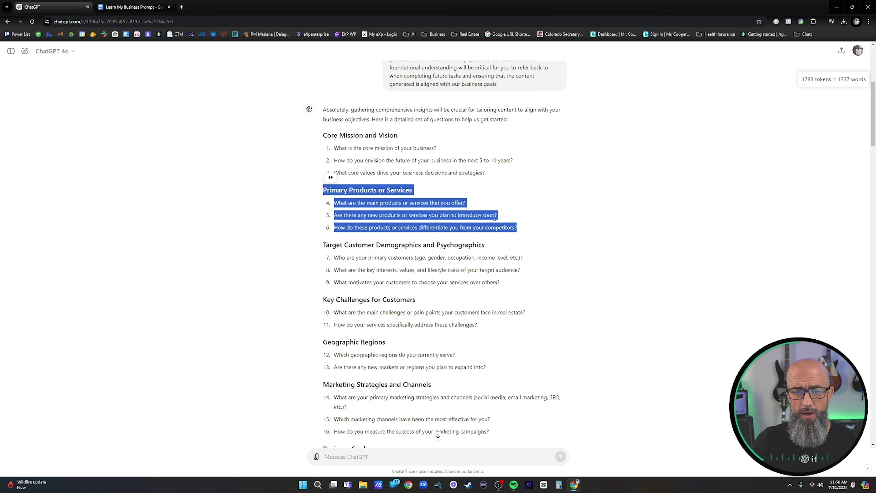
scroll(517, 230, "down", 5)
scroll(520, 239, "up", 6)
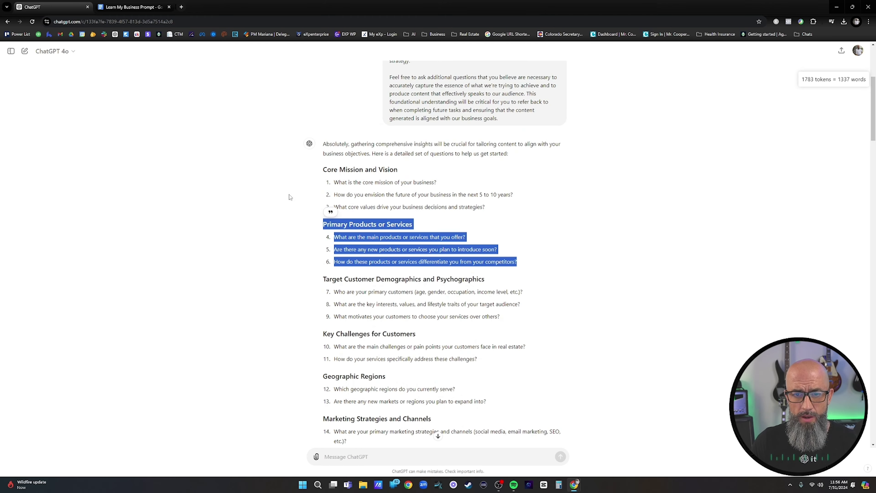
left_click(331, 213)
scroll(334, 414, "down", 6)
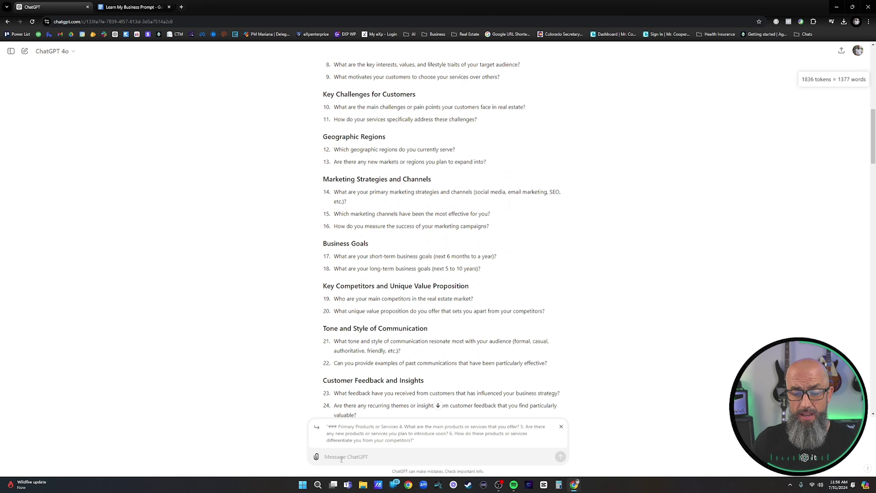
Write "Thanks for helping with the core mission and values. I will continue to answer the question in order starting with the second part.".
type("Thanks for helping with the core missio")
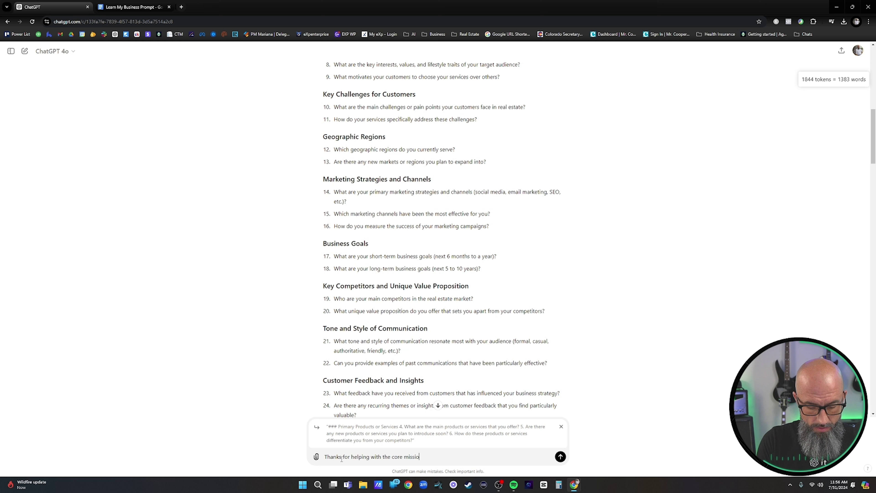
type("n and values")
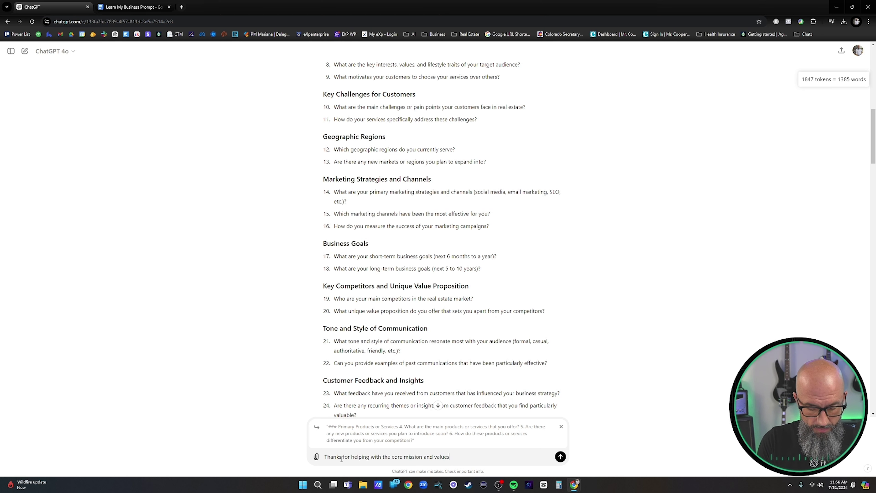
type(". I wil")
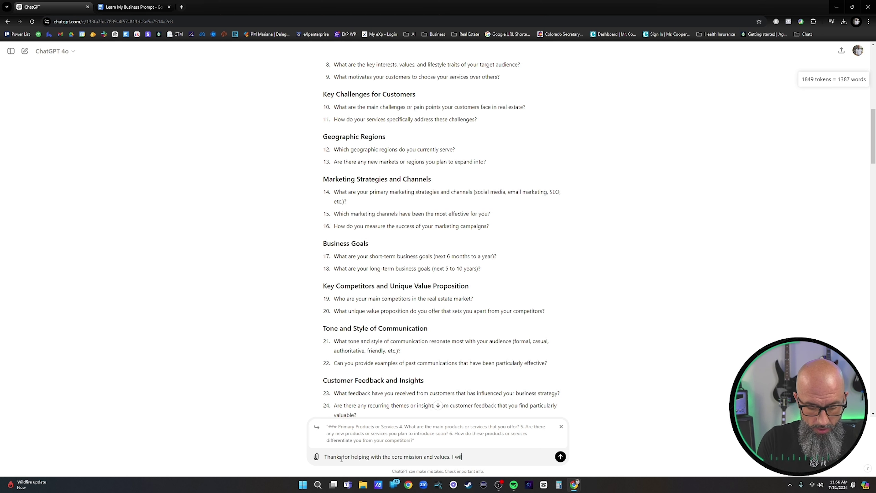
type("l continue to answer the question ")
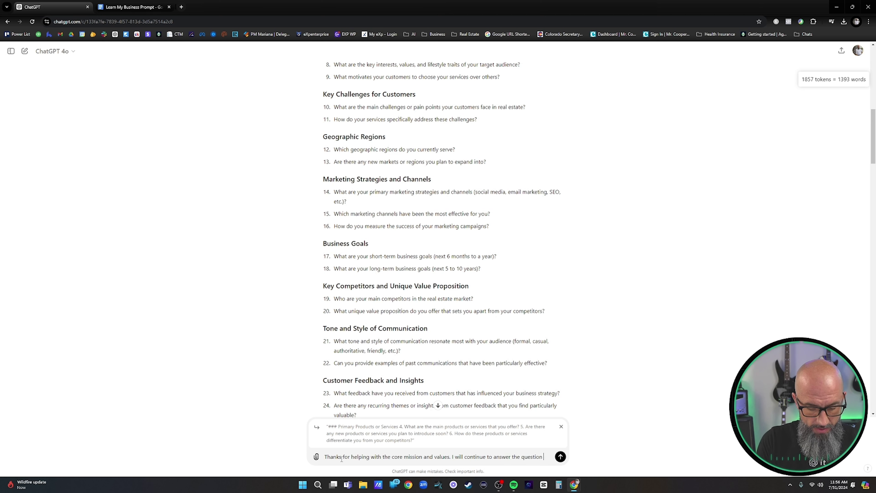
type("in order starting with")
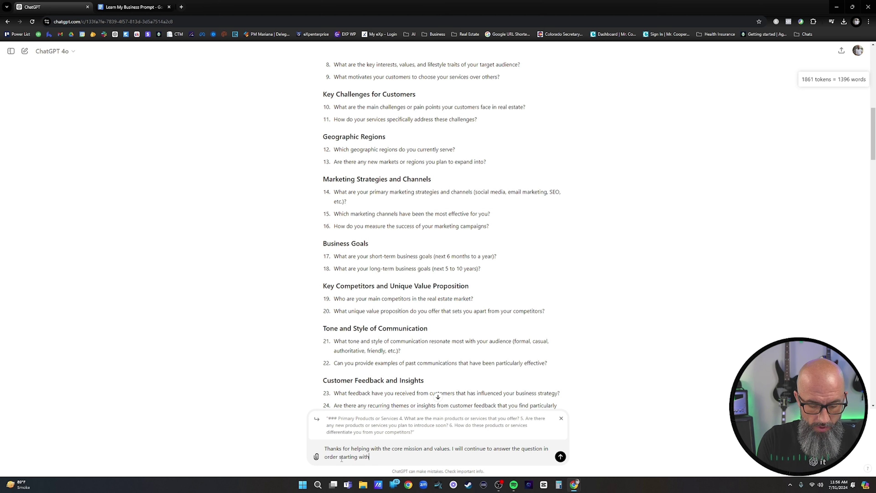
type(" the")
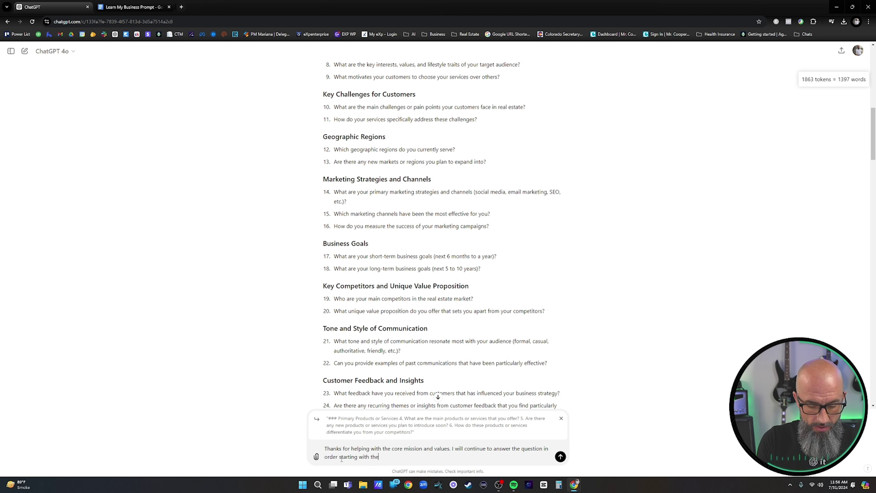
key("BackSpace")
key("BackSpace")
key("BackSpace")
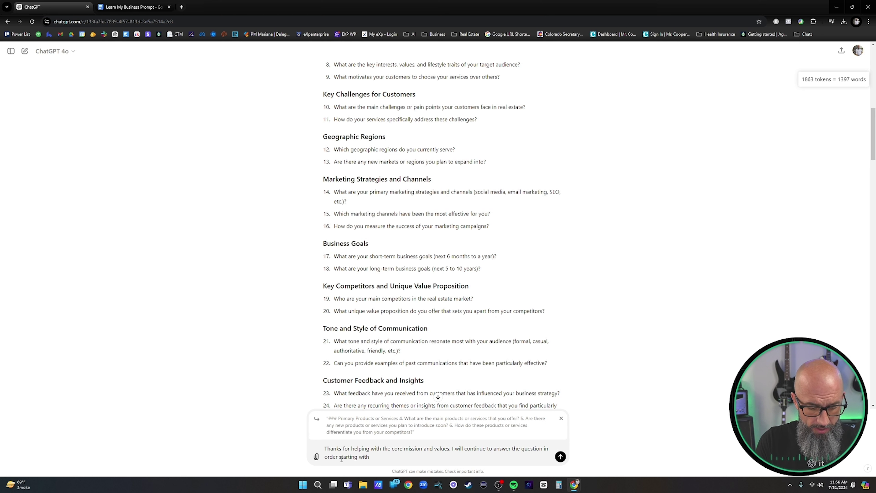
type("the ")
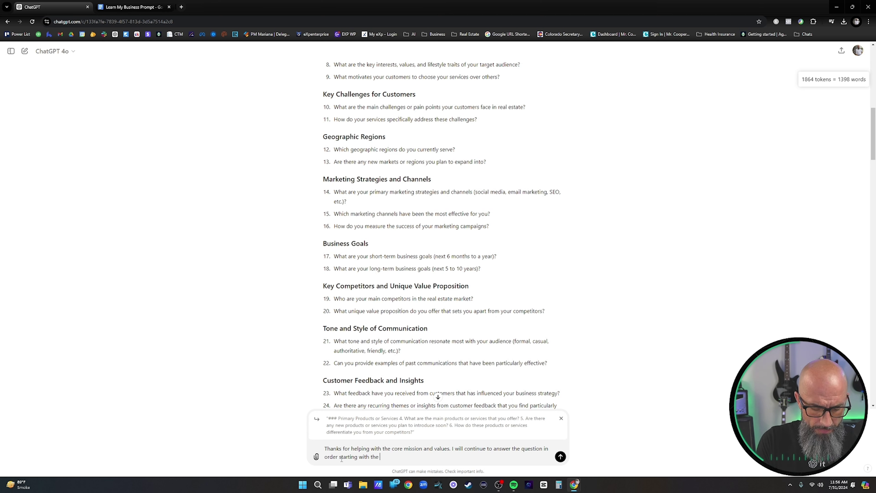
type("second part.")
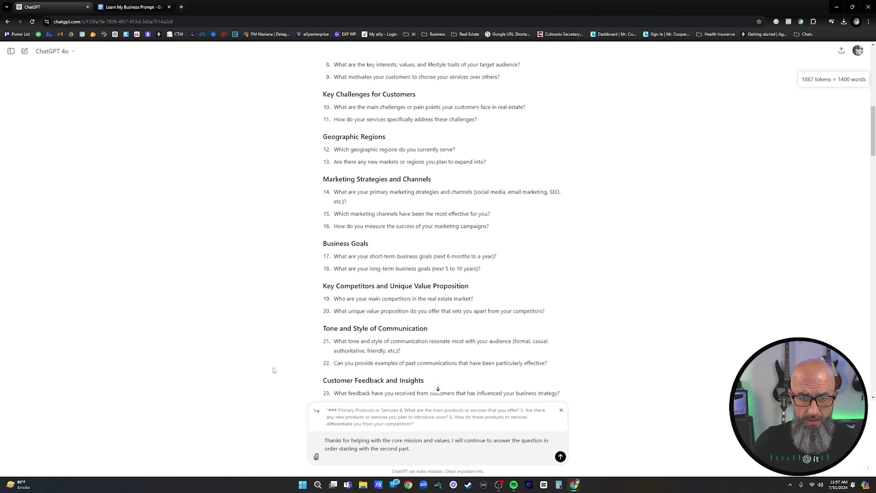
Check the question numbering in the original list and begin the answer line "4. Real" below the reply's introduction.
scroll(274, 370, "up", 15)
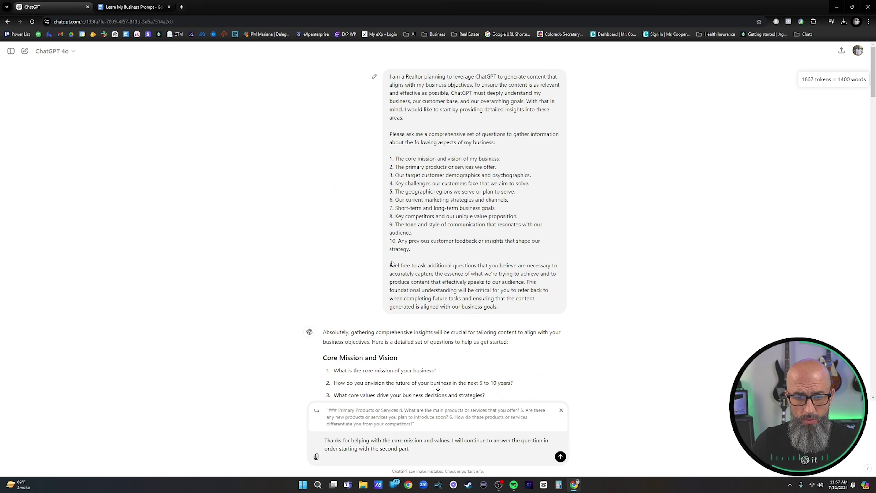
scroll(393, 264, "down", 6)
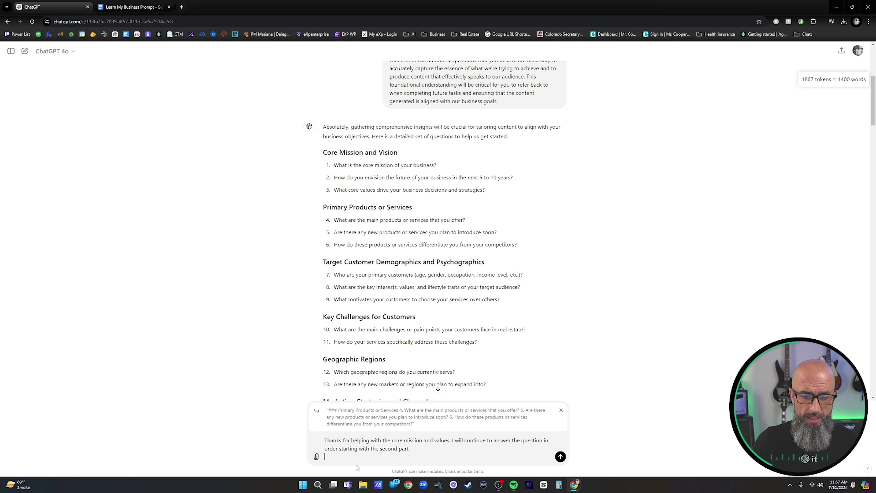
type("3.")
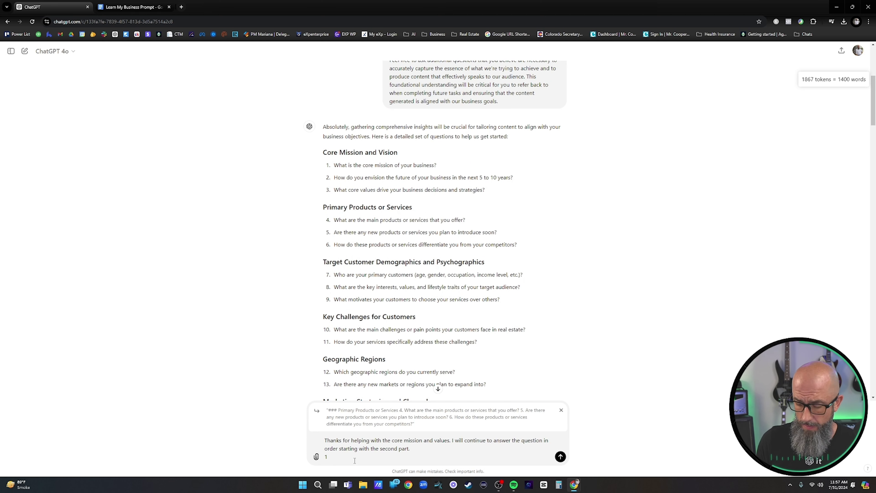
key("BackSpace")
type("4. Real")
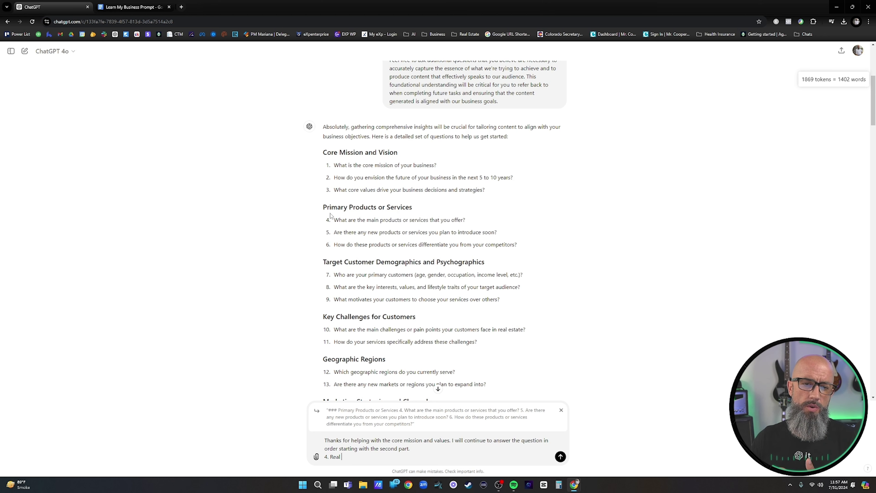
Replace "the second part" in the reply's introduction with the section heading "Primary Products or Services" copied from the question list.
scroll(358, 358, "down", 1)
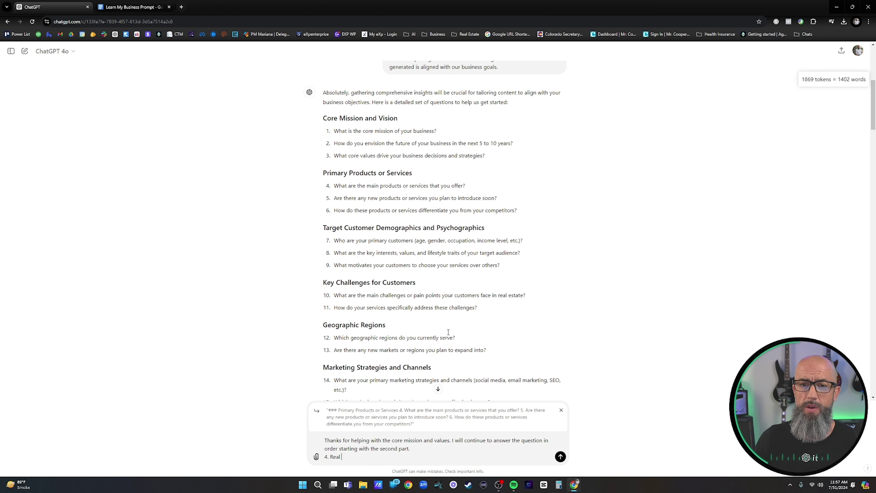
scroll(449, 348, "up", 7)
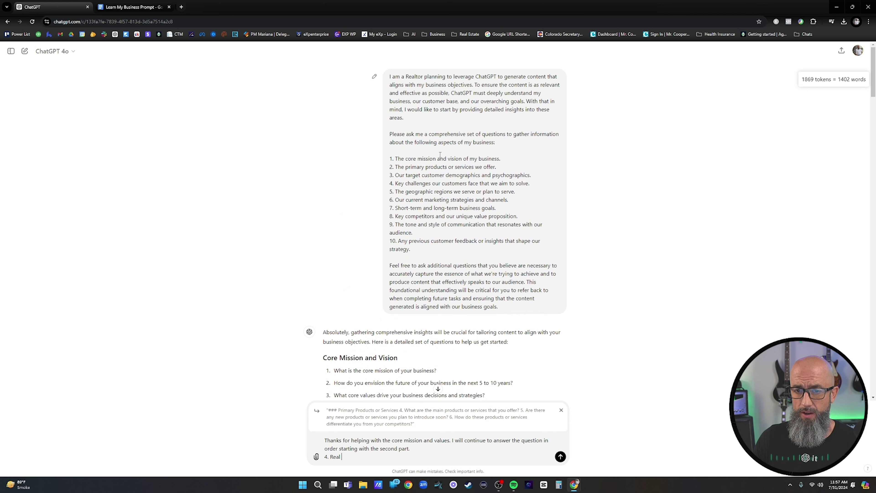
scroll(482, 157, "down", 5)
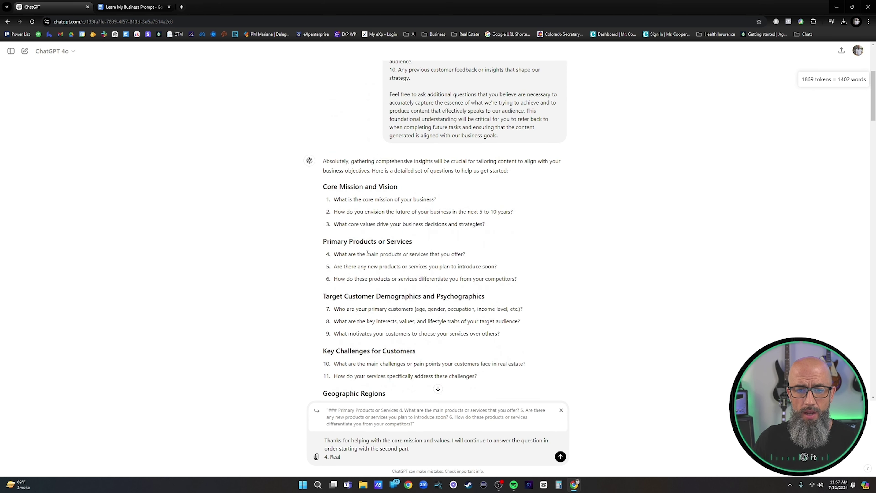
scroll(390, 259, "up", 4)
scroll(414, 278, "down", 3)
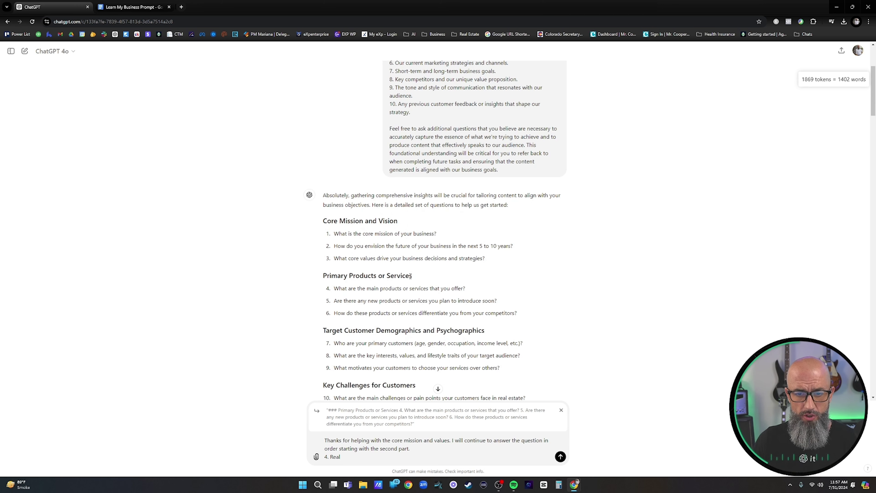
left_click_drag(414, 278, 323, 277)
key("ctrl+c")
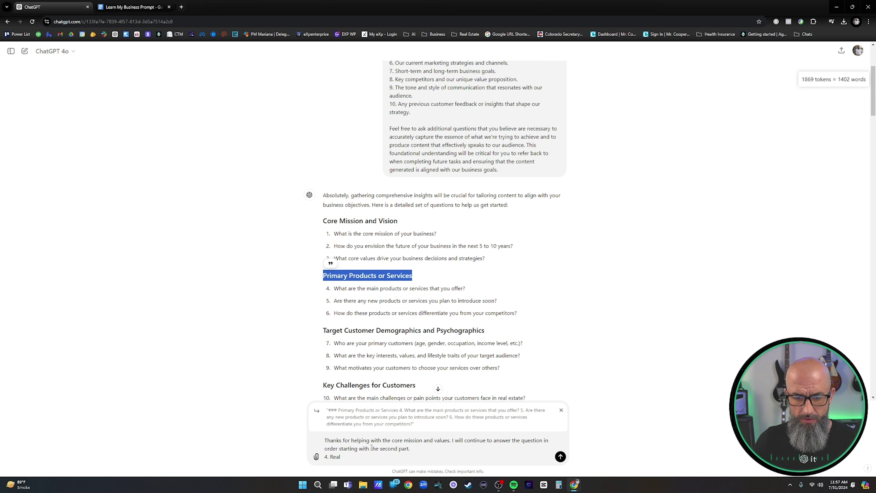
left_click_drag(408, 448, 372, 450)
key("ctrl+v")
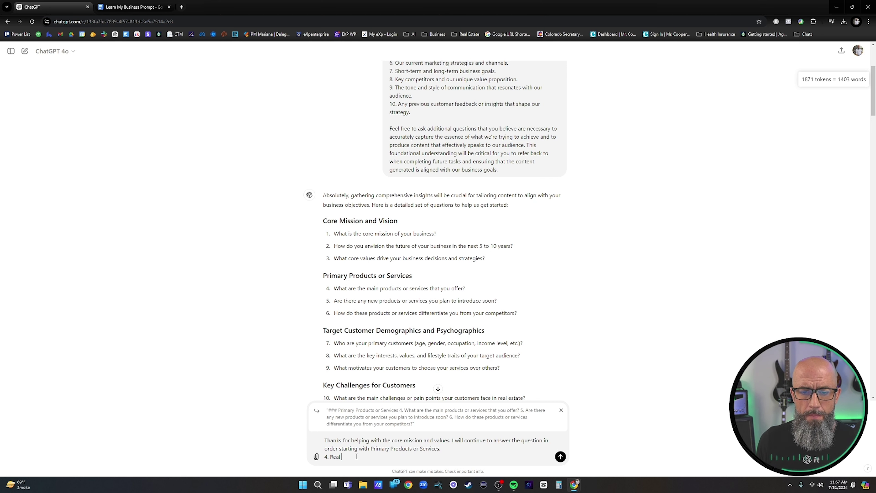
Complete answer 4 as "Real estate services and specialize with first time home buyers.".
type("estate s")
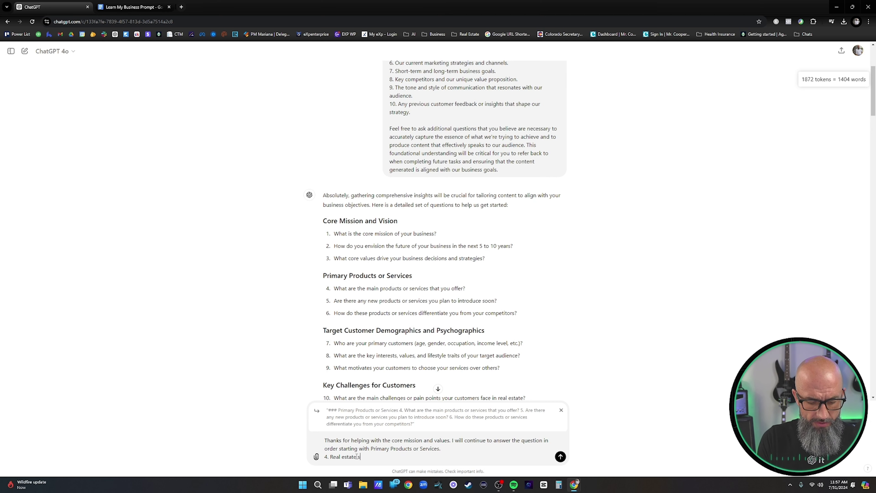
type("ervu")
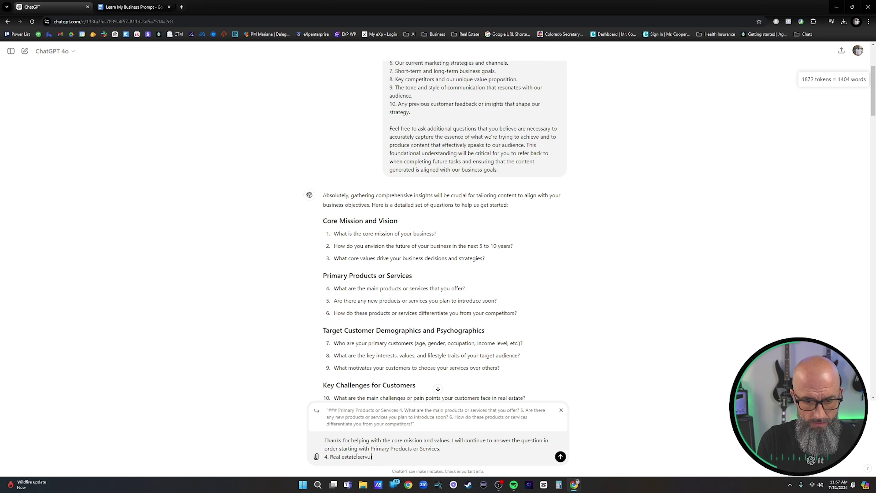
type("ices and ")
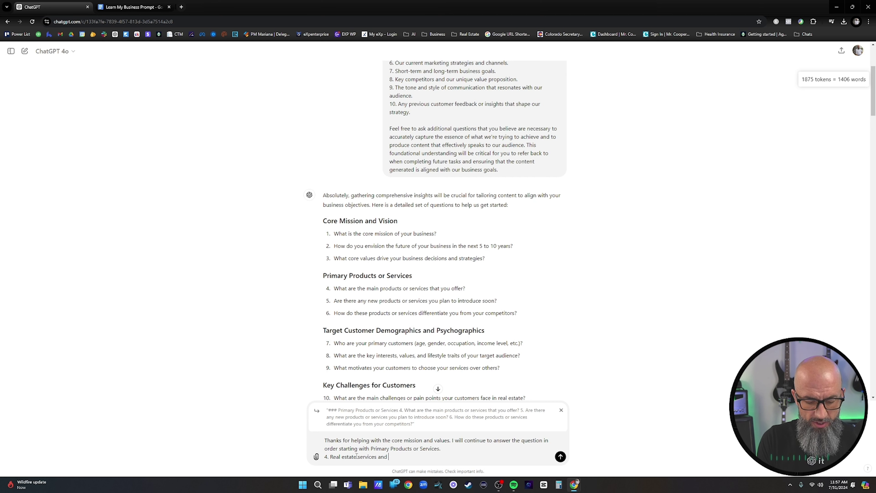
type("specialize")
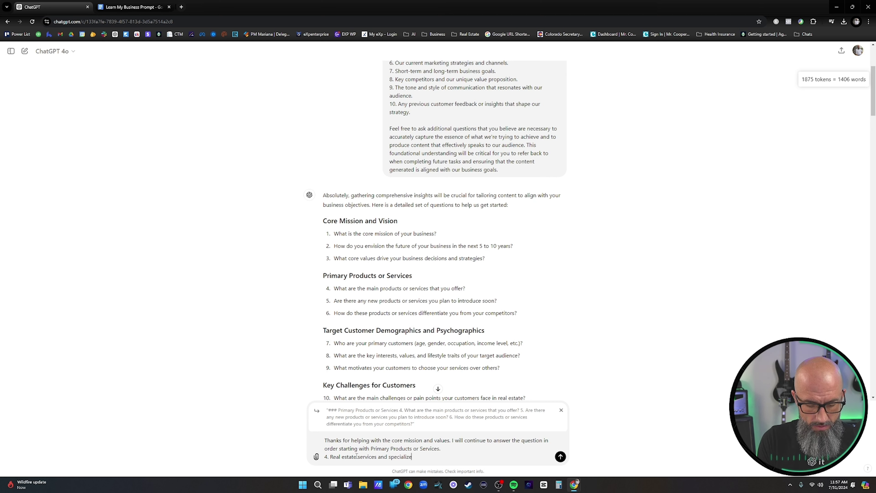
type(" with first t")
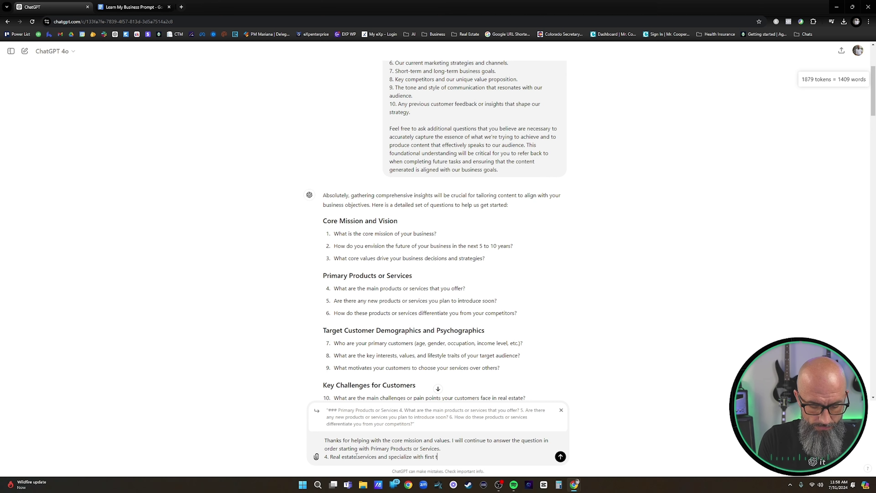
type("ime home buyers.")
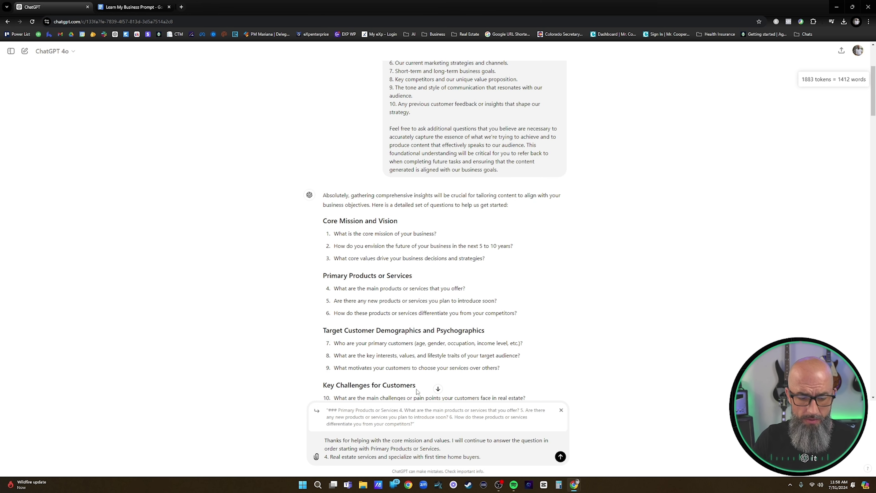
Add answer 5 on a new line of the reply: "24/7 customer service robot that is a clone of me.".
key("shift+Return")
type("53.")
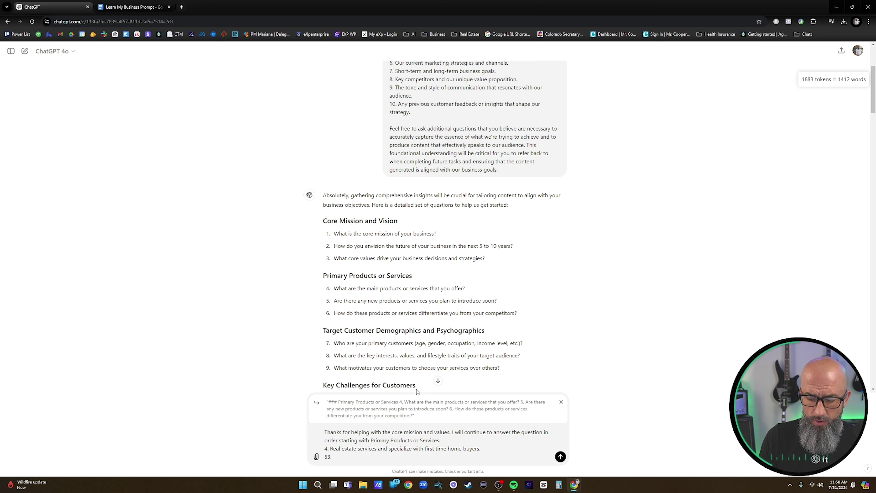
key("BackSpace")
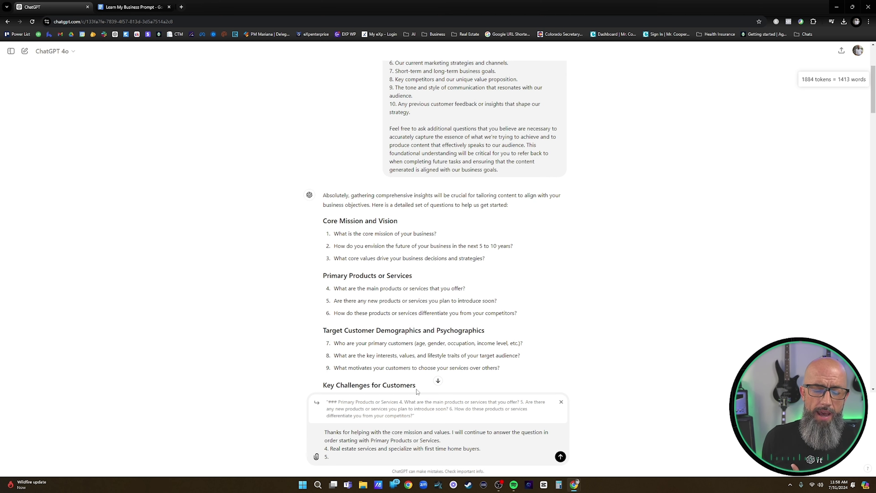
type("24/7 cust")
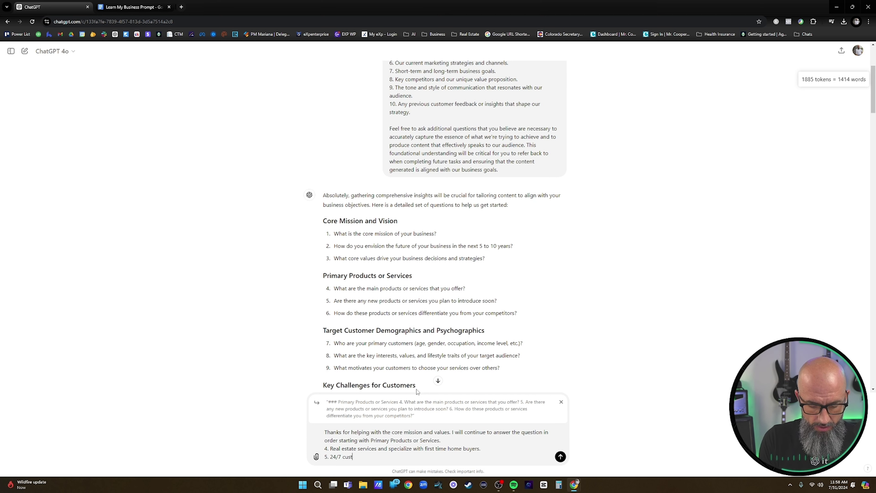
type("omer service ")
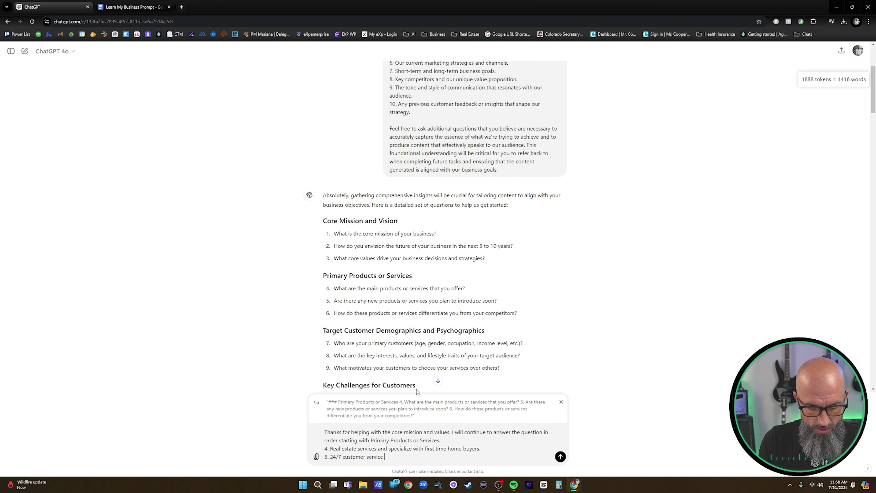
type("robot that ")
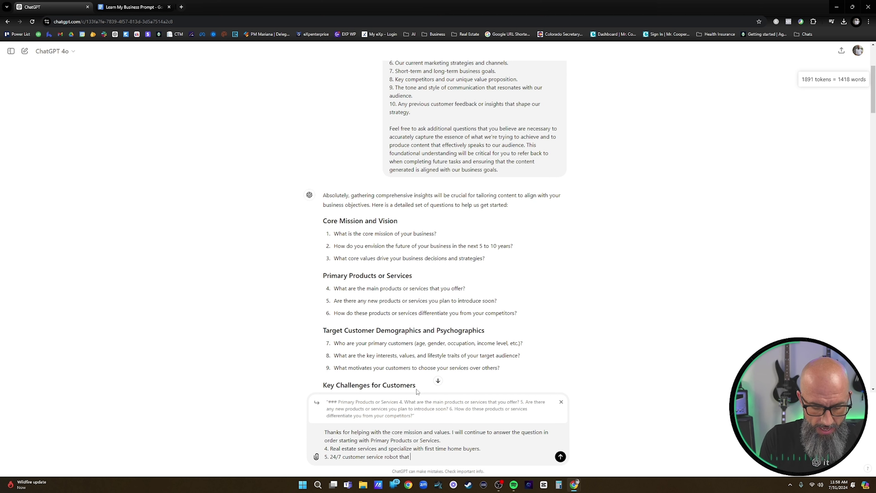
type("is a clone of me.")
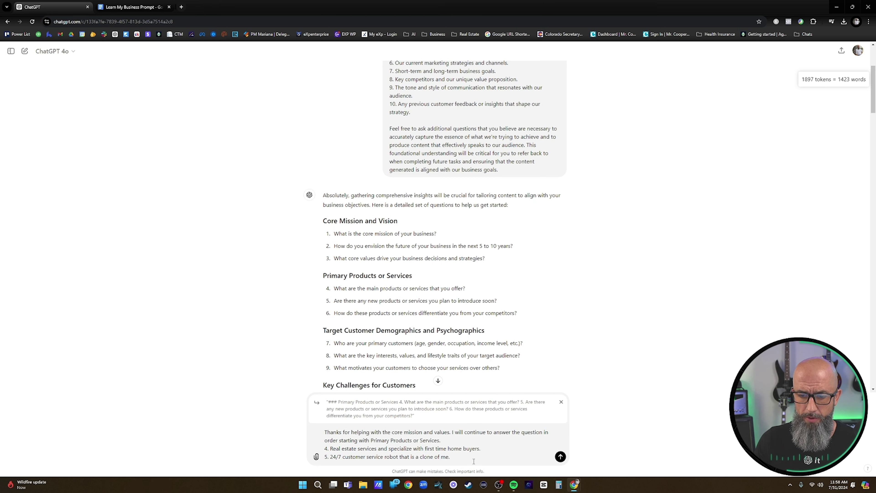
Begin answer 6 on a new line with "I am the ai realtor and I'm not afraid to admit", correcting the misspelled "im".
key("shift+Return")
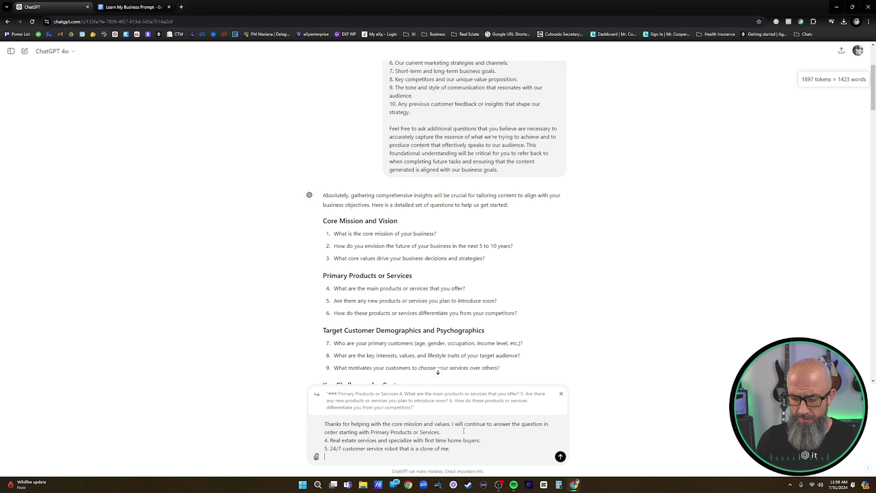
type("6.")
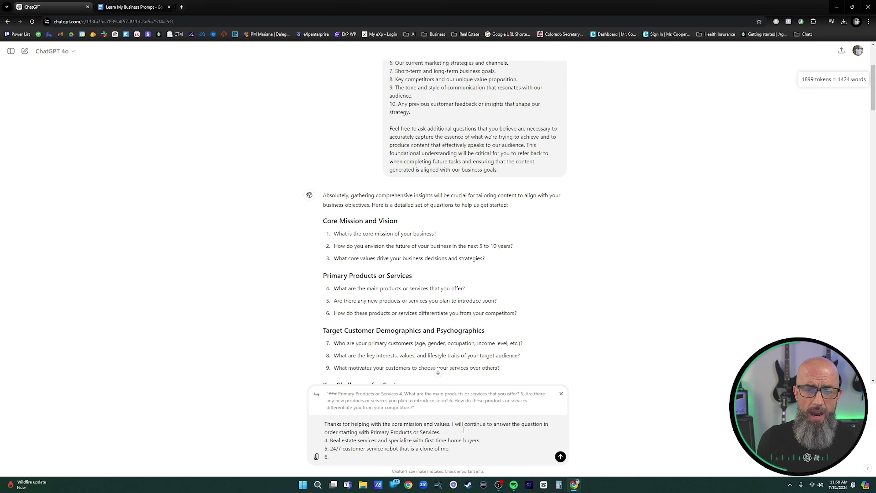
type("I am the a")
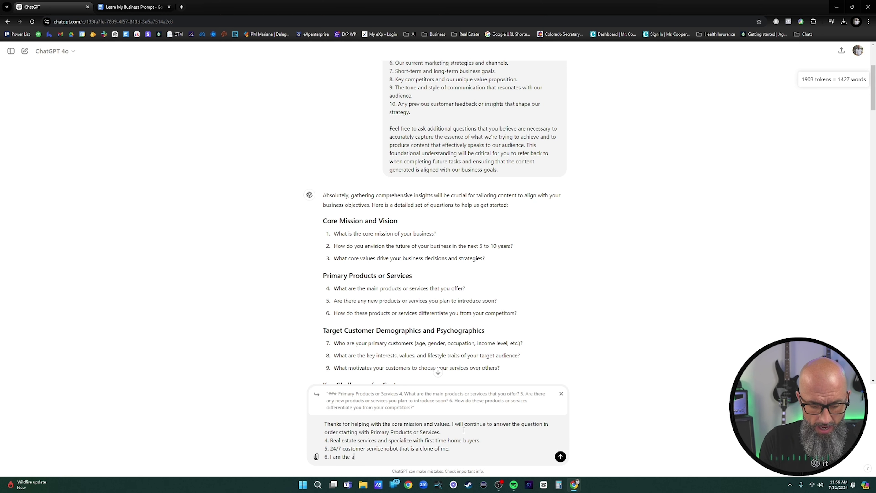
type("i realtor and ")
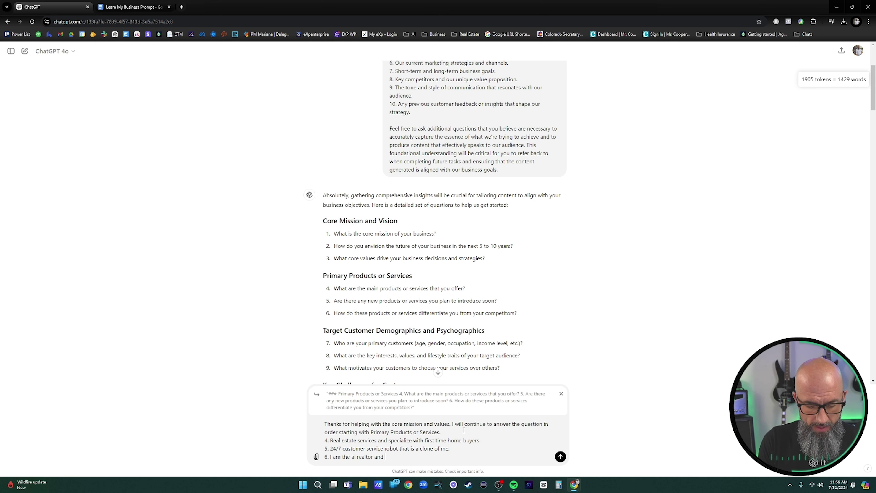
type("im afrai")
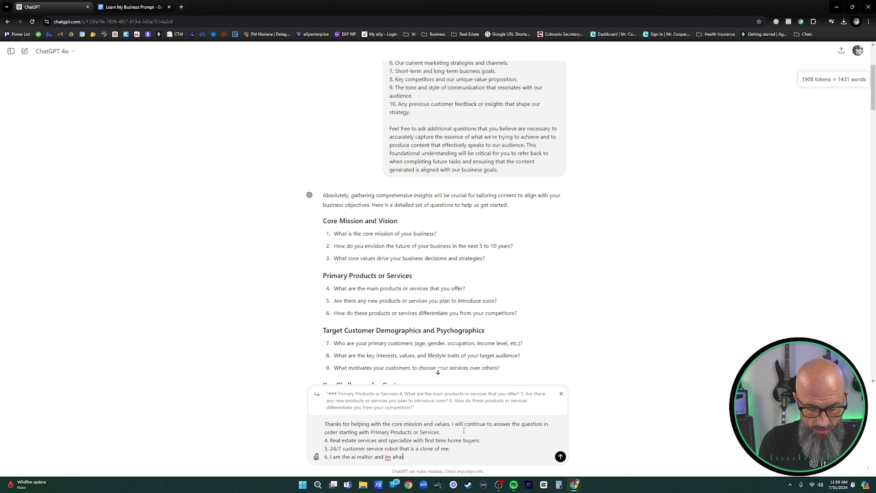
type("d to admit")
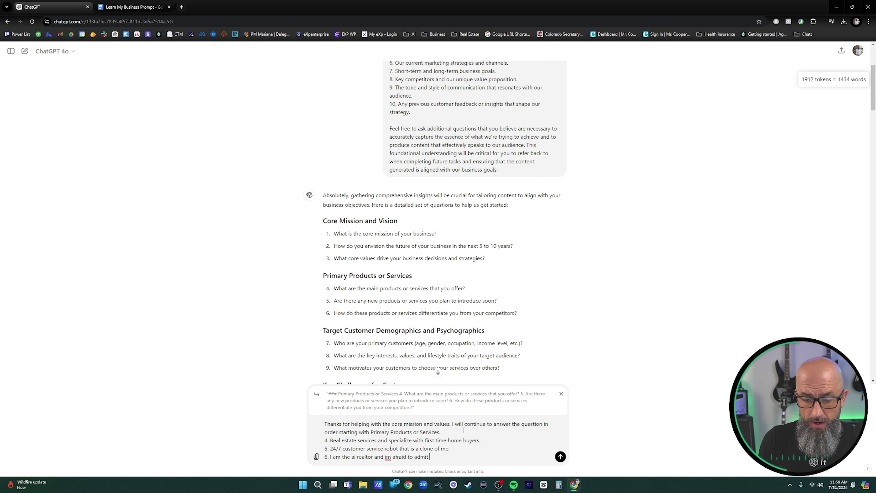
key("BackSpace")
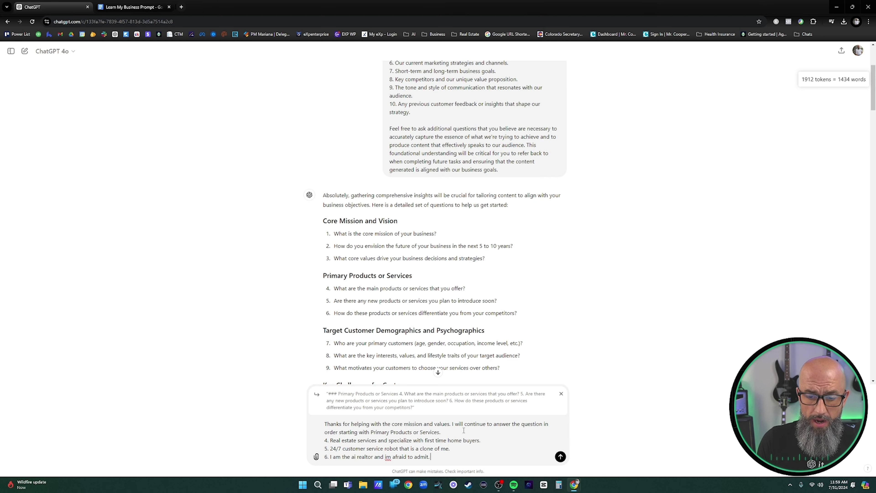
right_click(388, 457)
left_click(411, 303)
left_click(395, 457)
type("not ")
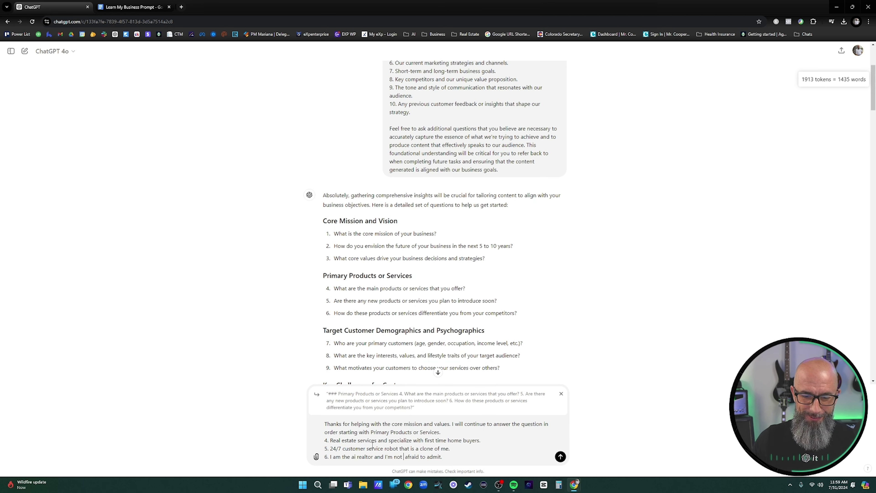
Finish answer 6 with "it as this is what makes the experience so unique and unforgettable.", fix its spelling, and send the reply.
type(" it as th")
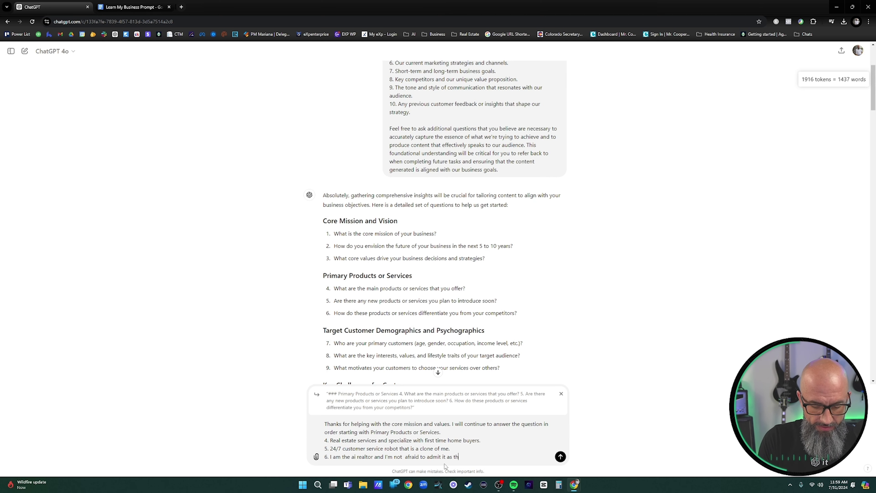
type("is is what")
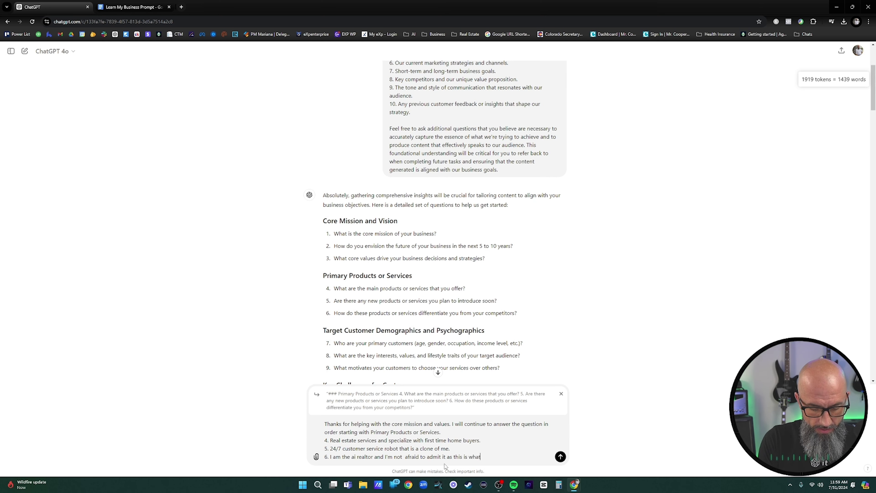
type(" makes the")
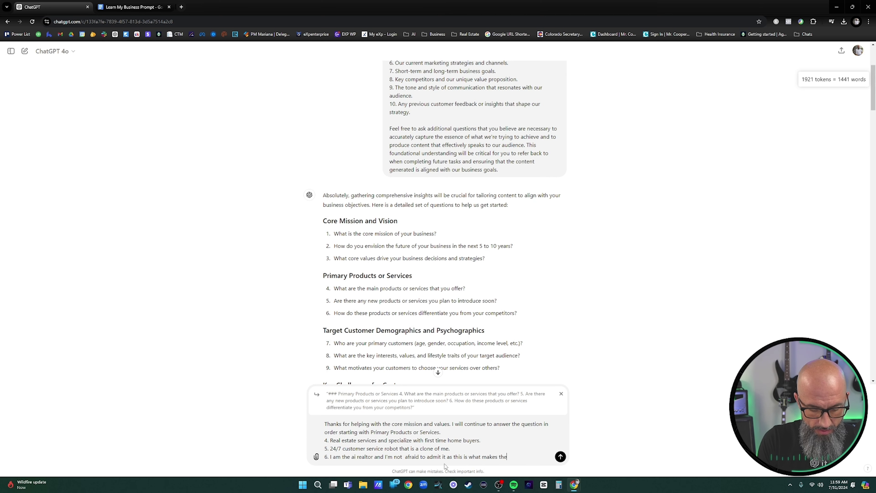
type(" excerience spo")
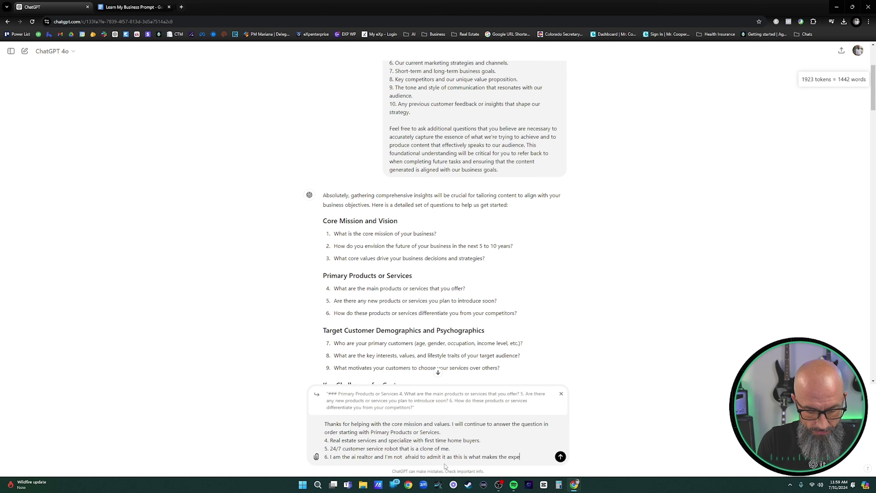
key("BackSpace")
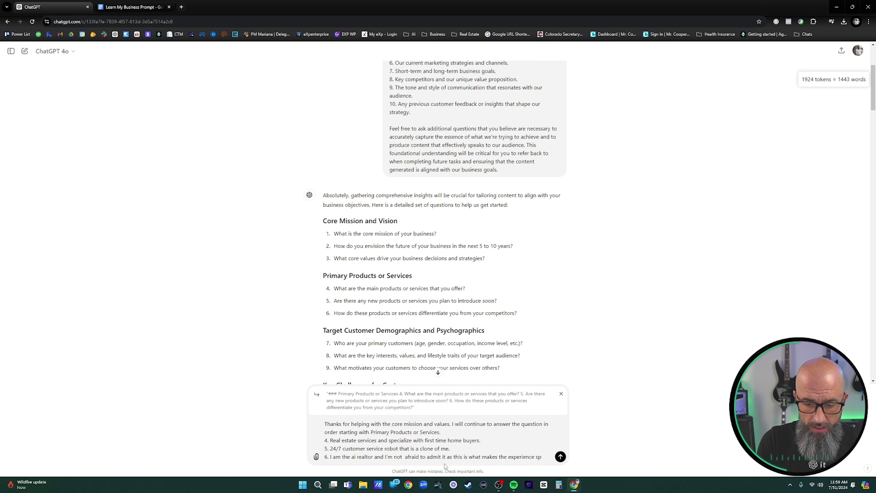
type("o un")
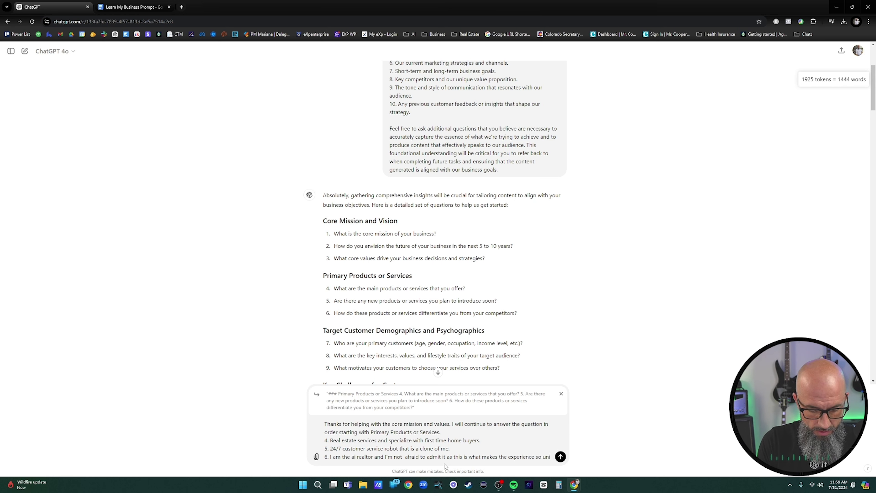
type("ique and ")
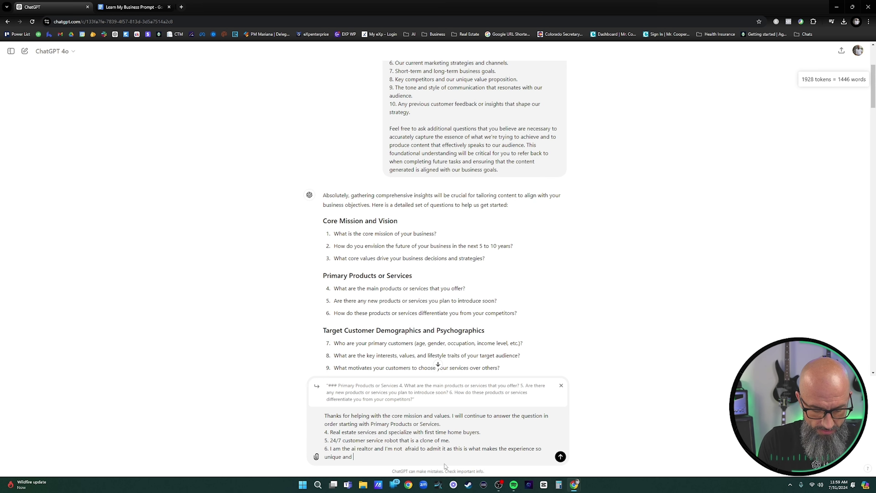
type("unfo")
key("BackSpace")
type("or")
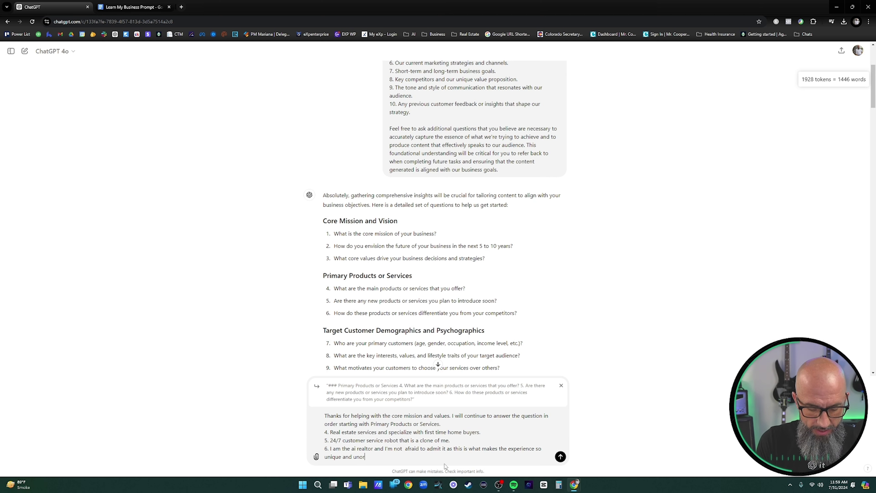
type("gettab")
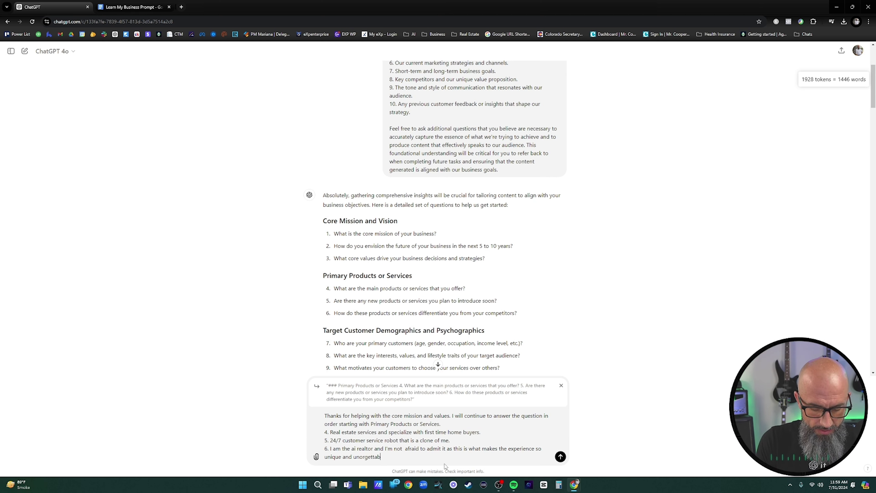
type("le.")
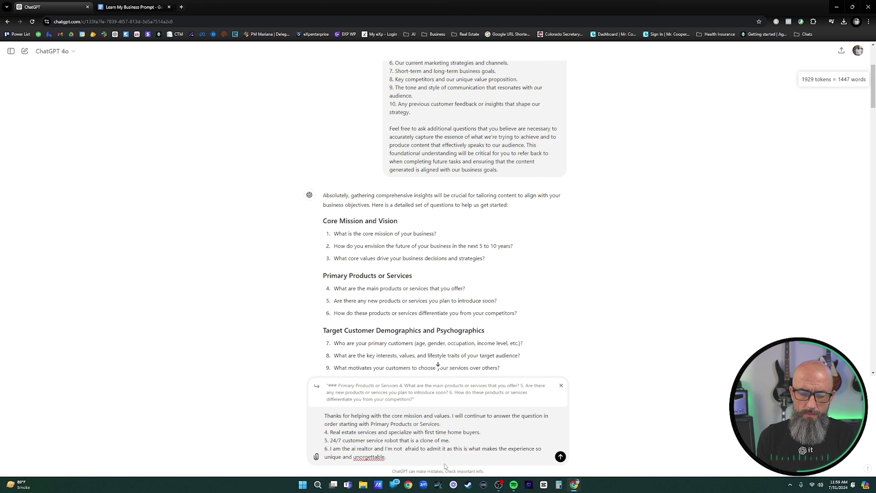
right_click(364, 456)
left_click(398, 301)
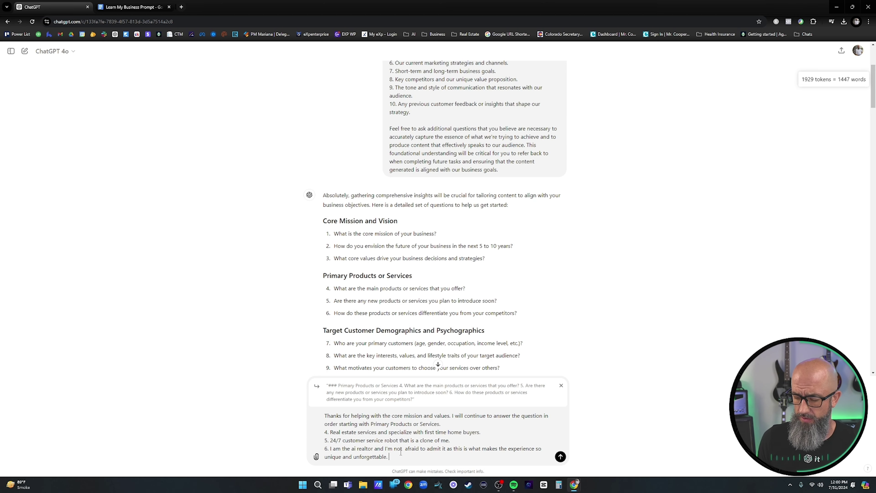
key("Return")
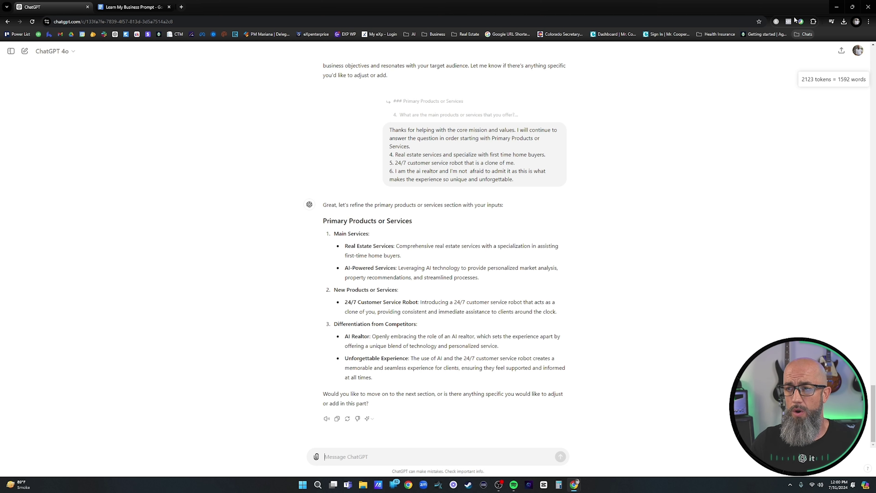
Open the saved "Learn My Business" chat from the AI bookmark folder, leaving the current chat unbookmarked.
left_click(759, 21)
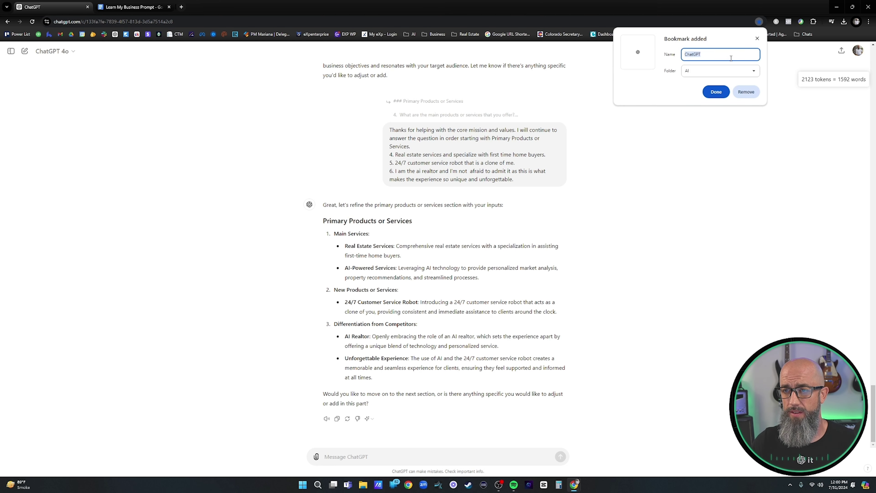
left_click(746, 92)
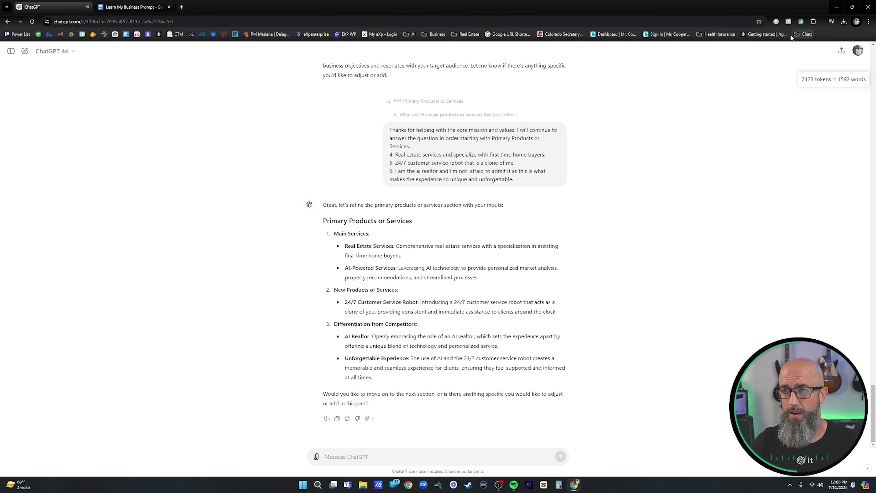
left_click(410, 34)
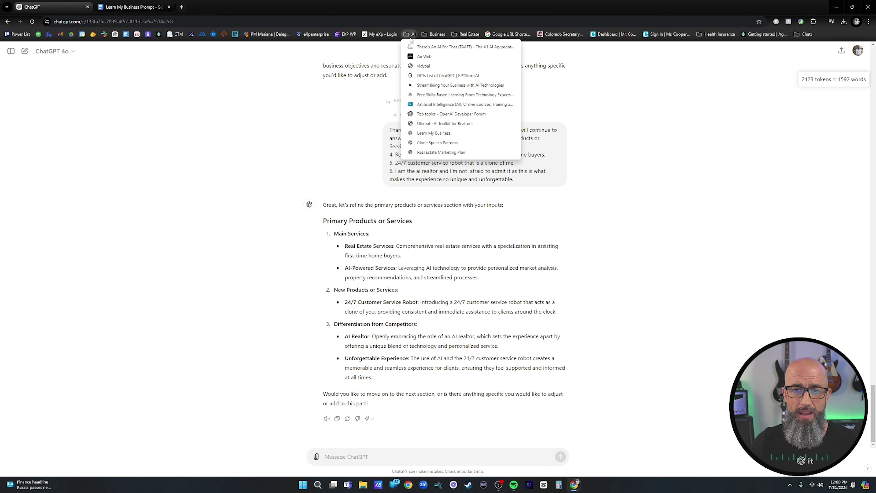
left_click(427, 133)
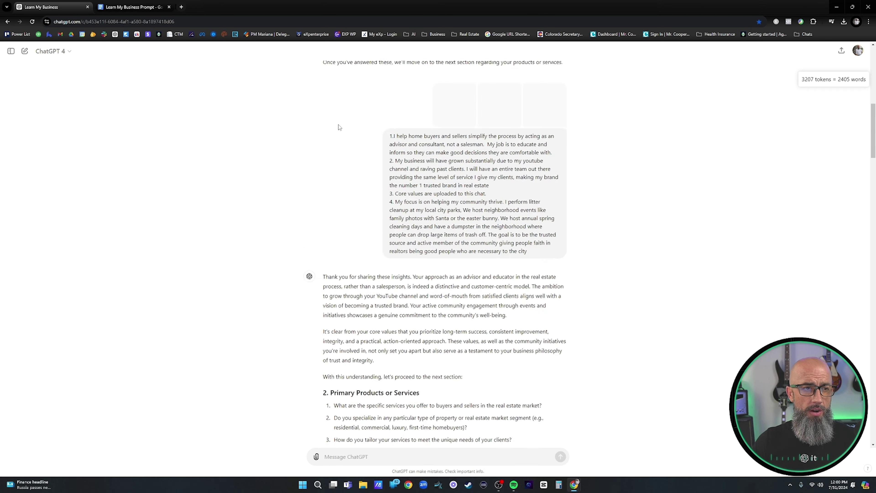
Review the earlier chat's opening prompt and highlight its last line, "Please go 1 section at a time until complete".
scroll(544, 211, "up", 10)
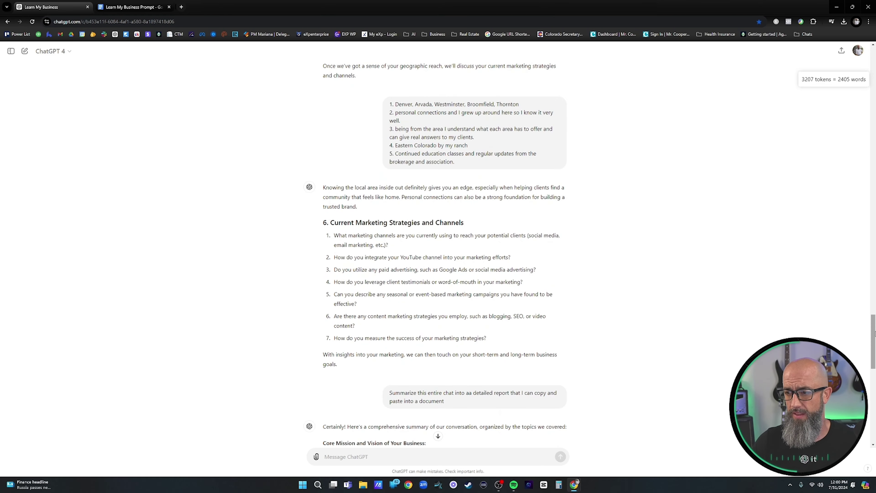
scroll(874, 334, "up", 15)
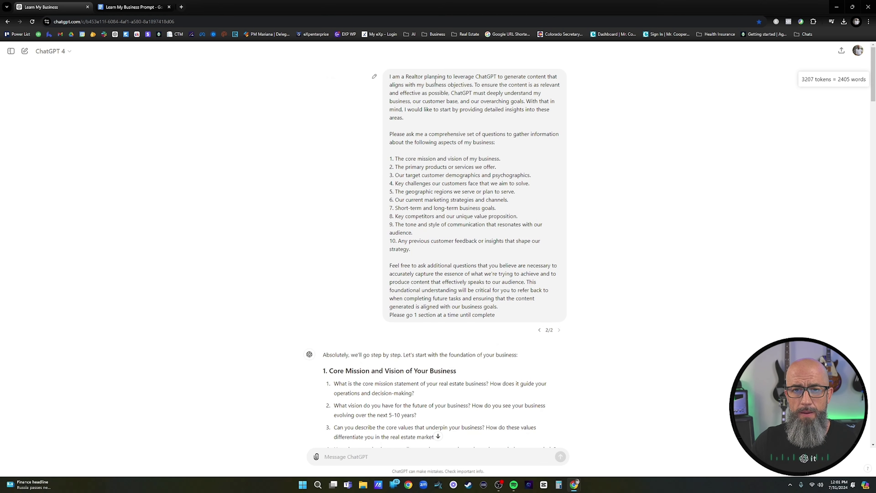
scroll(494, 214, "down", 5)
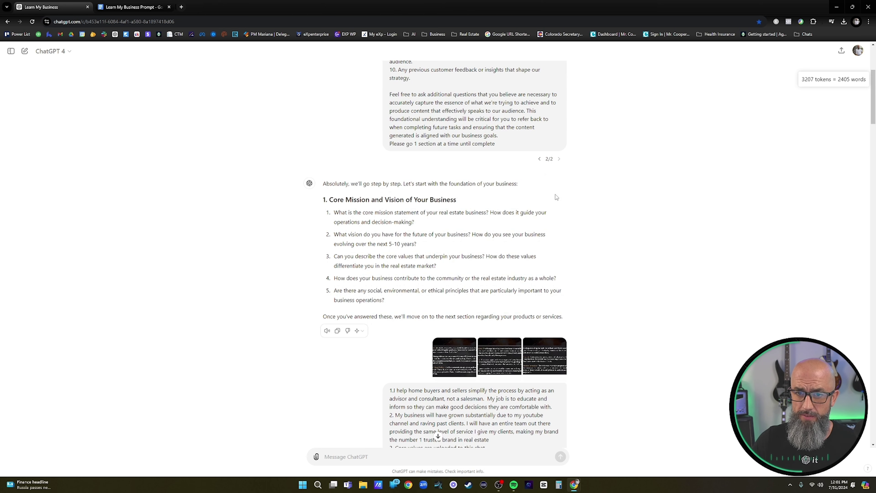
scroll(557, 198, "down", 1)
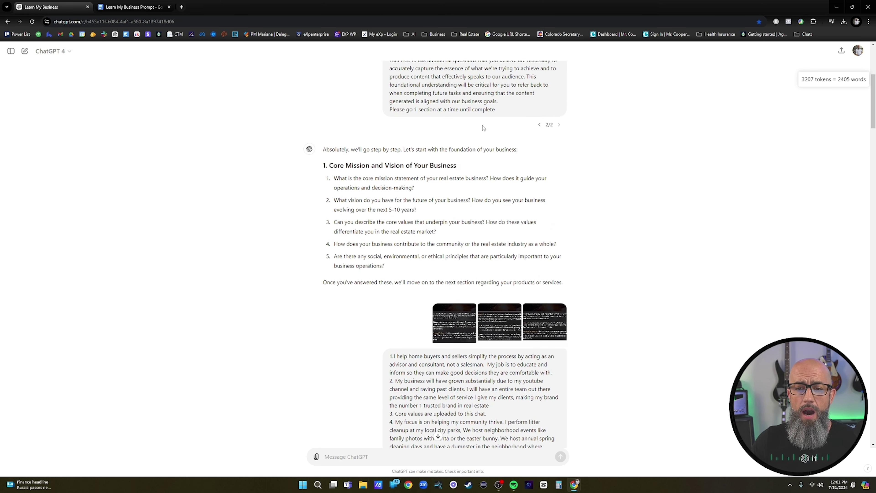
left_click_drag(497, 112, 391, 108)
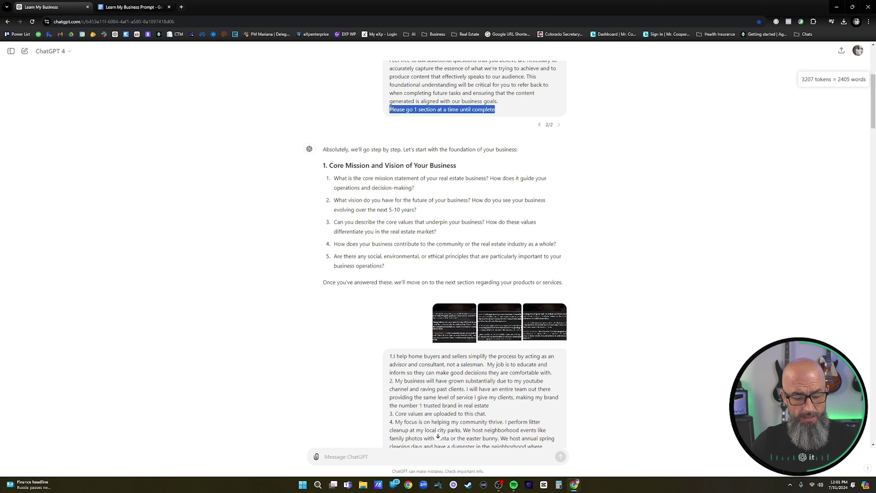
Check the saved prompt document against the earlier chat and read through the chat's first question sections and their answers.
left_click(111, 7)
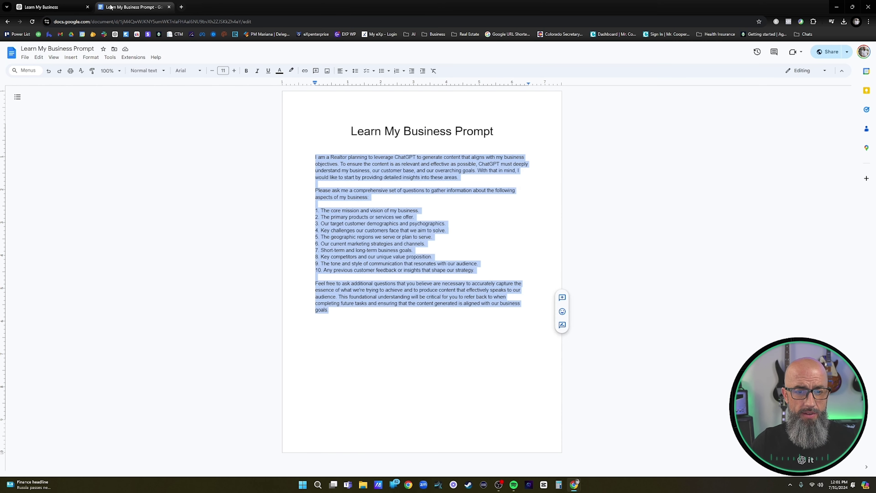
left_click(45, 6)
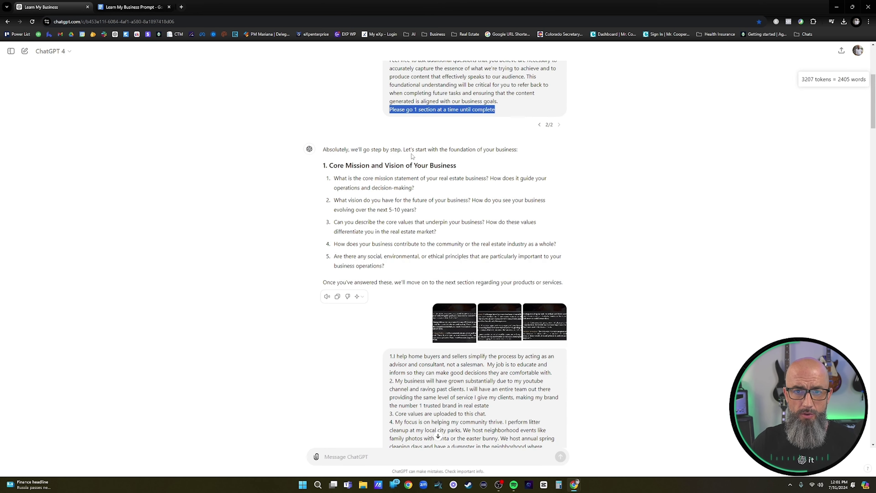
scroll(505, 156, "down", 1)
scroll(505, 156, "down", 3)
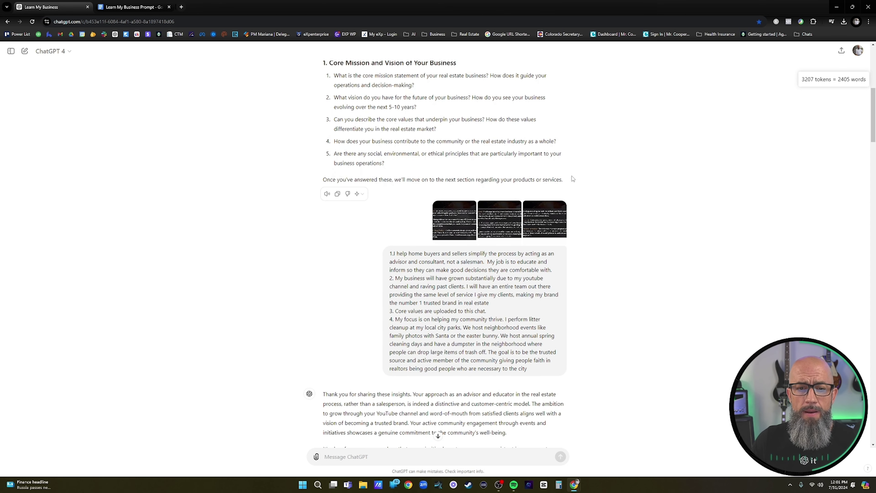
scroll(413, 227, "down", 1)
scroll(411, 274, "down", 4)
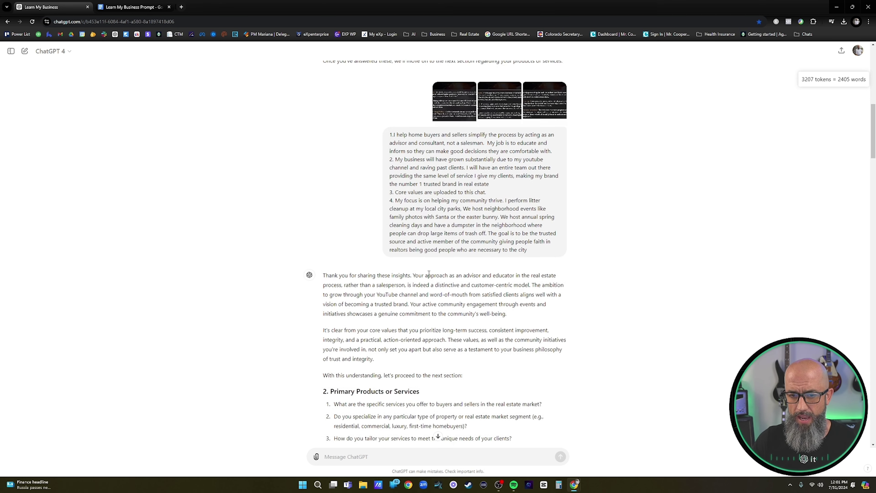
scroll(472, 181, "down", 2)
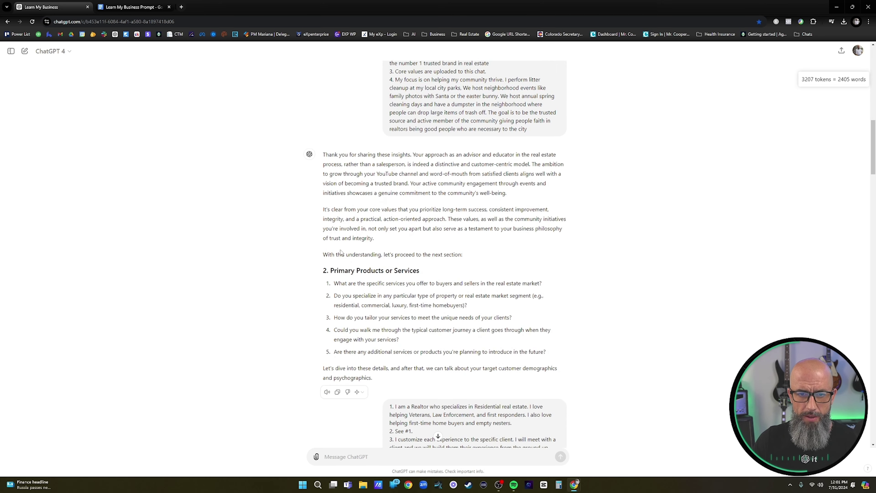
scroll(455, 184, "down", 2)
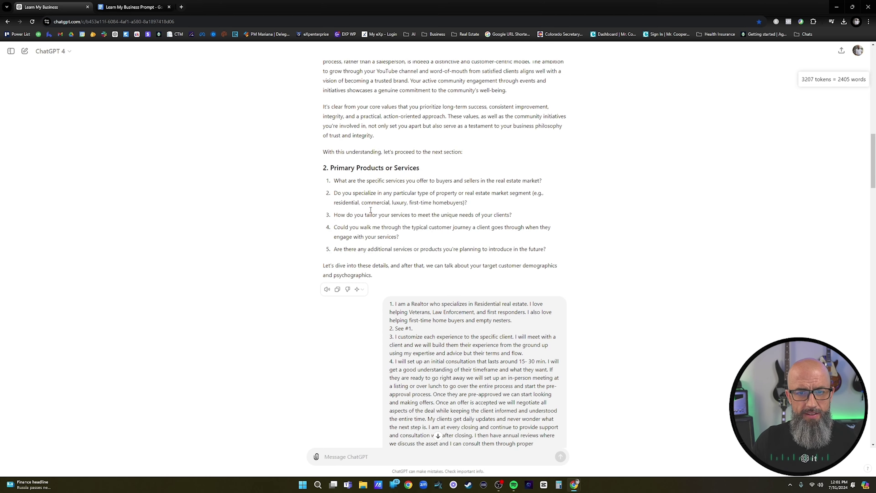
scroll(433, 204, "down", 2)
scroll(349, 249, "down", 6)
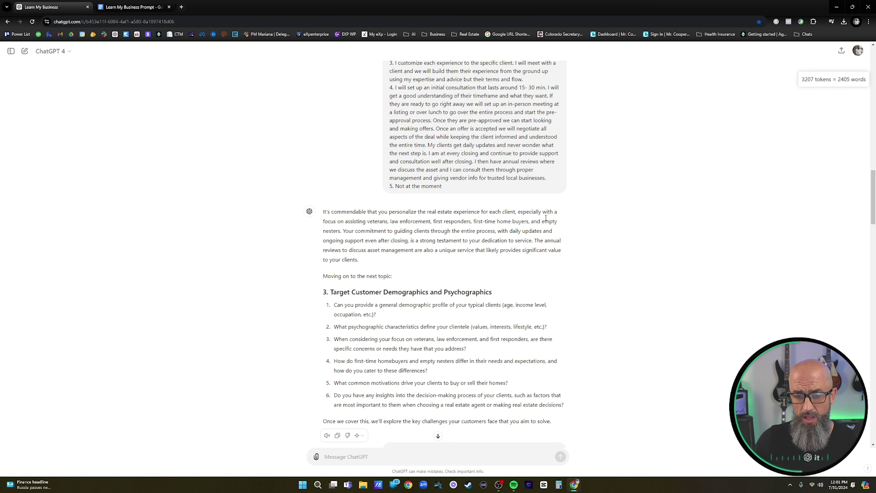
Examine the remaining question sections, the request to summarize the entire chat into a detailed report, and the resulting business summary.
scroll(546, 219, "down", 4)
scroll(470, 199, "down", 18)
scroll(435, 225, "down", 20)
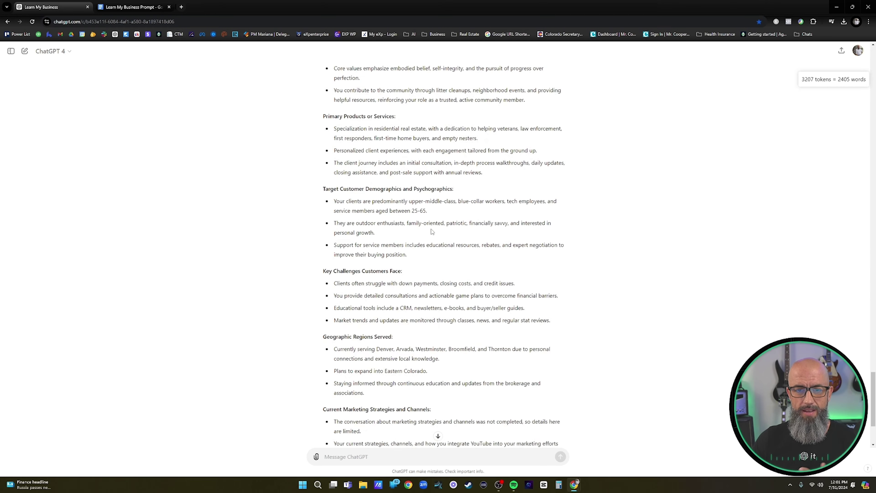
scroll(432, 231, "down", 3)
scroll(346, 181, "up", 16)
scroll(346, 181, "up", 8)
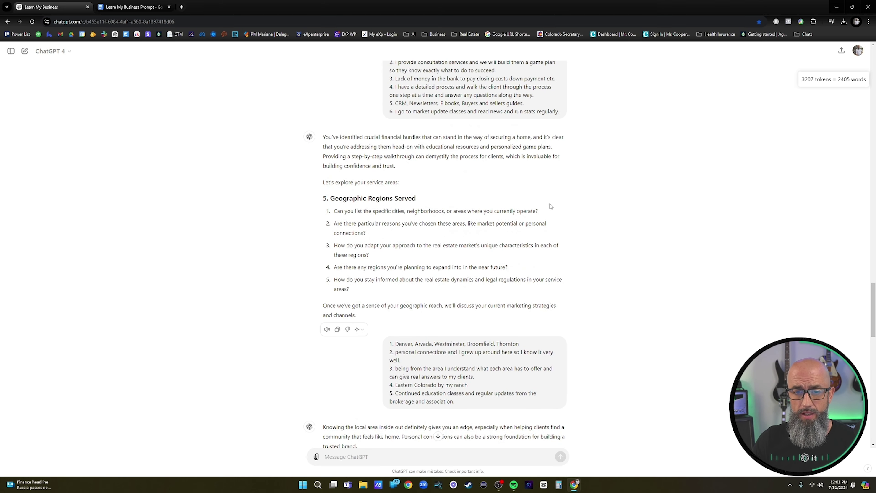
scroll(550, 206, "down", 20)
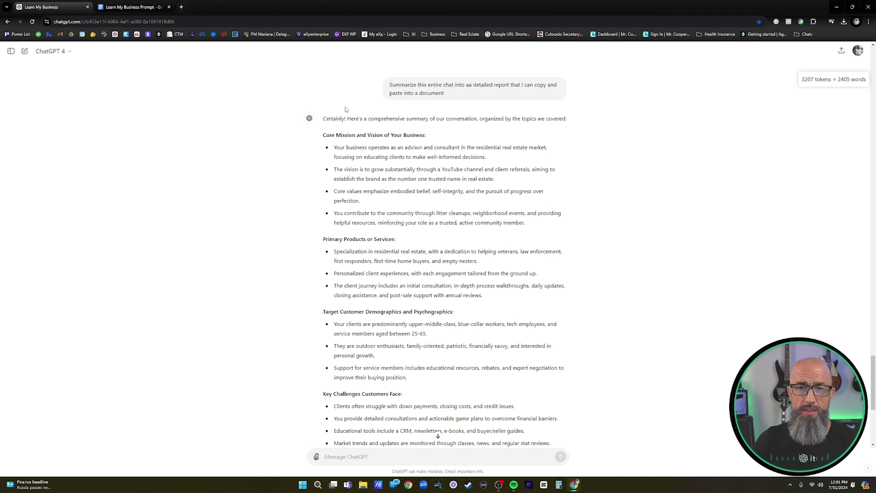
scroll(358, 235, "up", 11)
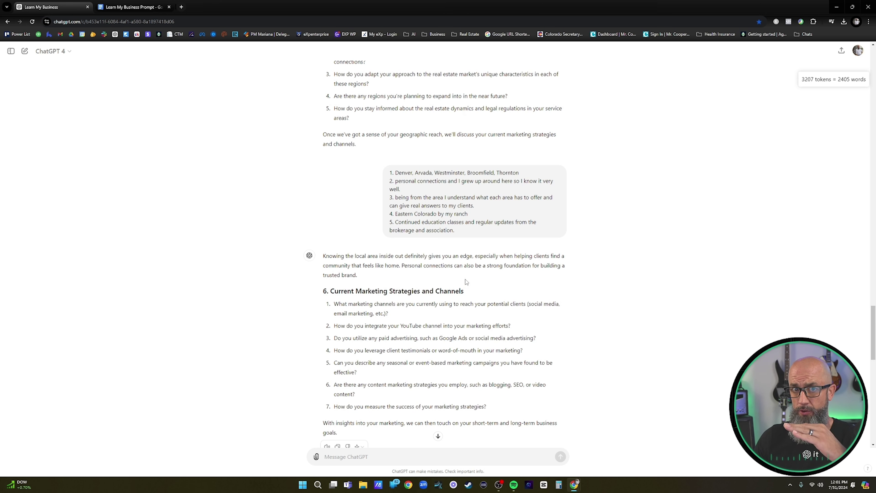
scroll(472, 289, "down", 6)
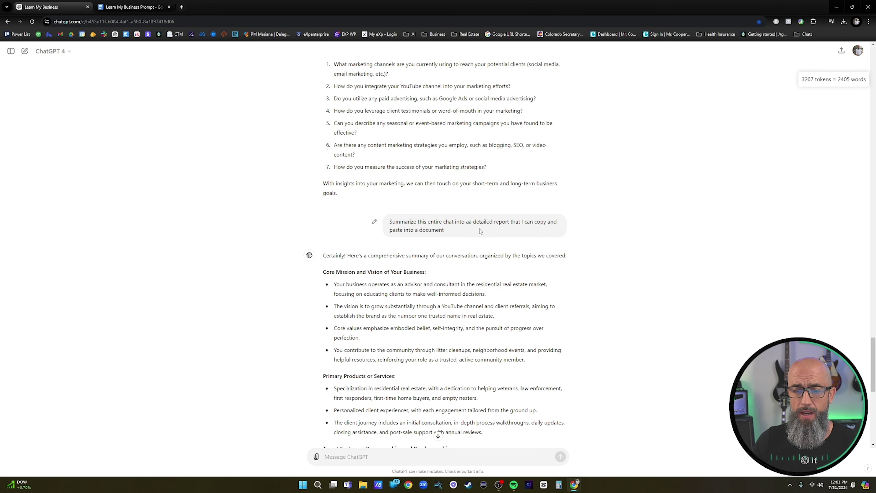
scroll(445, 240, "down", 5)
scroll(445, 239, "up", 1)
scroll(445, 239, "down", 7)
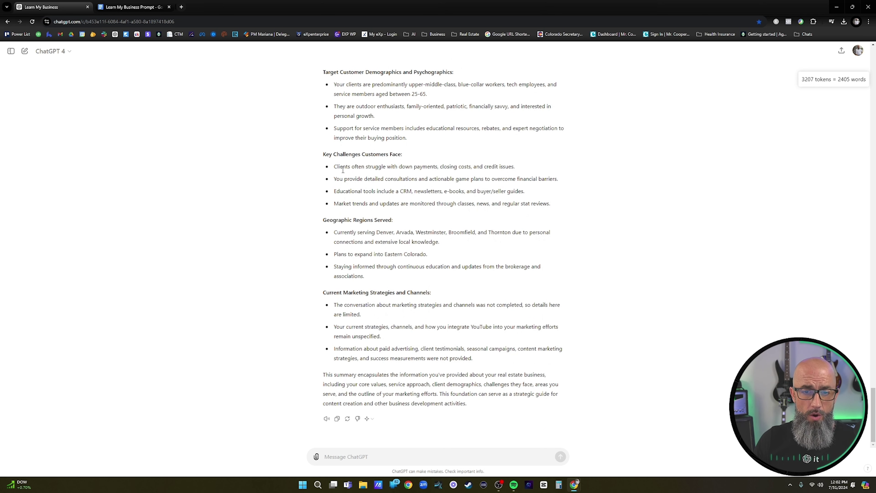
Start a new chat and attach the file "My Business Explained (1).pdf" from the computer.
left_click(12, 52)
left_click(12, 52)
left_click(25, 51)
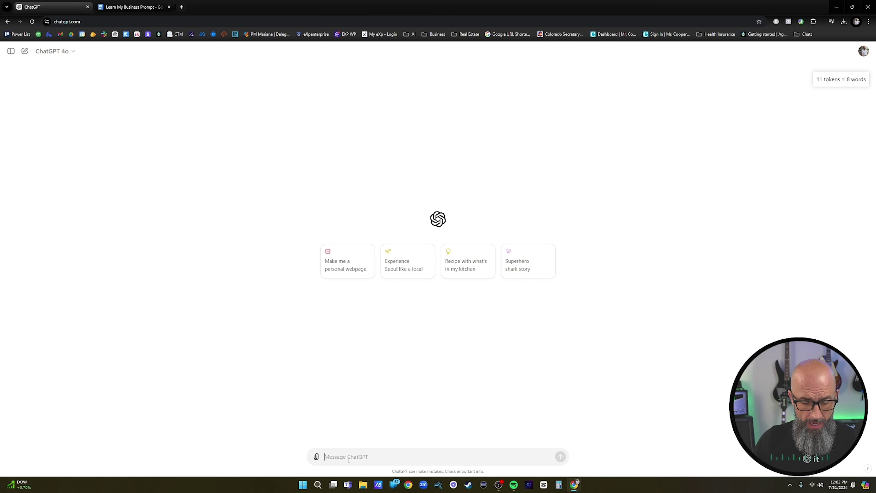
left_click(316, 457)
left_click(333, 439)
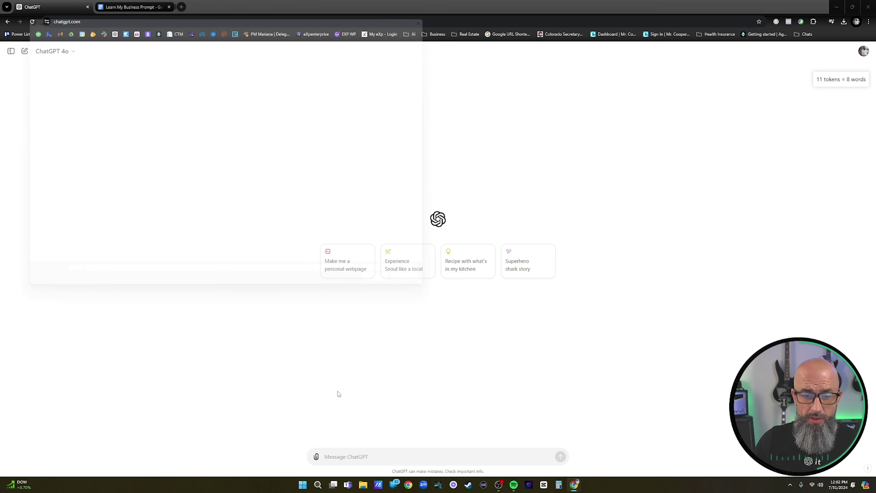
double_click(104, 166)
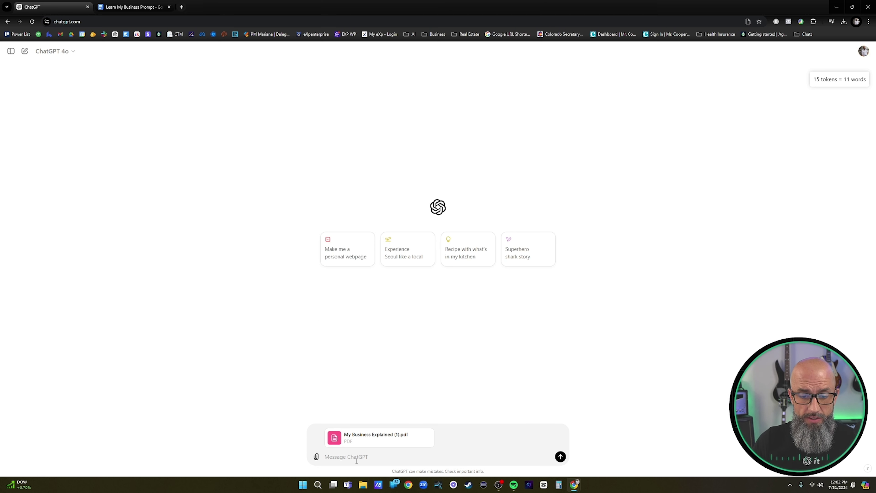
Begin the message accompanying the PDF with "Please help me create a blog for my website.".
type("Please")
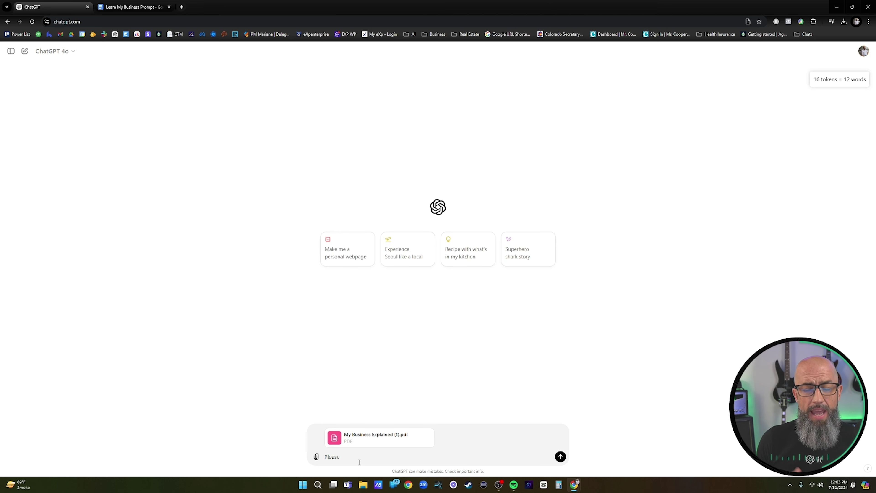
type("create")
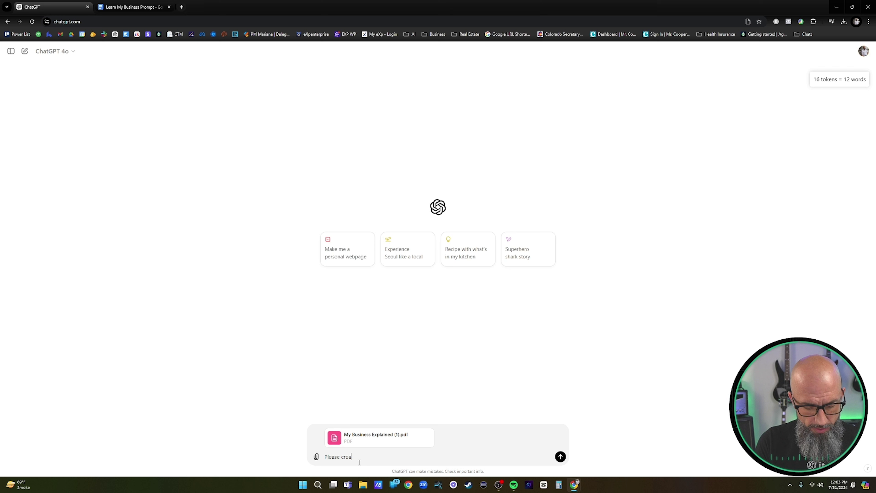
key("BackSpace")
key("BackSpace")
key("BackSpace")
key("BackSpace")
type("help me c")
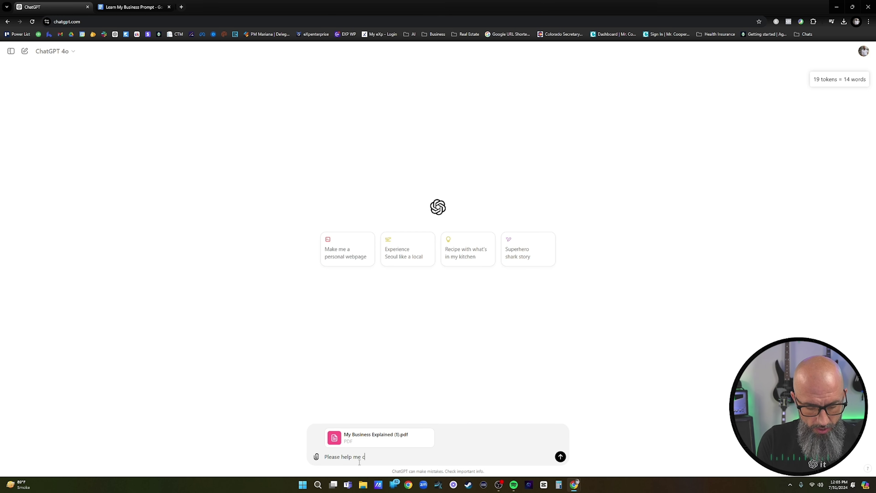
type("reate a blog for my website")
key("BackSpace")
type(".")
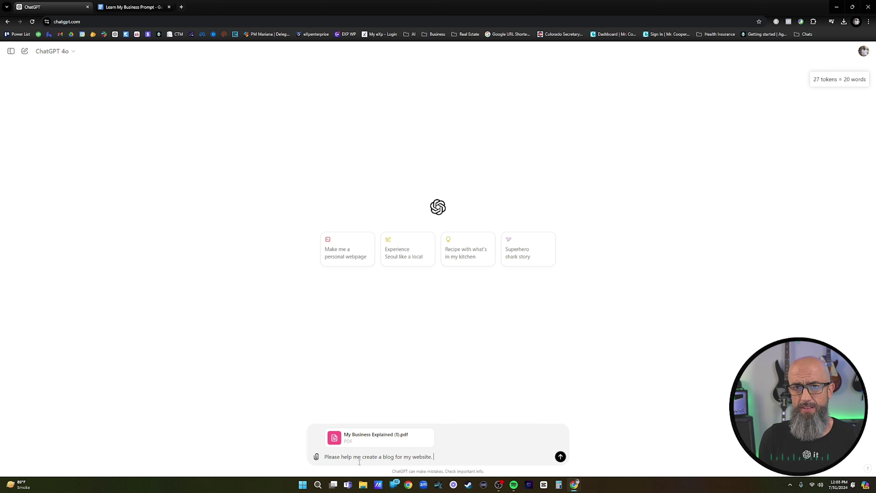
Continue the message with "please give me 5 blog ideas that includes a clickbait style style title and".
type(" p")
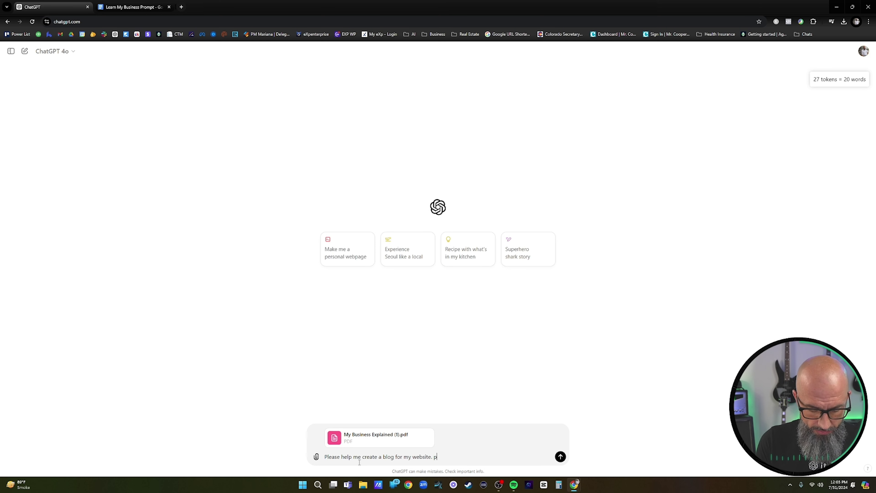
type("lease give me ")
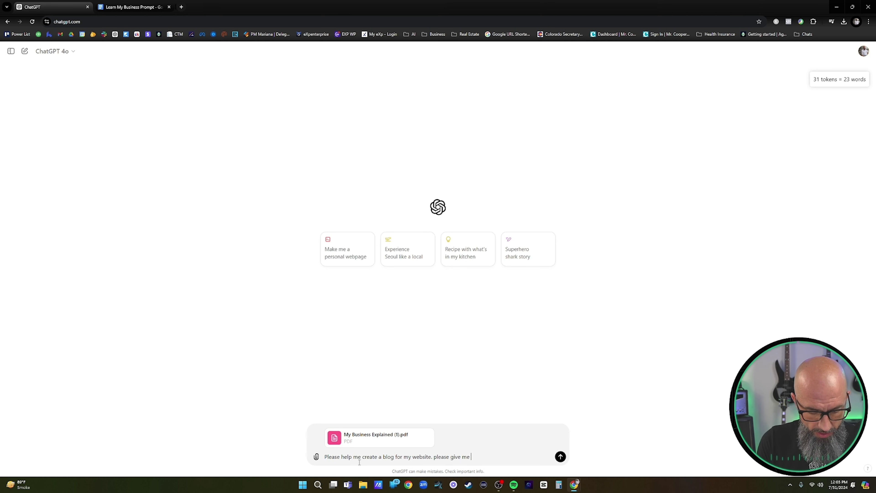
type("5 blog ")
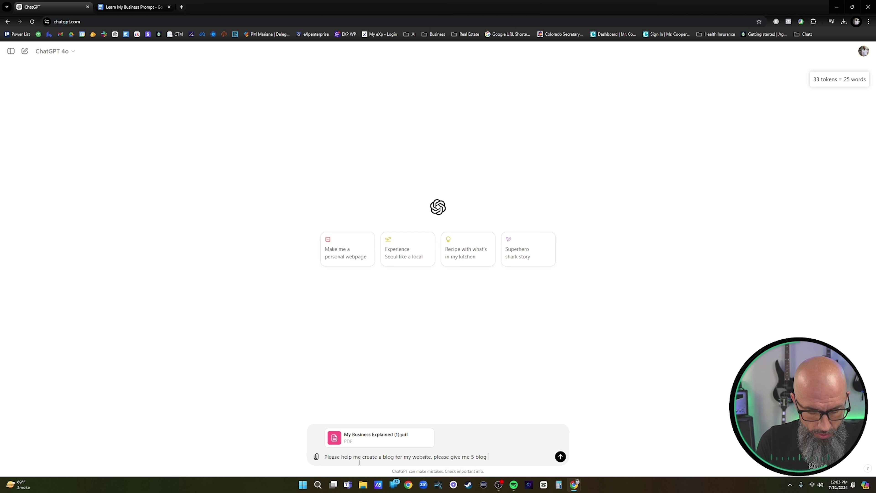
type("ideas that")
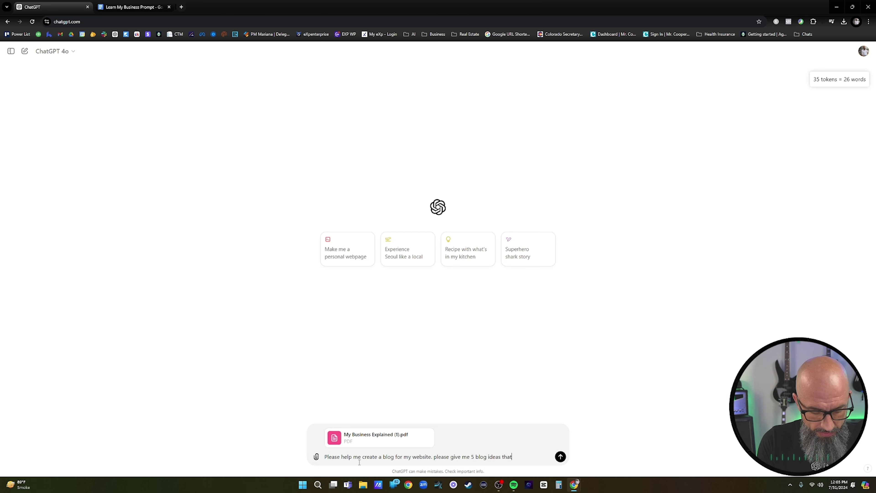
type(" includes ")
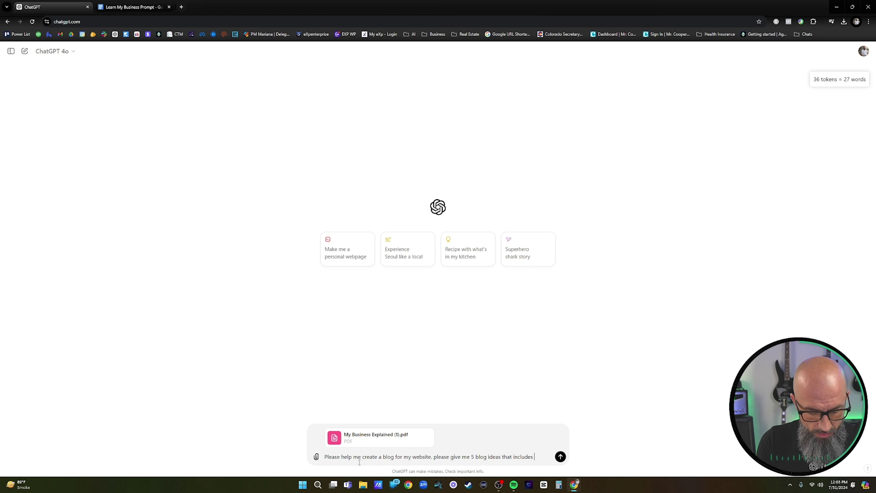
type("a clickb")
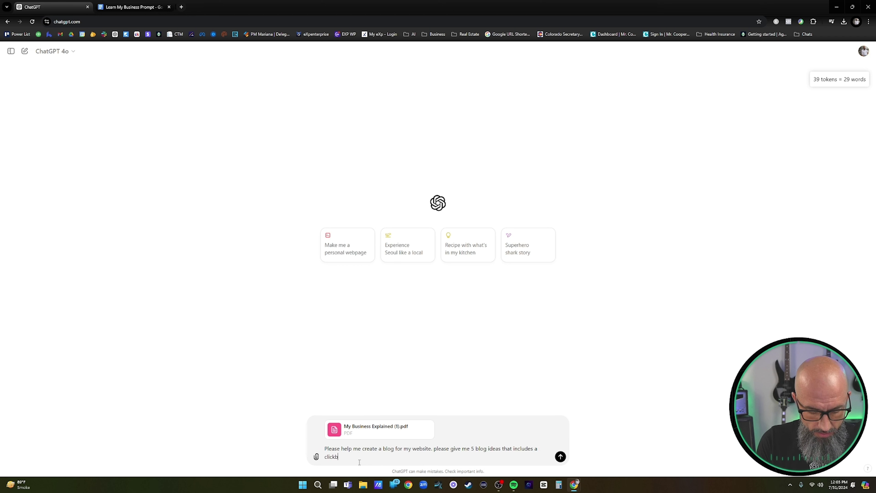
type("ait style style title and ")
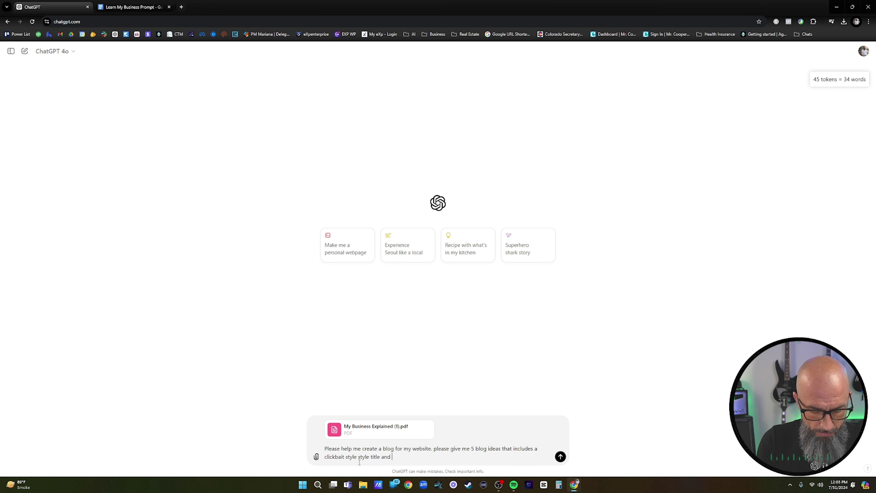
Finish the message with "brief description of the blog content.", correcting the misspelled "breif", and send it.
type("breif de")
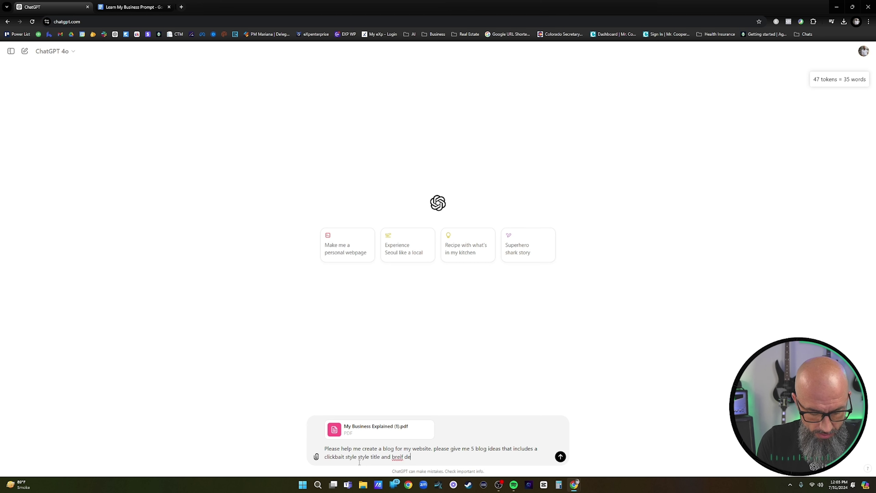
type("scription ")
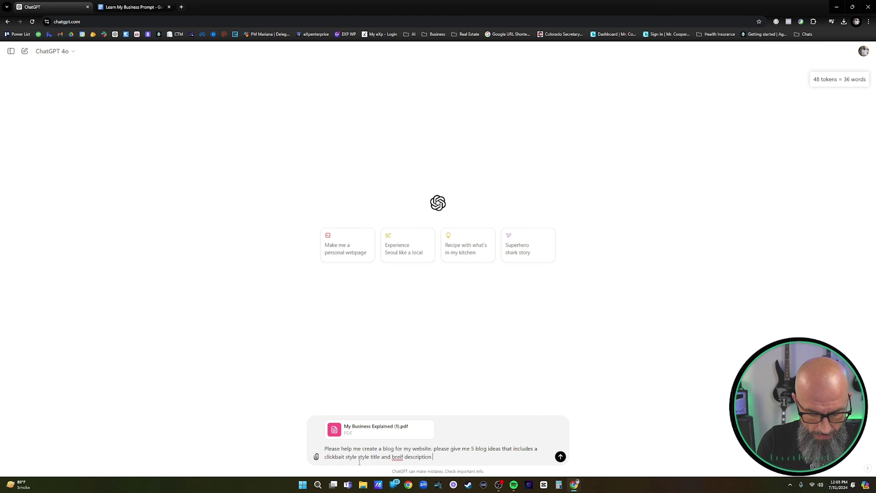
type("of the bolog co")
type("ntent.")
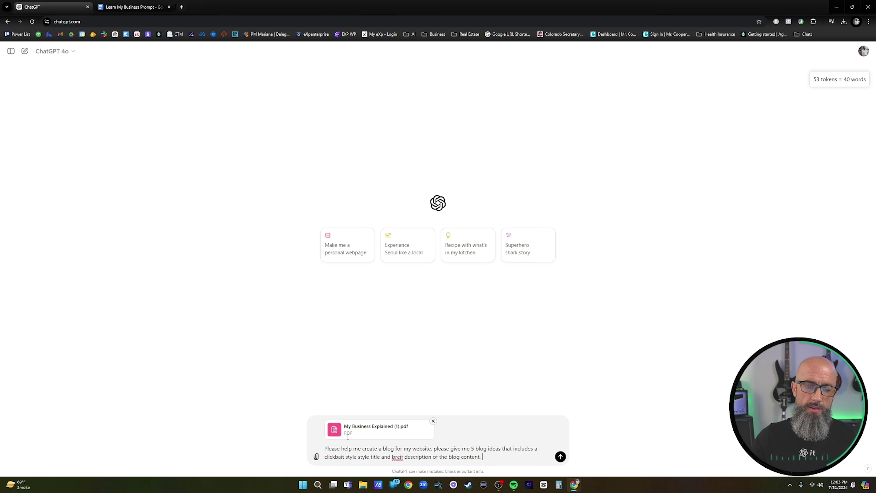
right_click(398, 457)
left_click(434, 302)
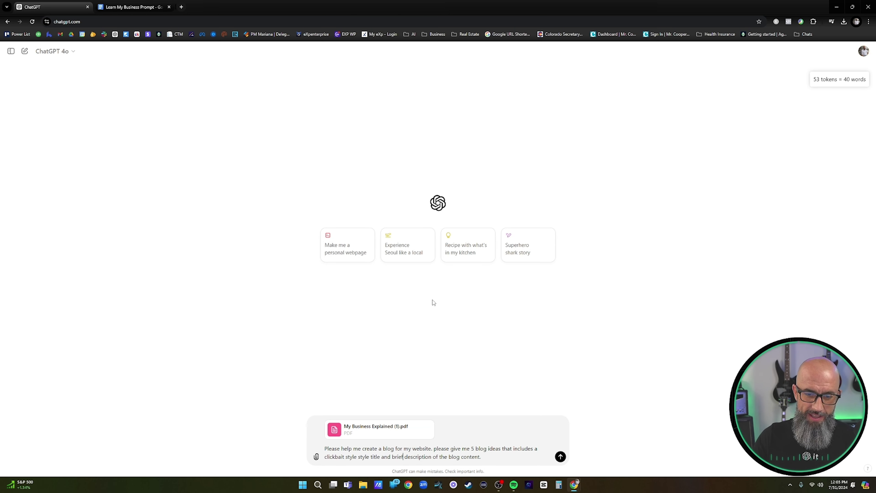
key("Return")
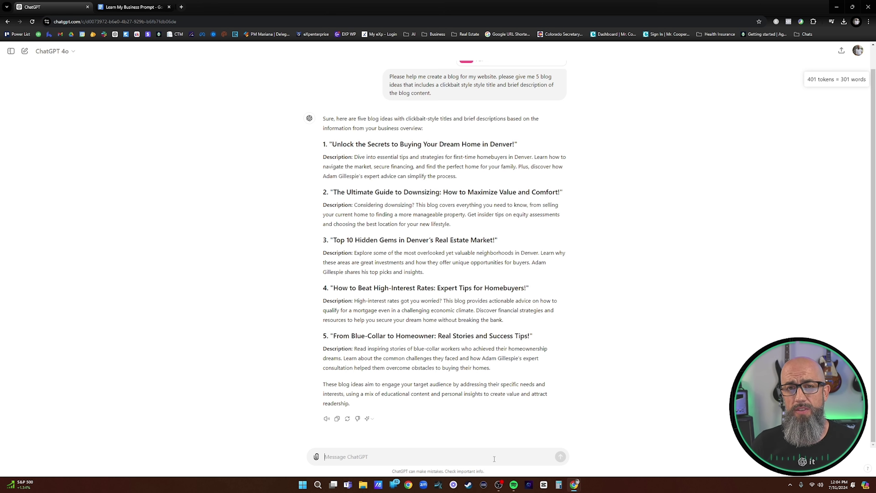
Review the attached PDF and the five blog ideas in the reply, highlighting the prompt text that requested them.
scroll(470, 312, "up", 1)
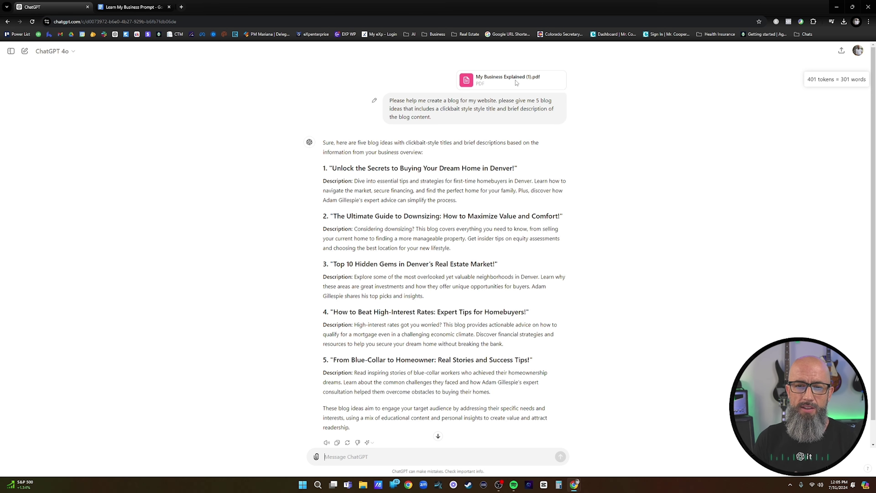
left_click_drag(433, 117, 391, 99)
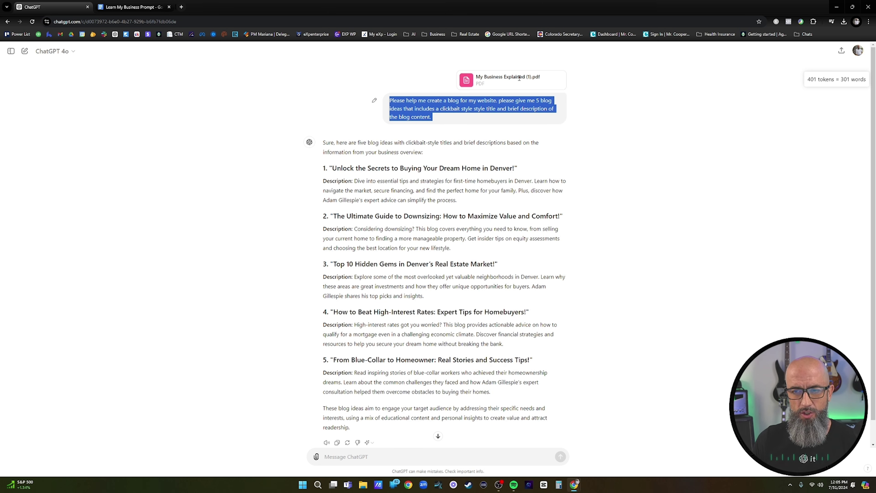
scroll(509, 258, "down", 1)
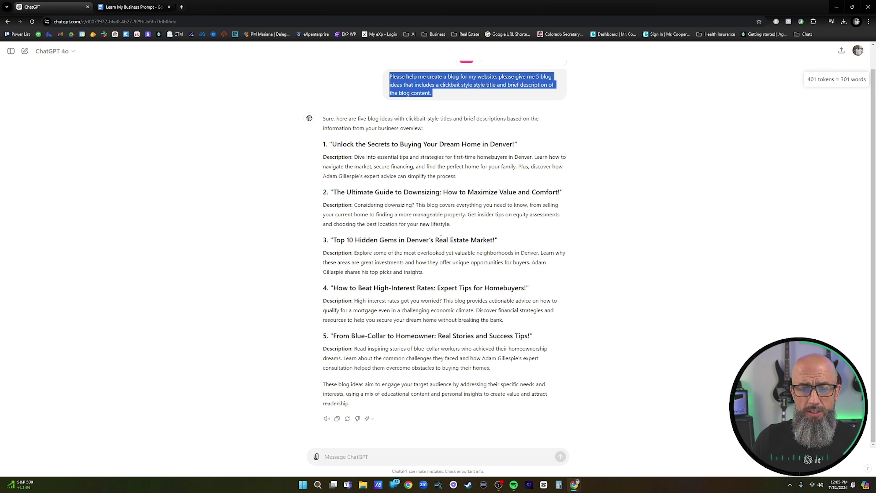
Highlight the second blog idea, the guide to downsizing, and send "2" to have that blog written.
left_click_drag(451, 225, 323, 192)
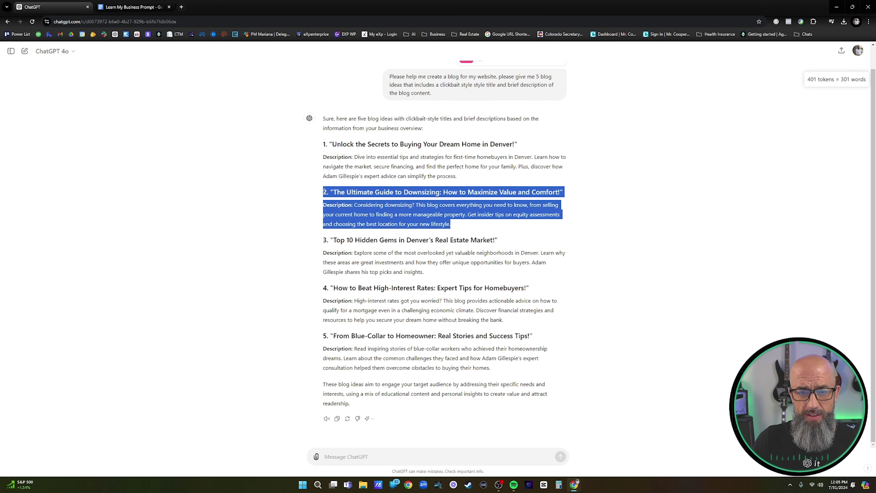
left_click(346, 456)
type("2")
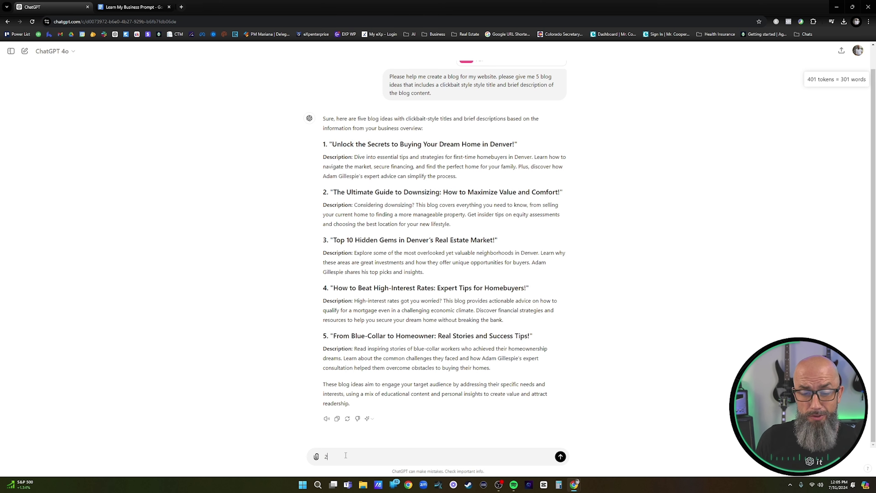
key("Return")
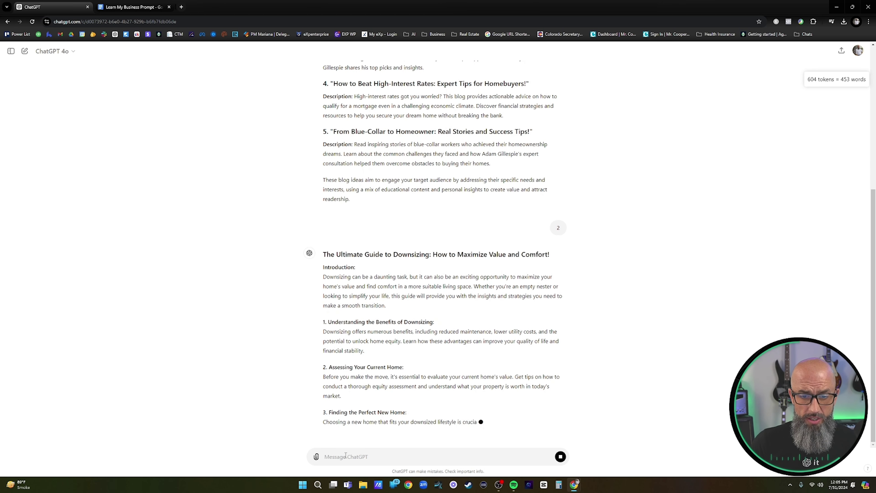
Read through the downsizing draft and send "Please format this like a typical real estate blog", correcting the misspelled "typicall".
scroll(422, 398, "up", 1)
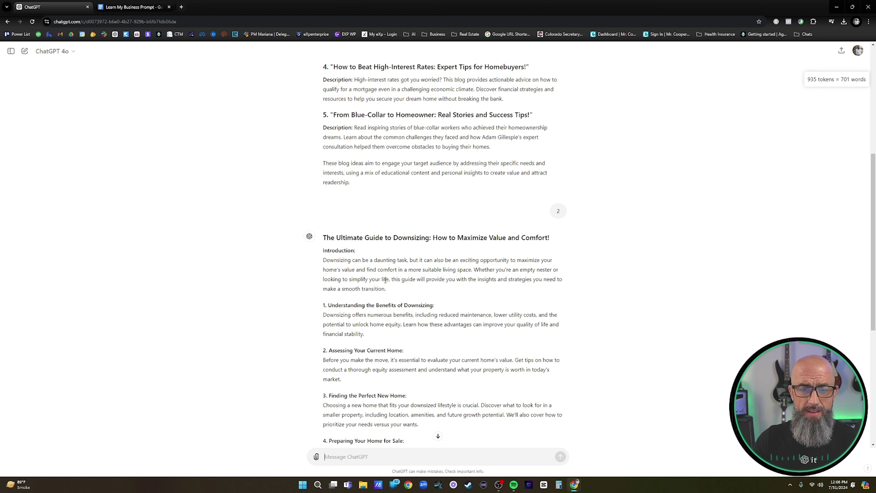
scroll(417, 267, "down", 7)
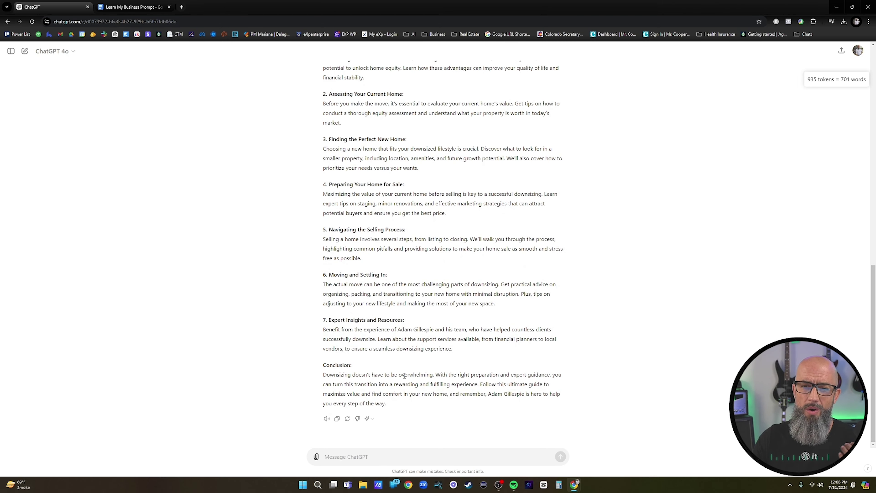
scroll(469, 341, "up", 7)
scroll(470, 344, "down", 6)
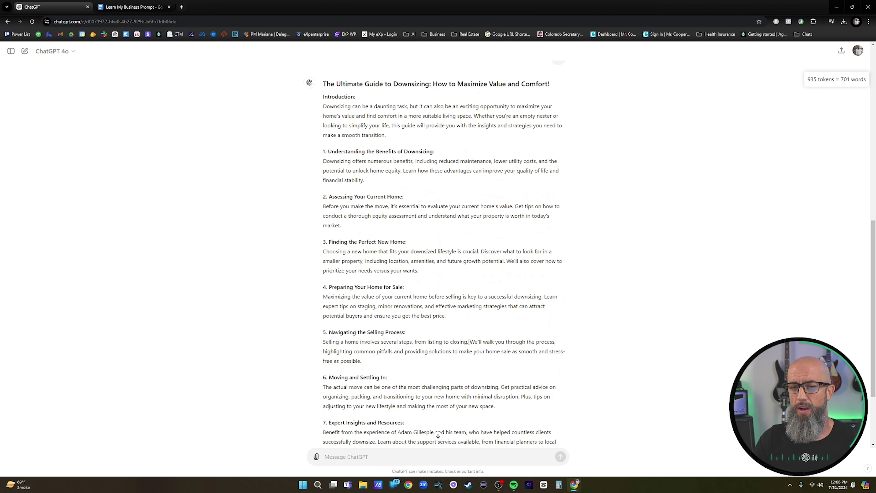
scroll(470, 345, "down", 1)
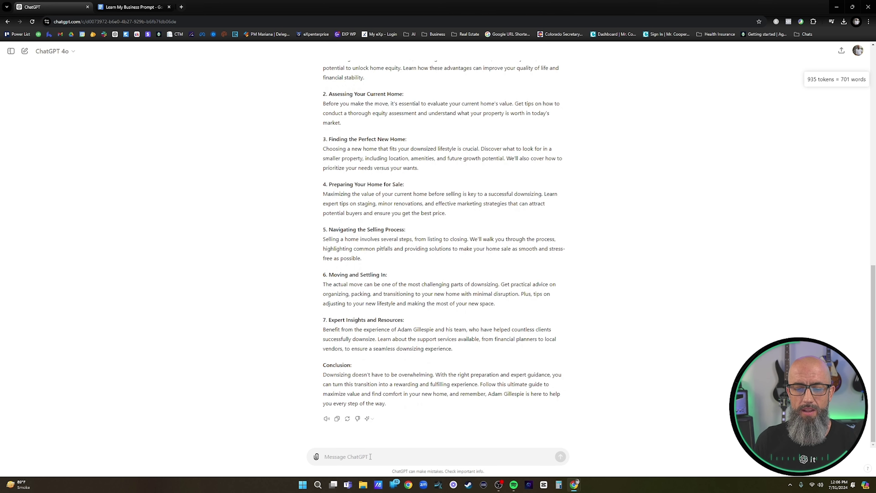
type("Please fo")
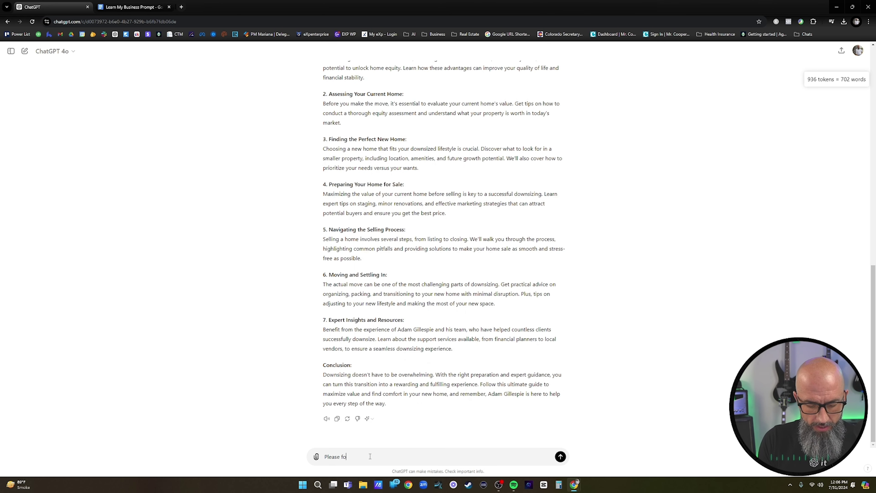
type("rmat this lik")
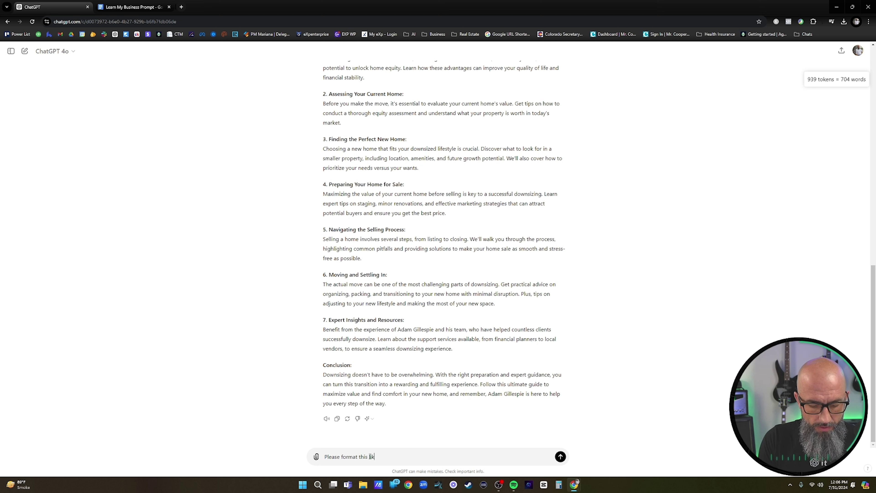
type("e a typic")
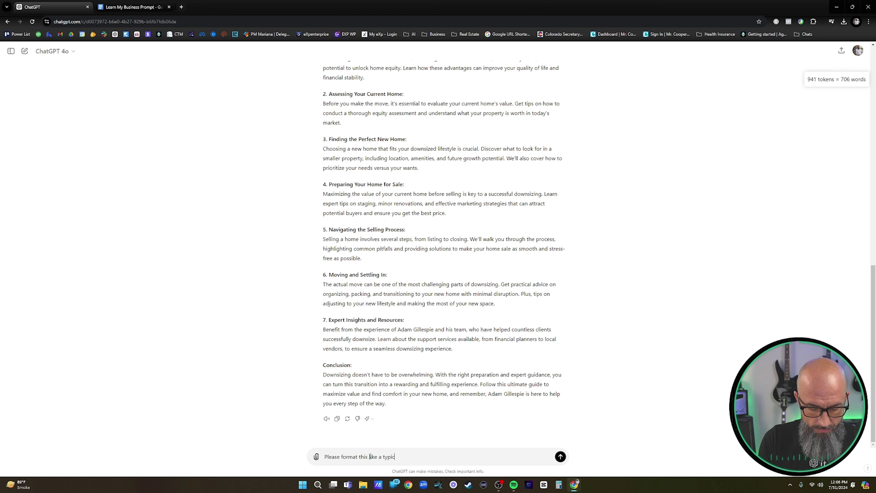
type("all real estate ")
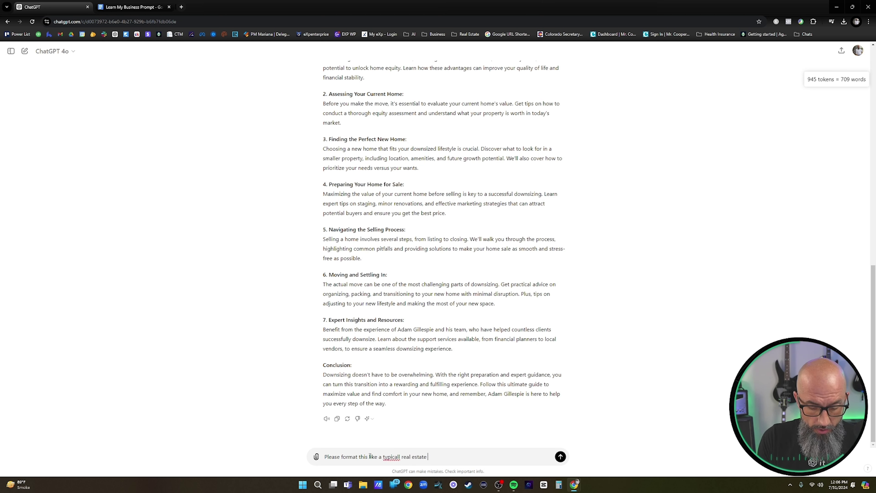
type("blog")
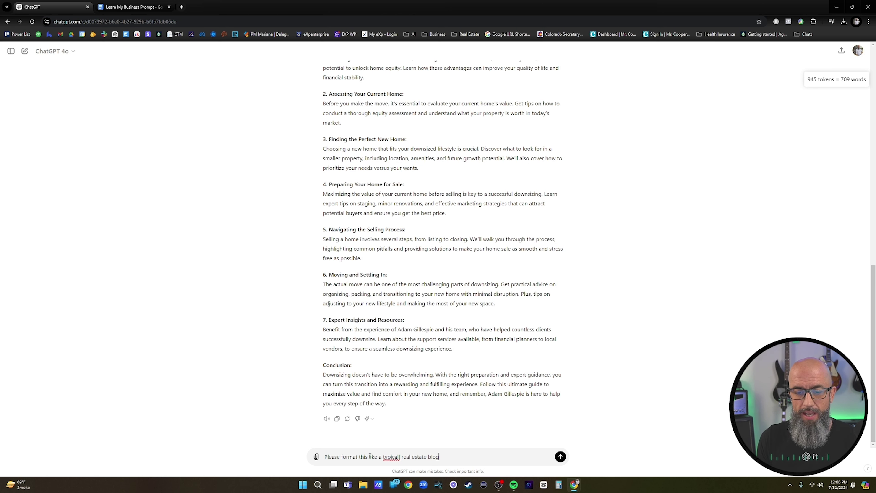
right_click(390, 457)
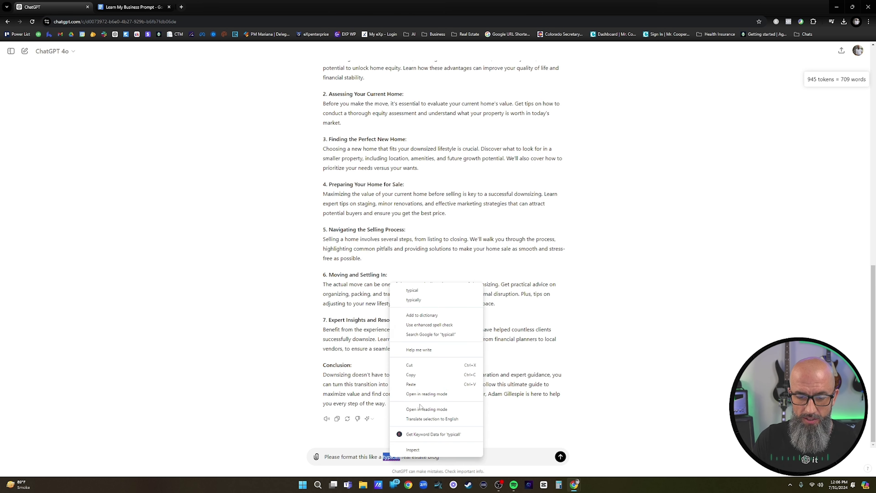
left_click(404, 291)
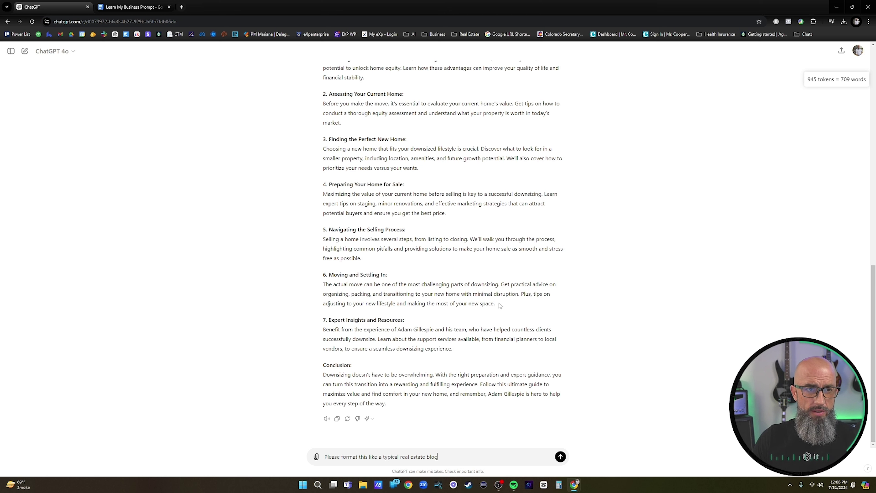
left_click(561, 458)
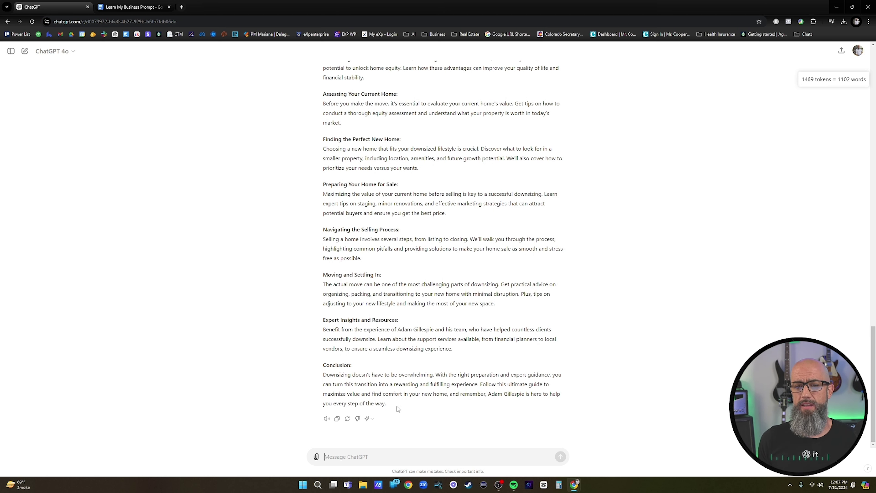
Check the reformatted blog and begin a follow-up message with "please expand on the blog and make it longer and more in depth.".
scroll(414, 363, "up", 5)
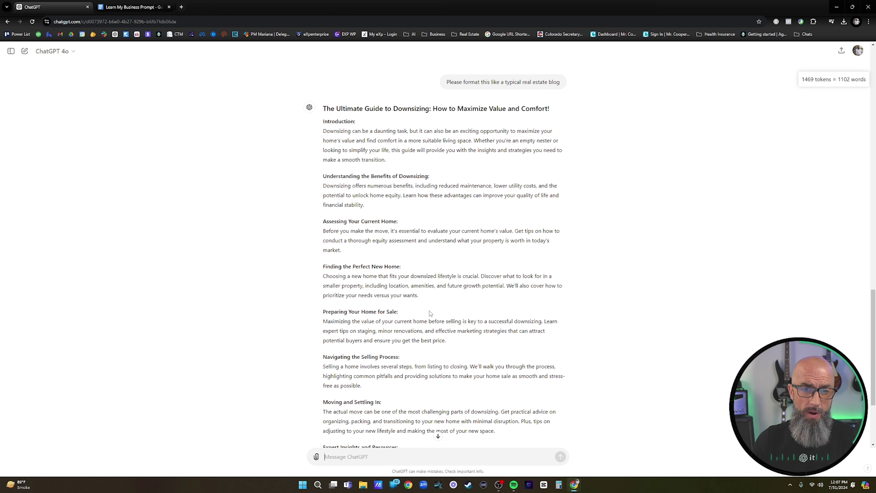
scroll(461, 326, "down", 1)
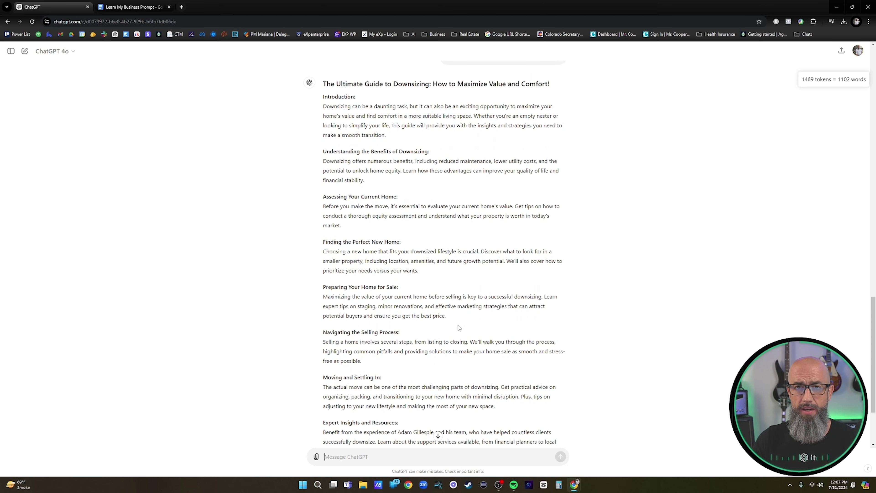
scroll(460, 319, "down", 1)
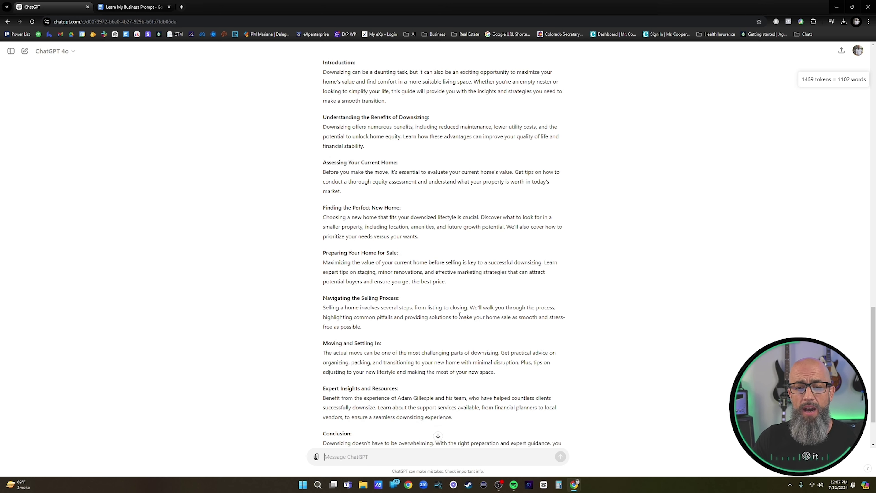
scroll(458, 317, "down", 2)
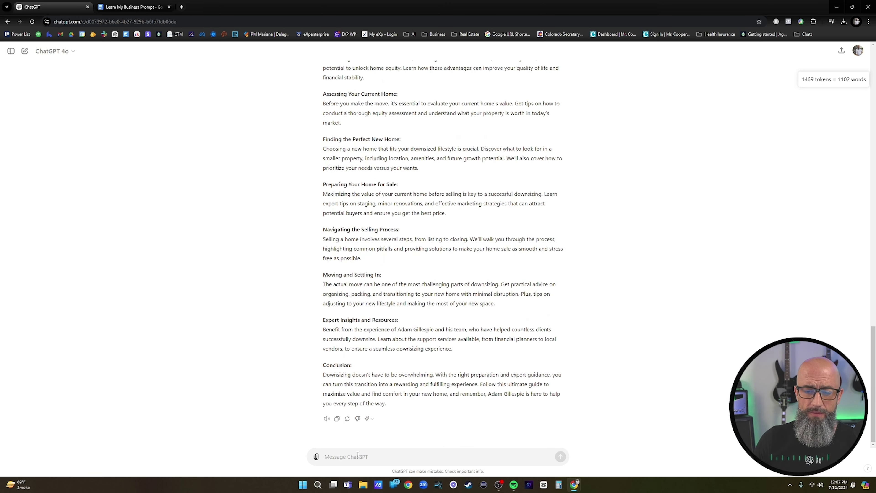
type("e")
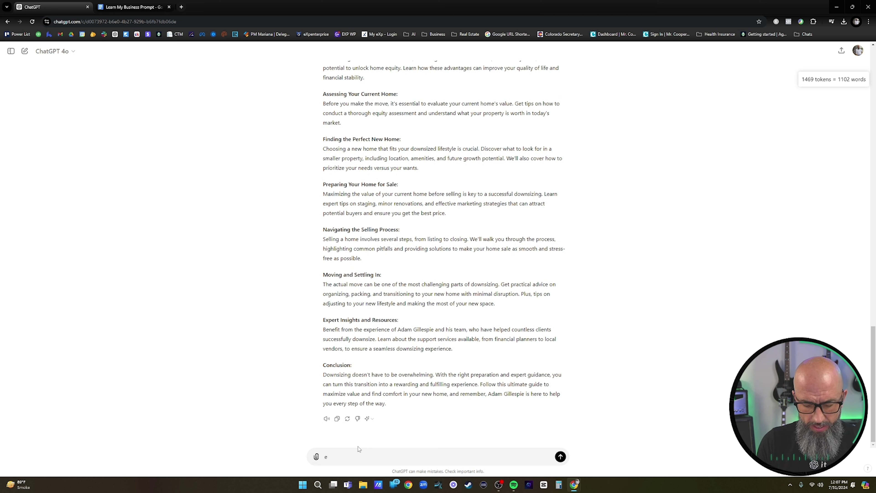
key("BackSpace")
type("please expand on the bl")
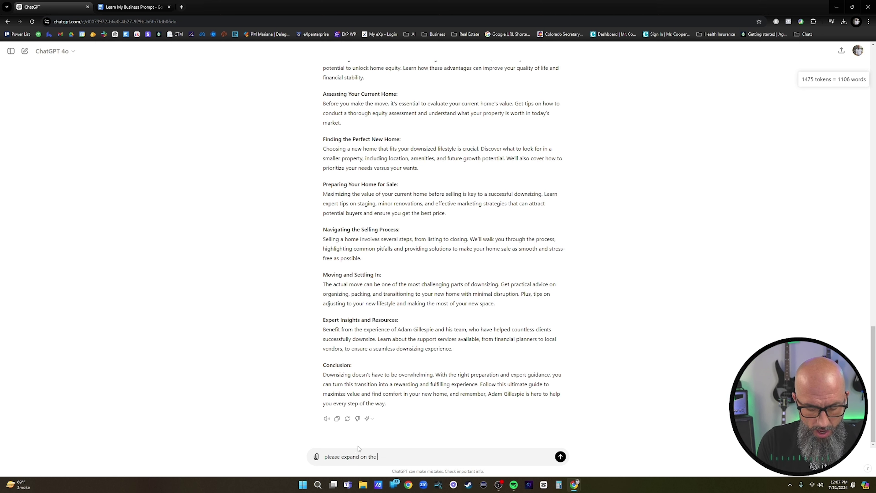
type("og and")
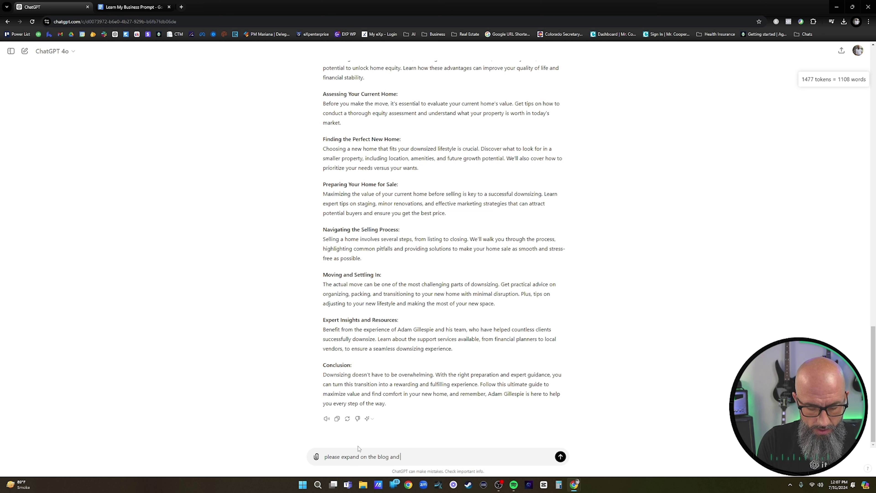
type(" make it longer and mo")
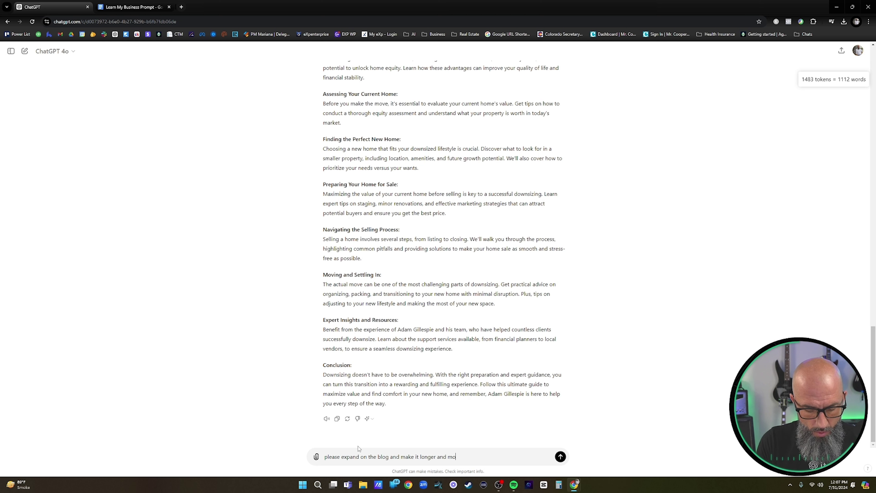
type("re in depth.")
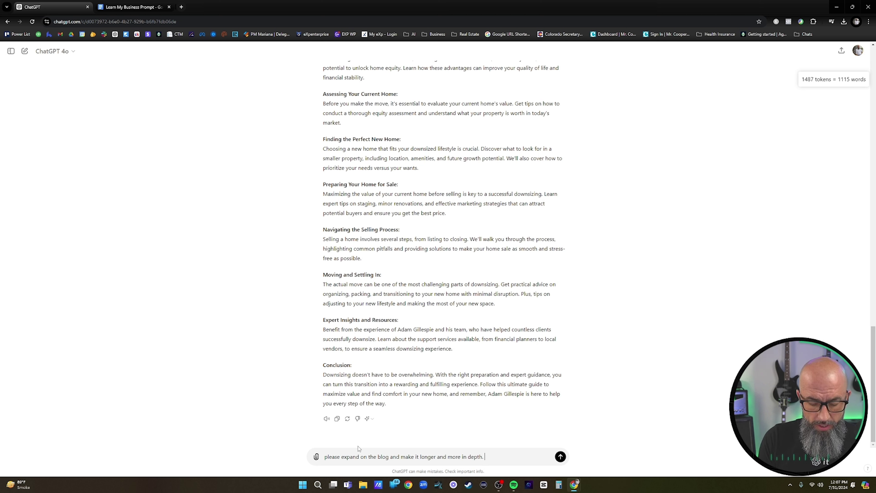
Finish the message with "make sure to keep geared for beginners and easy to understand" and send it.
type(" make")
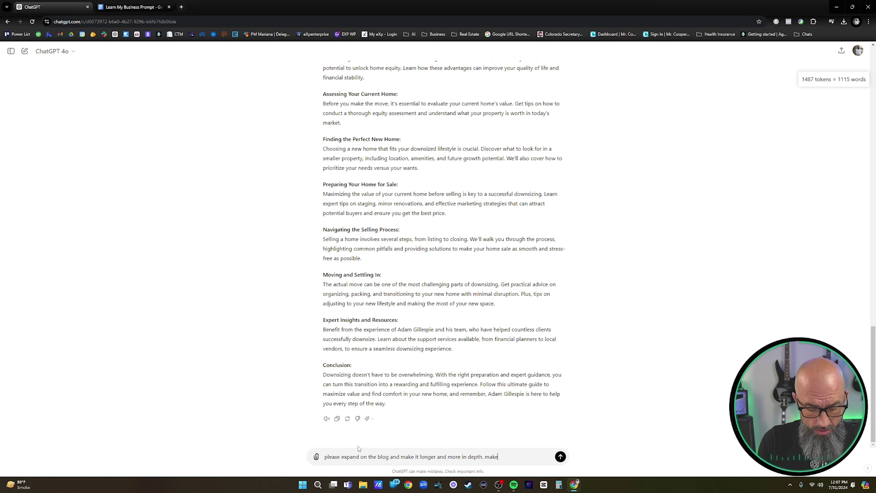
type(" sure to keep ")
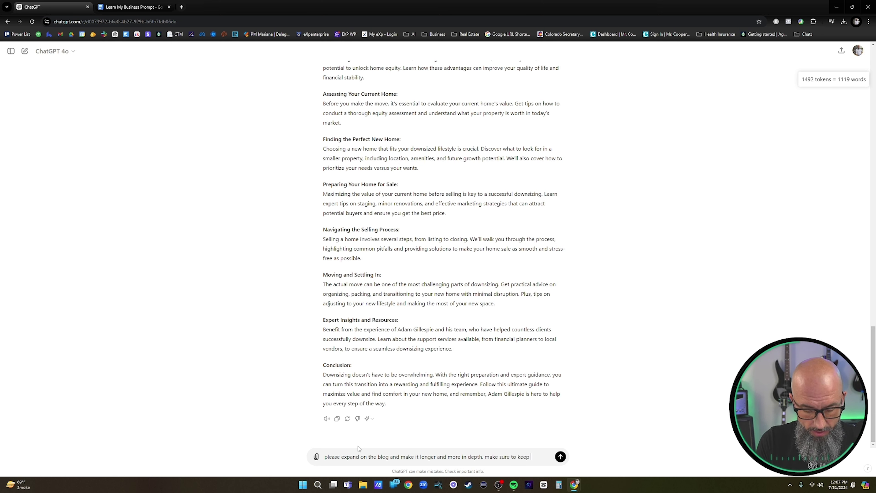
type("geared for be")
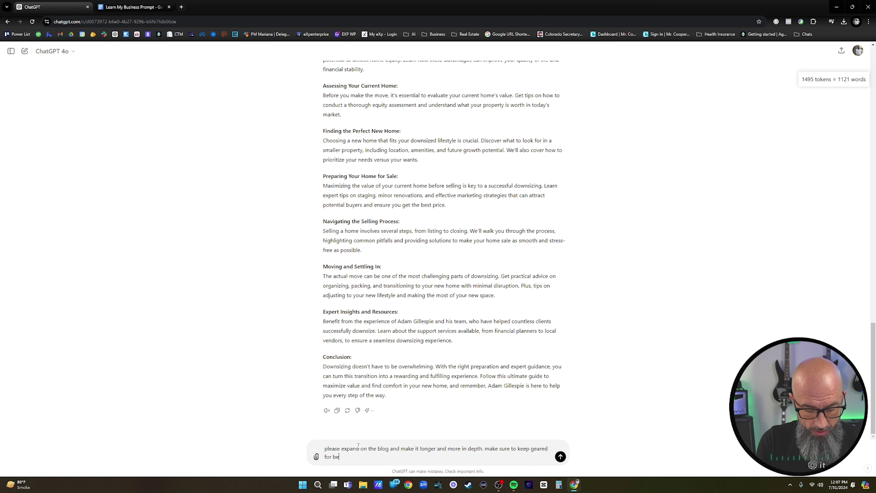
type("ginners ")
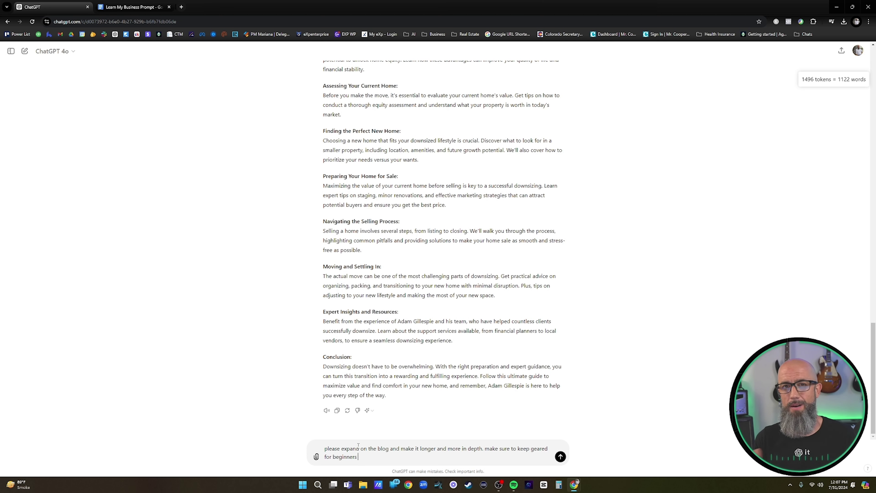
type("and easy to ")
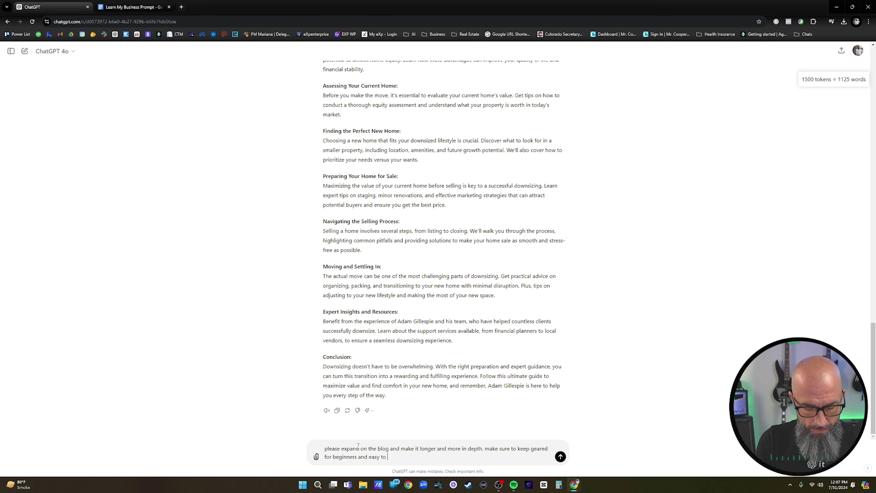
type("understand")
key("Return")
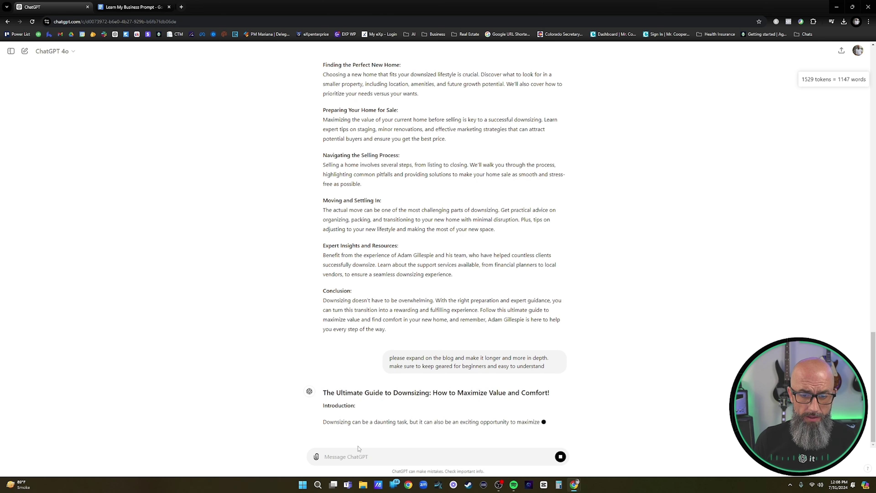
Read through the expanded downsizing blog, comparing it with the earlier version and checking each section from the introduction to the conclusion.
scroll(549, 218, "up", 9)
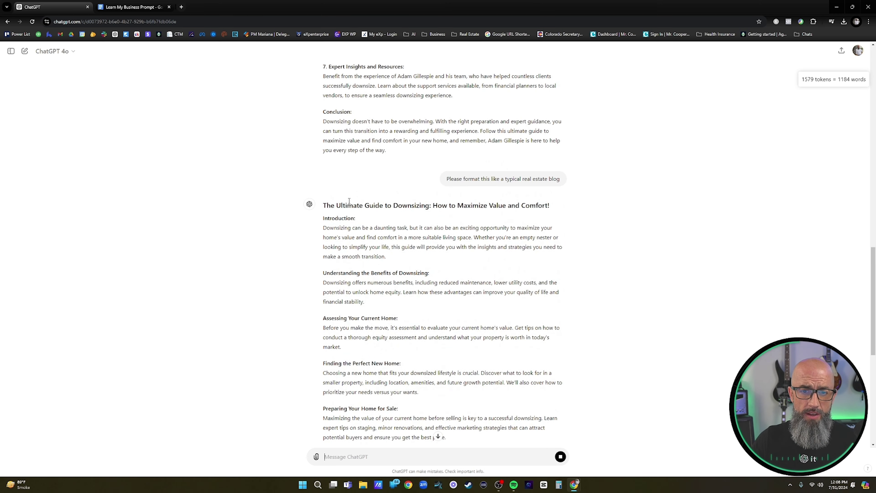
scroll(544, 217, "down", 10)
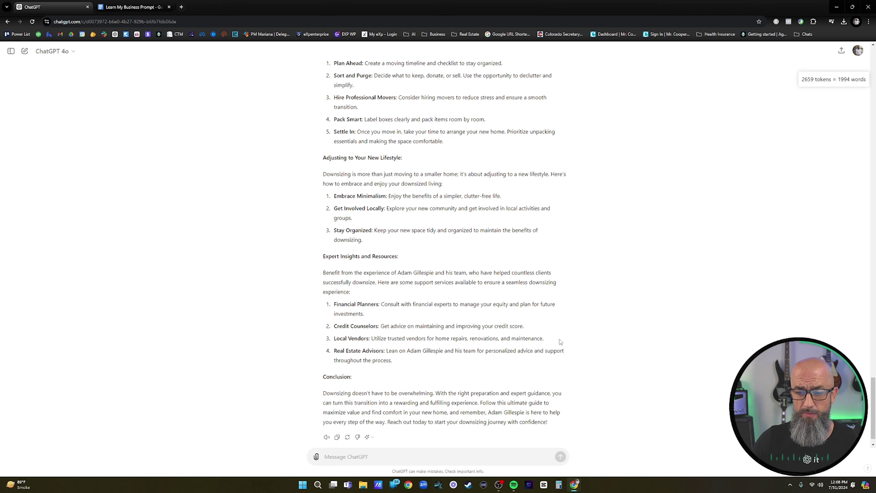
scroll(564, 344, "up", 20)
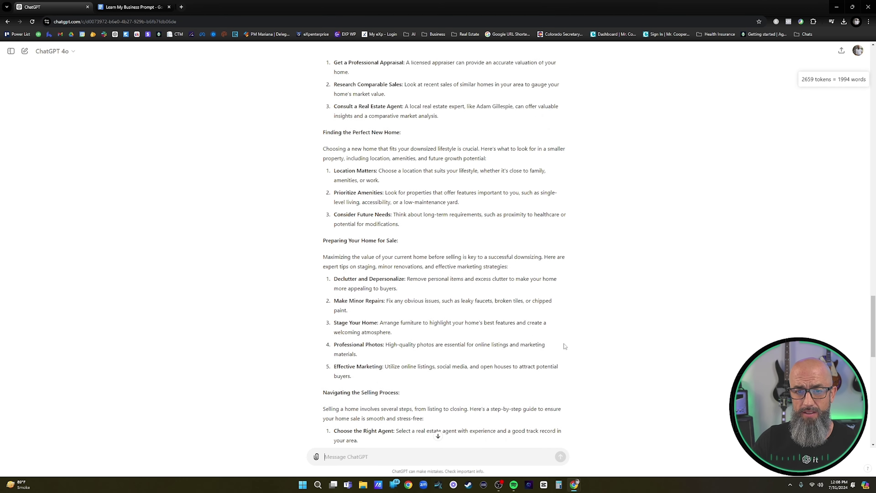
scroll(564, 344, "up", 5)
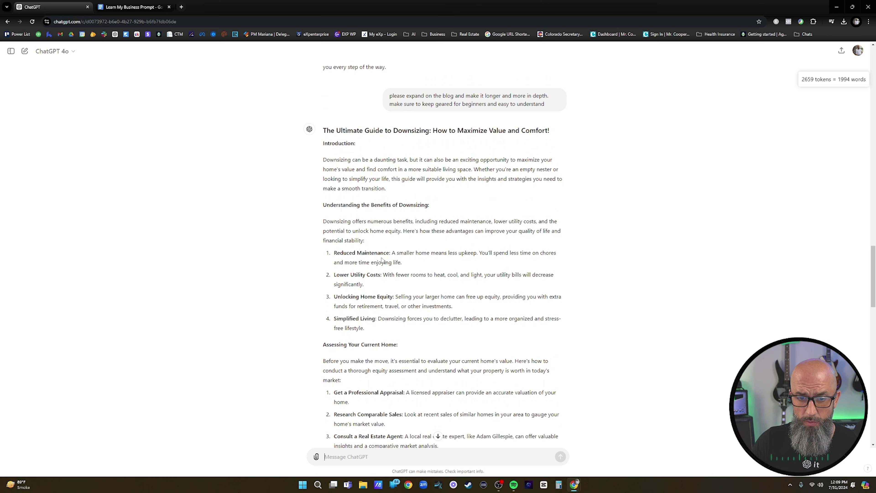
scroll(379, 298, "down", 1)
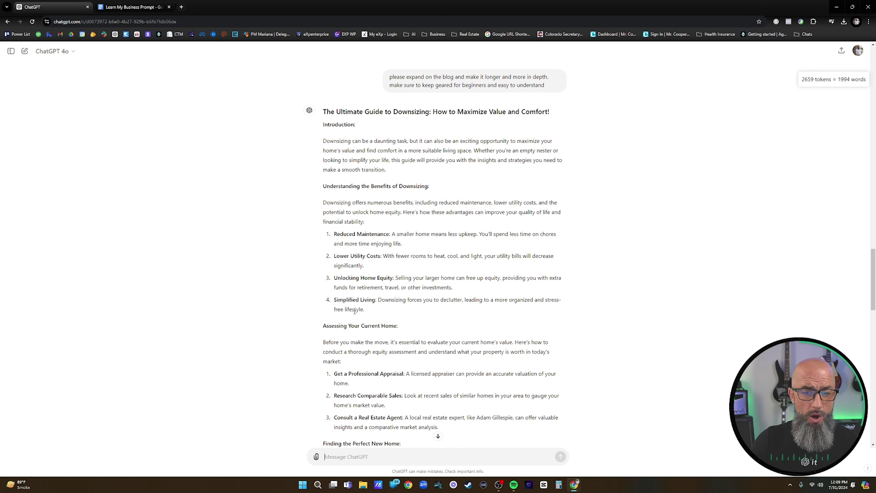
scroll(372, 297, "down", 1)
scroll(387, 285, "down", 1)
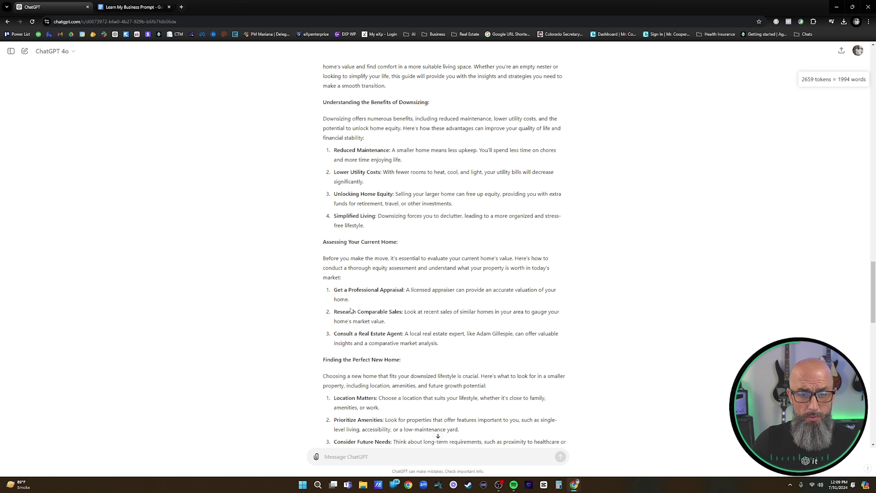
scroll(381, 311, "down", 2)
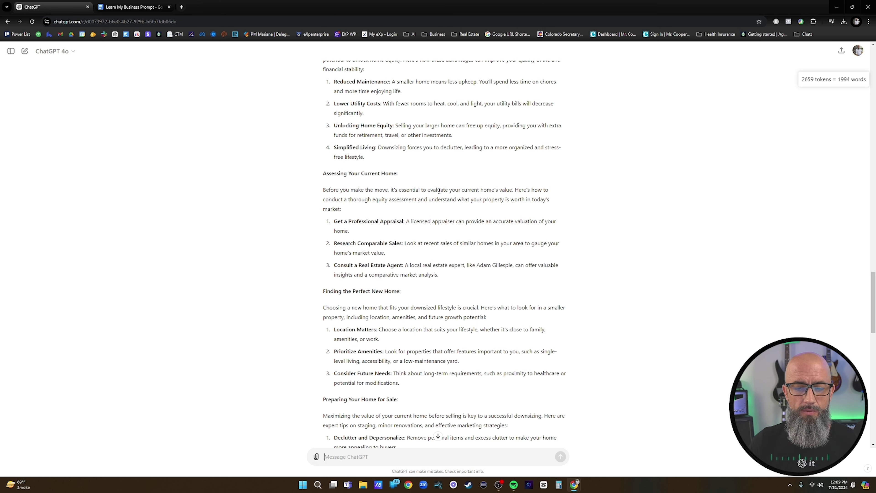
scroll(461, 214, "down", 10)
scroll(462, 226, "down", 10)
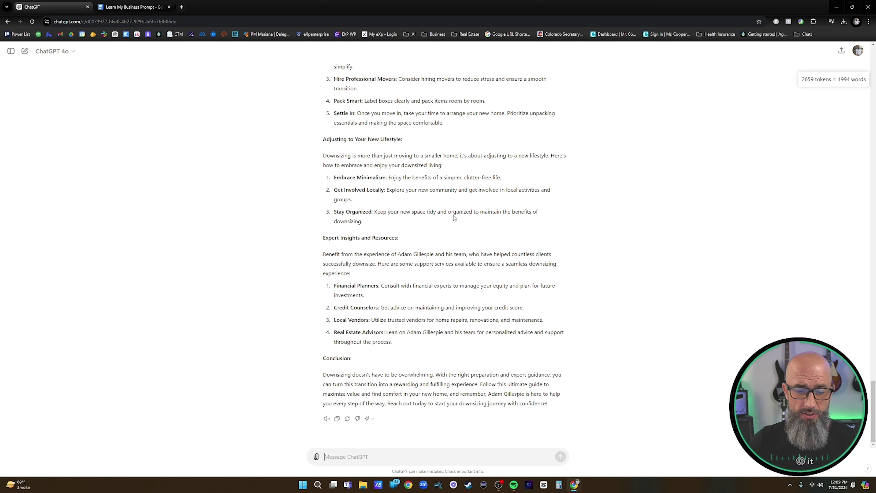
Mention the custom GPT named after the Realtor in the chat and send it "Rewrite this blog in my speaking style".
type("@")
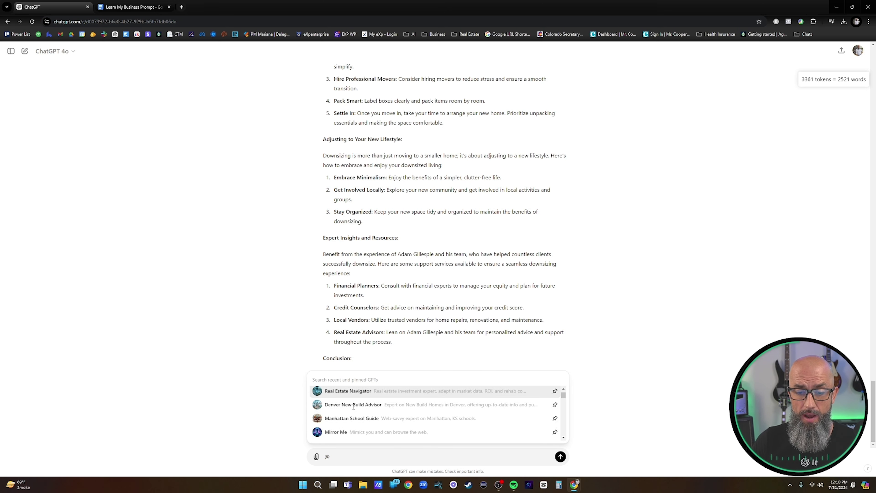
scroll(354, 406, "down", 3)
scroll(354, 407, "down", 5)
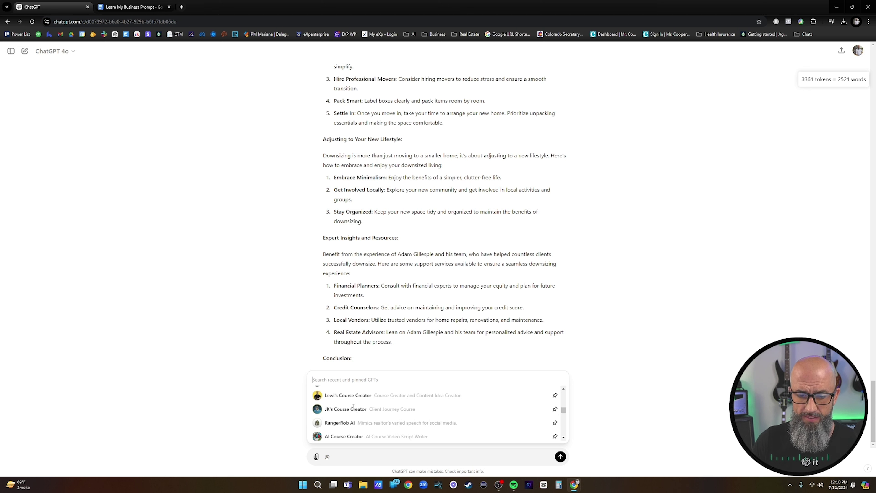
scroll(354, 407, "down", 4)
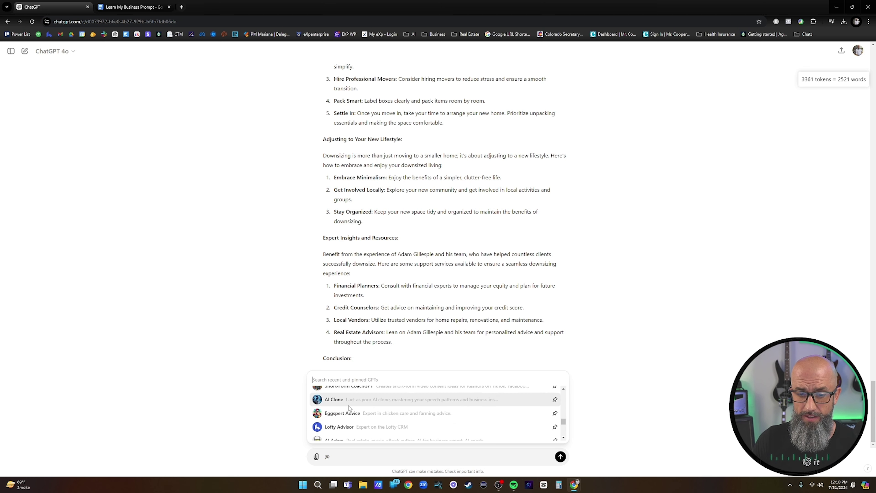
left_click(338, 412)
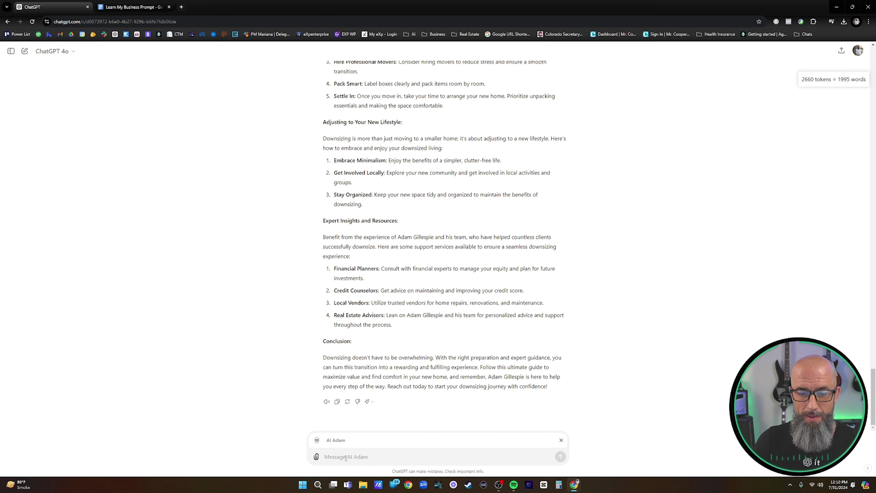
type("Rewrite this blog in my speaking style")
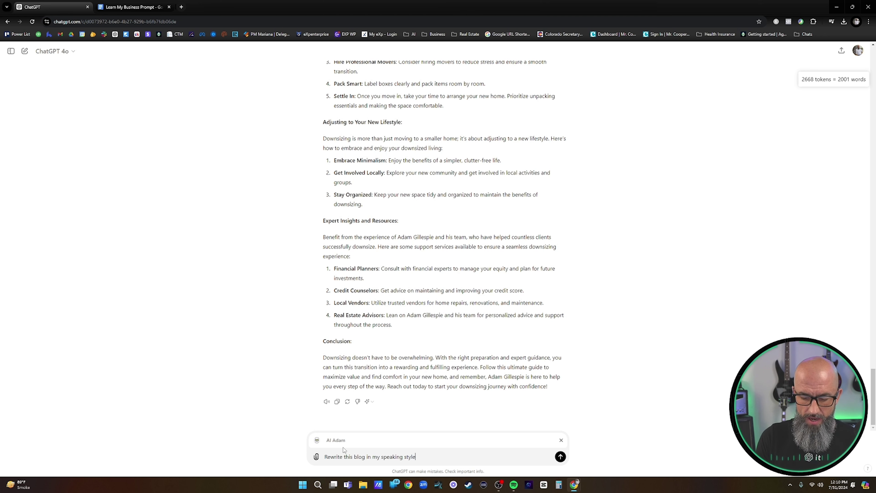
key("Return")
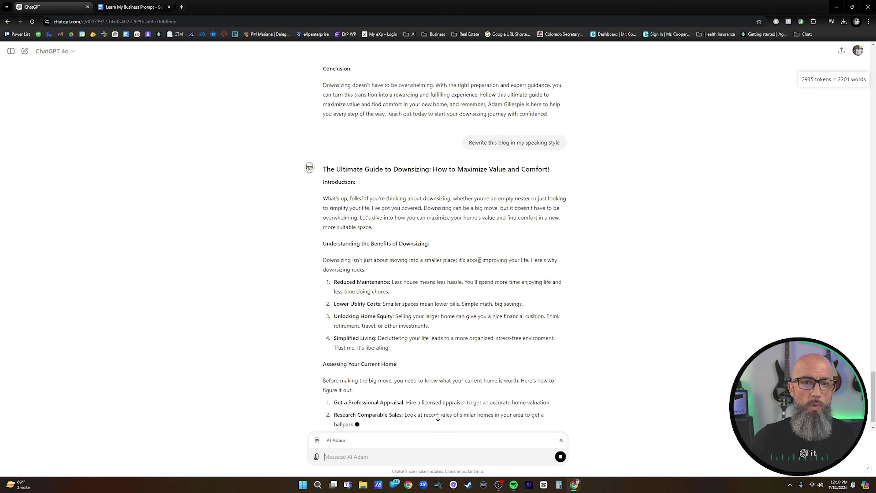
Review the blog rewritten in the Realtor's speaking style and compare its wording with the previous expanded version.
scroll(479, 260, "up", 3)
scroll(479, 260, "down", 3)
scroll(477, 260, "down", 1)
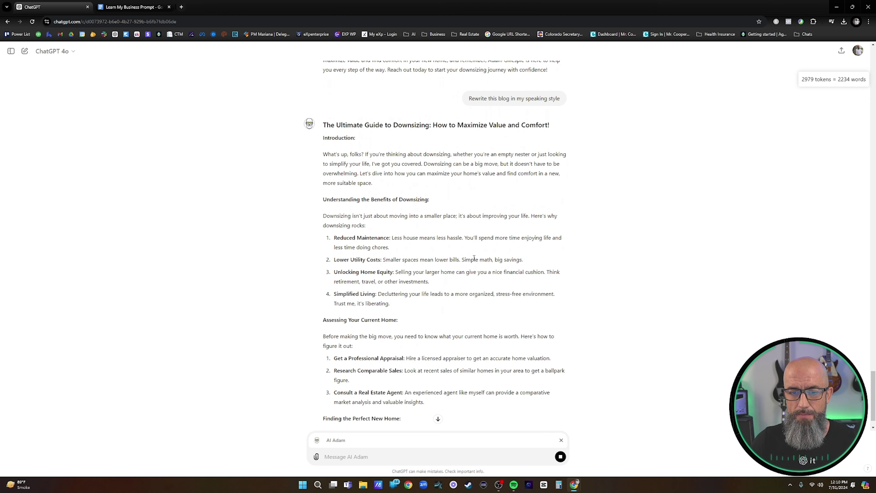
scroll(475, 259, "down", 1)
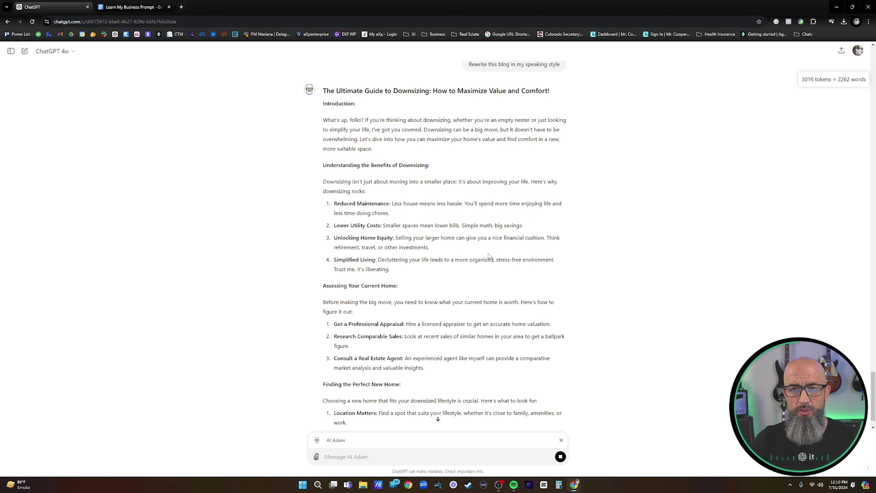
scroll(489, 256, "up", 1)
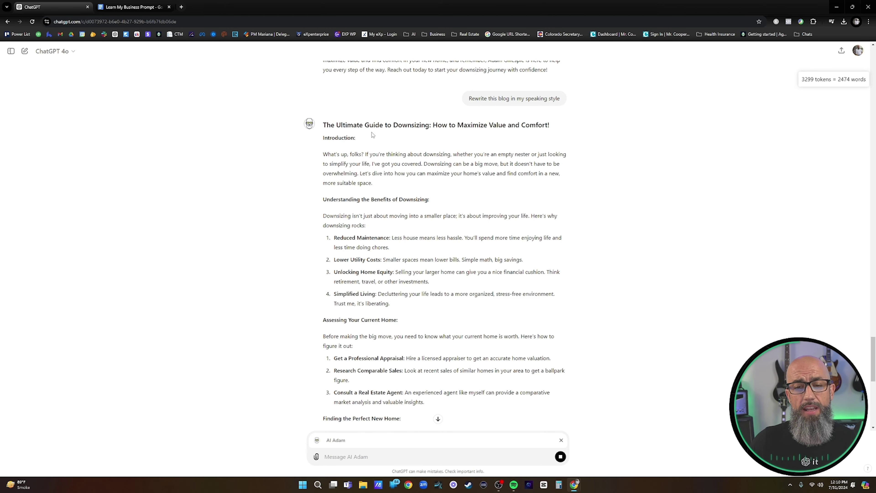
scroll(424, 182, "up", 10)
scroll(424, 182, "up", 15)
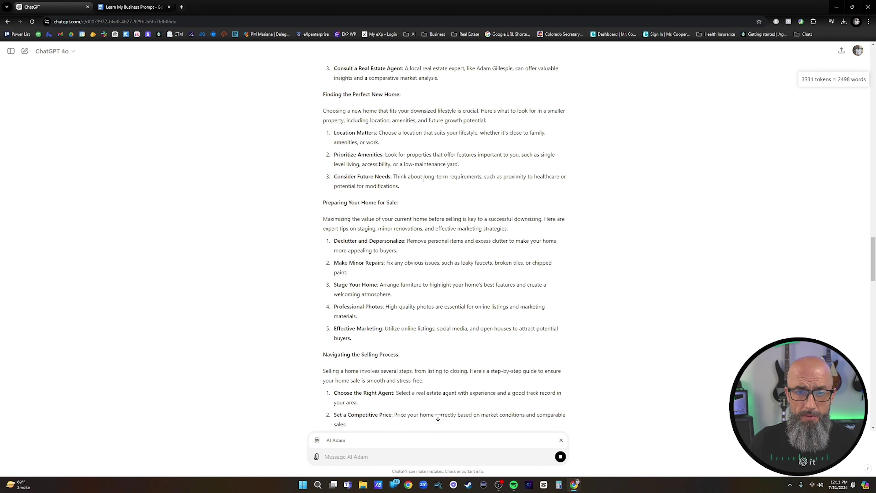
scroll(404, 182, "down", 20)
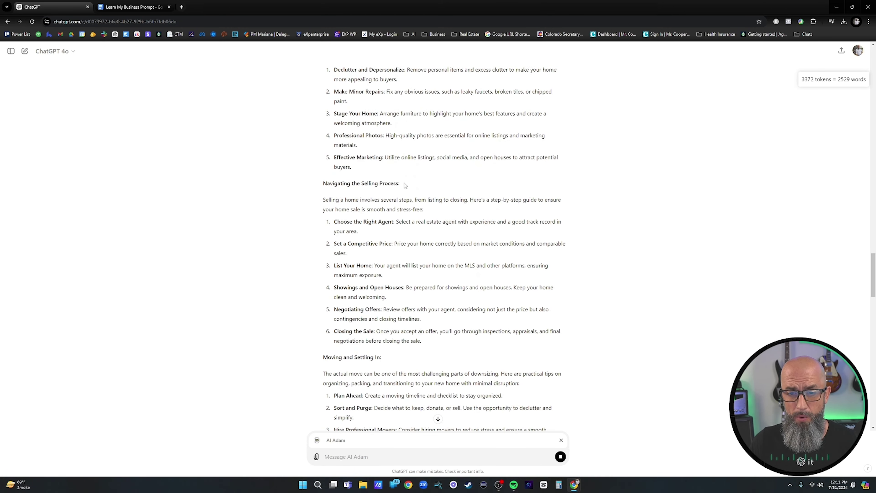
scroll(402, 206, "up", 20)
scroll(399, 201, "down", 7)
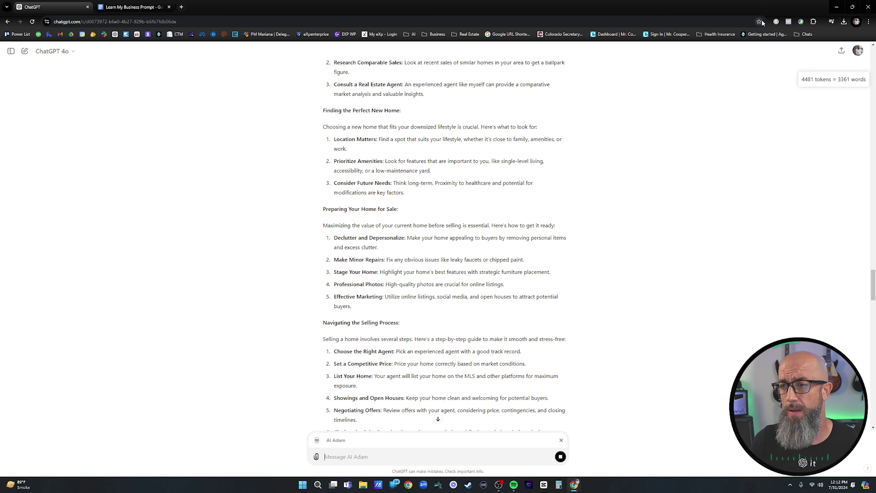
Open the browser's extension management page and go from there to the Chrome Web Store.
left_click(814, 21)
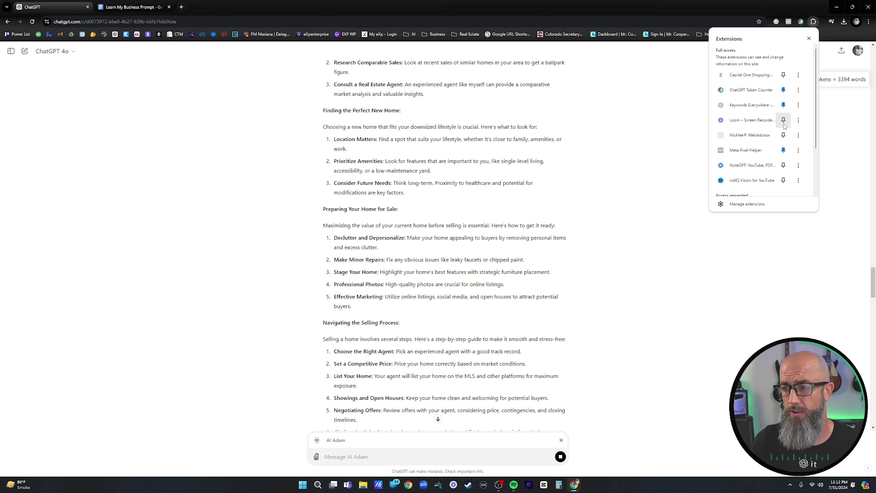
left_click(747, 204)
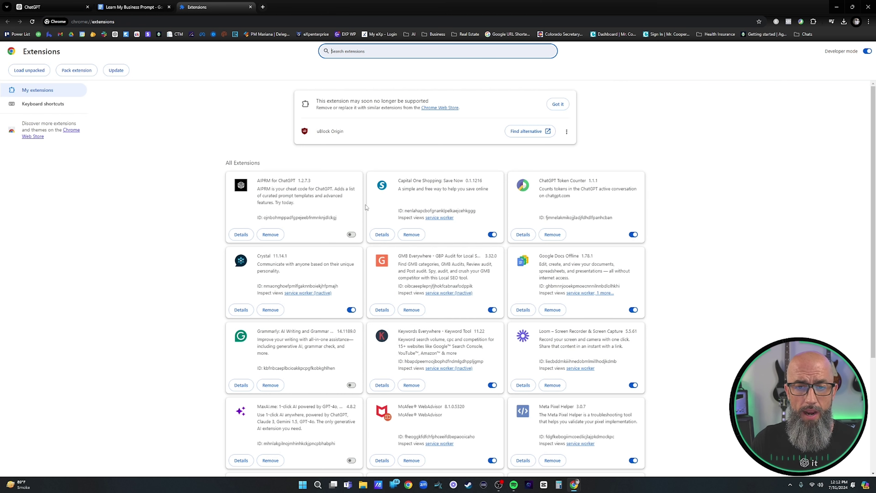
left_click(452, 107)
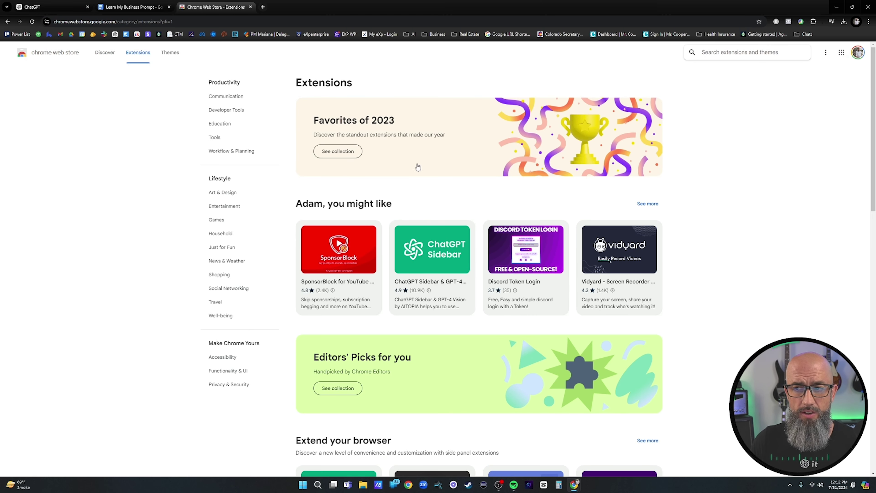
Search the store for "notegpt", also trying "note gpt", and open the NoteGPT: YouTube, PDF, Web Summary extension's page.
left_click(697, 55)
type("notegpt")
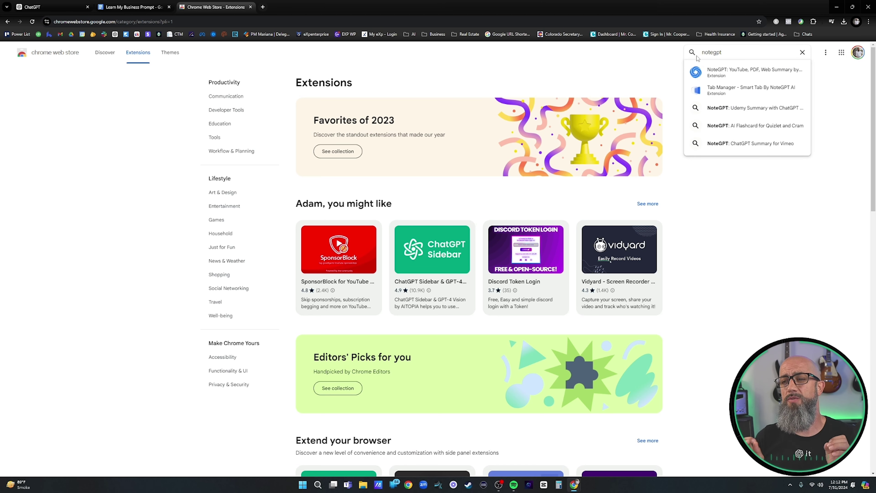
left_click(713, 52)
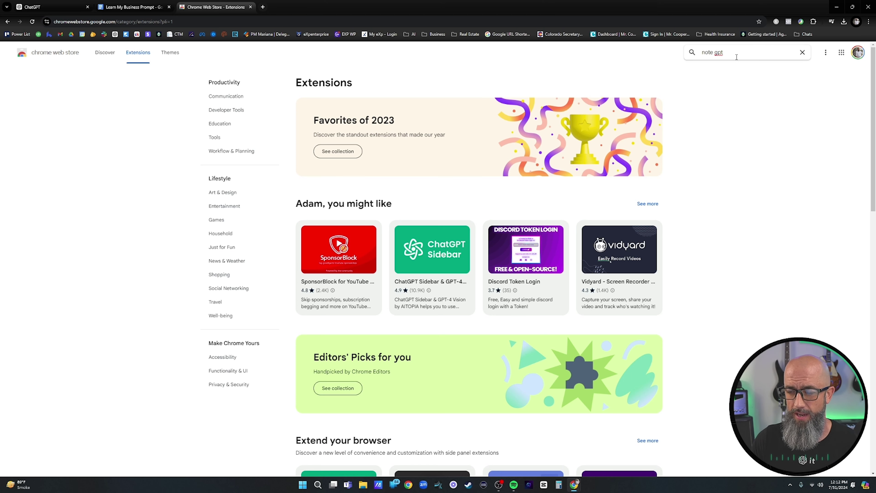
key("Return")
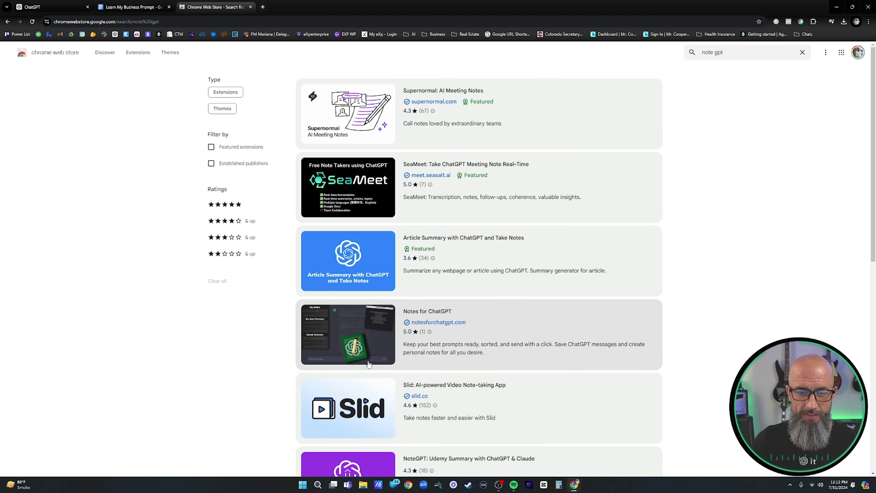
left_click(715, 53)
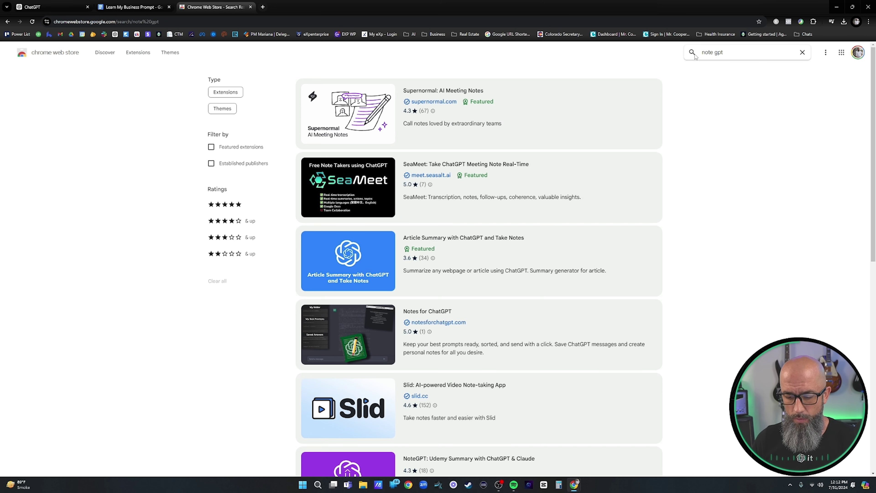
key("BackSpace")
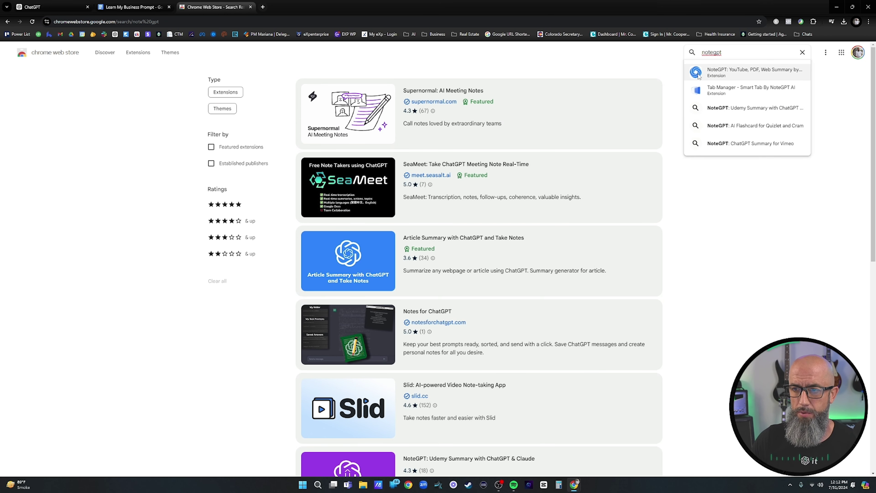
left_click(699, 76)
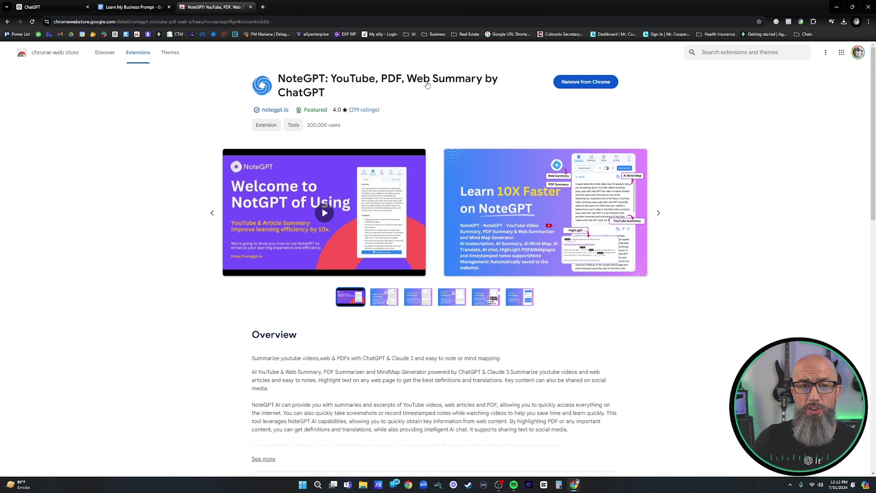
Open YouTube in a new browser tab and go to the signed-in account's own channel.
left_click(263, 7)
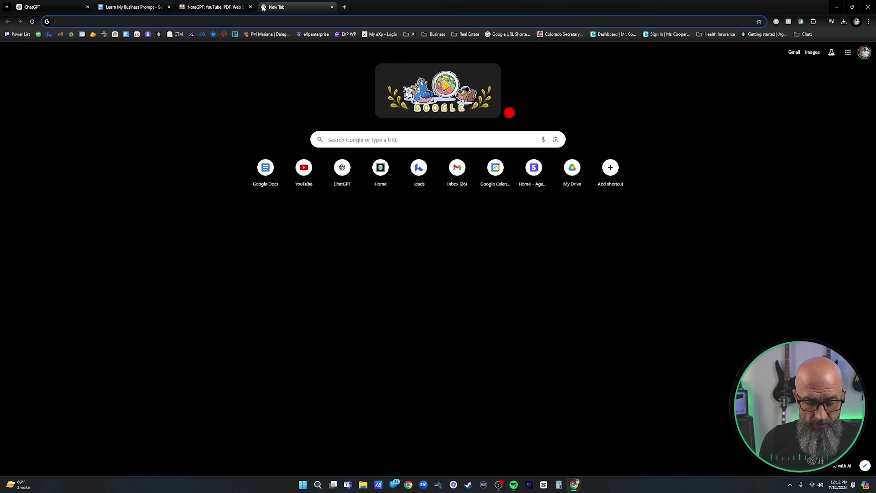
type("you")
key("Return")
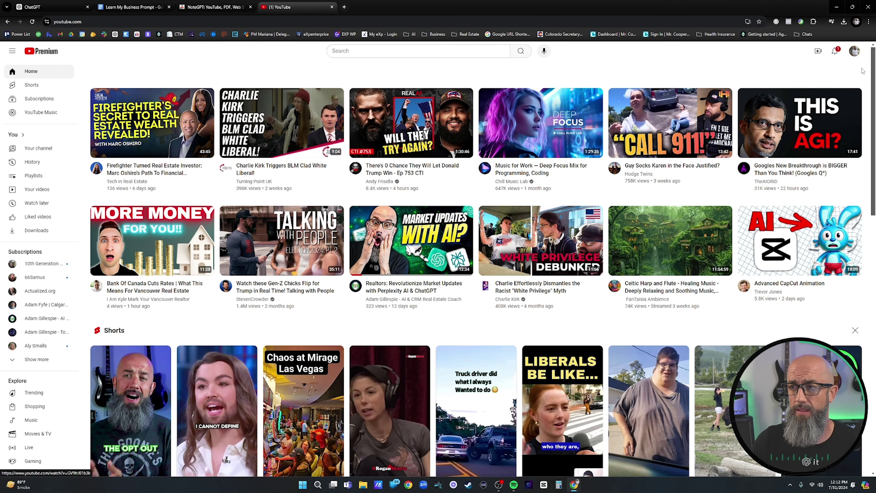
left_click(855, 50)
left_click(797, 83)
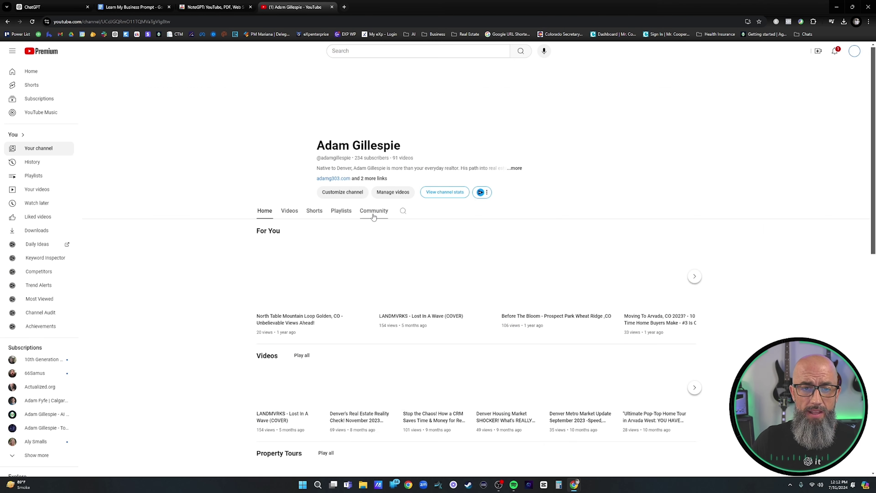
Open the channel's video "Denver's Real Estate Reality Check! November 2023 Market Update" and look through its NoteGPT transcript.
scroll(420, 334, "down", 3)
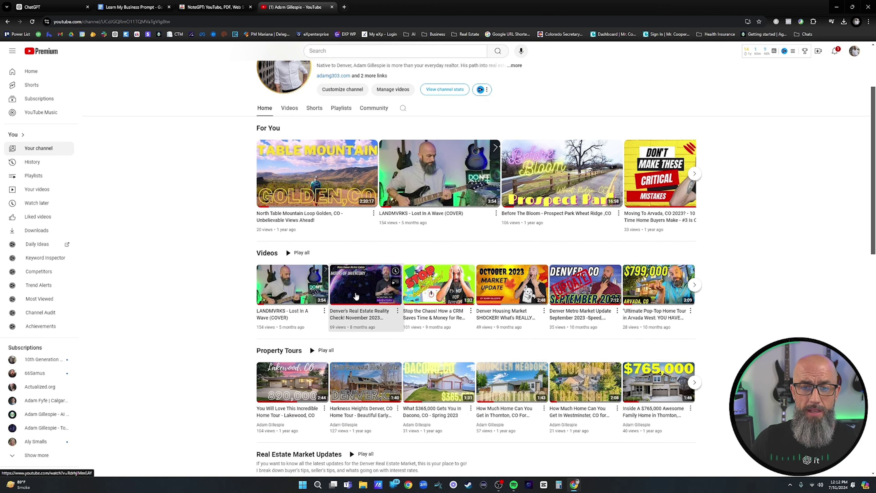
left_click(356, 296)
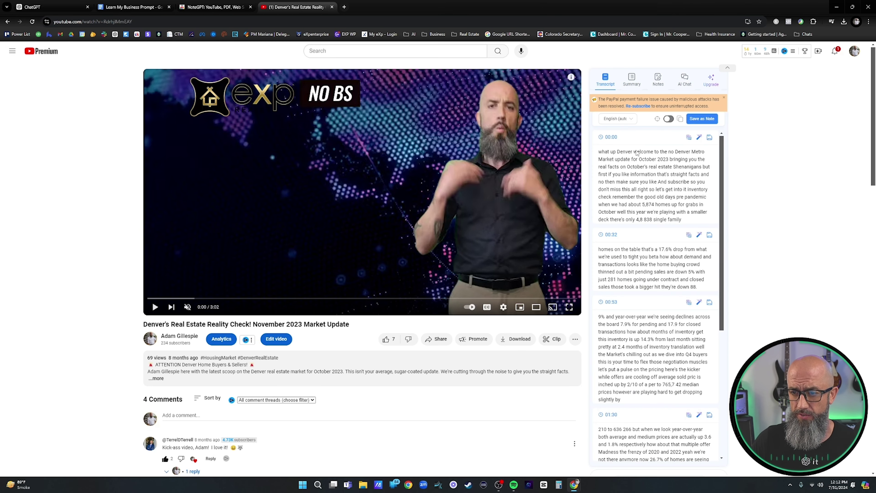
scroll(635, 162, "down", 8)
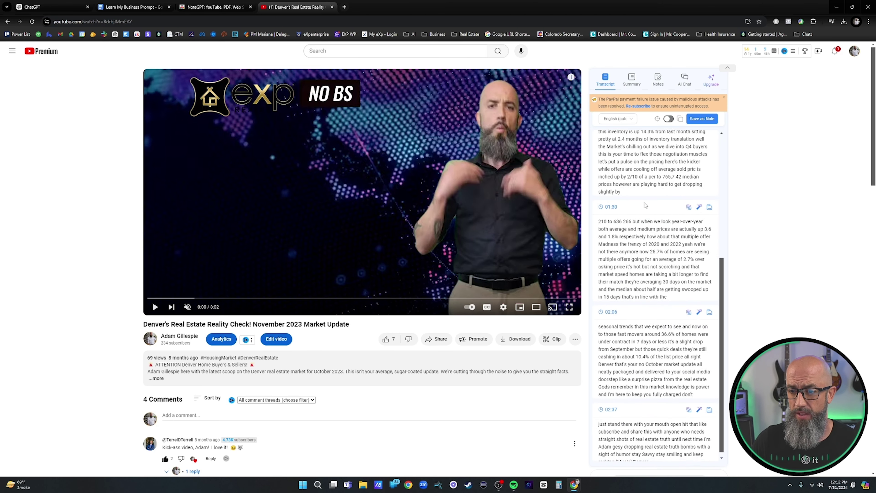
Copy the video's full NoteGPT transcript and return to the "Rewrite this blog in my speaking style" message in the ChatGPT conversation.
scroll(660, 250, "up", 10)
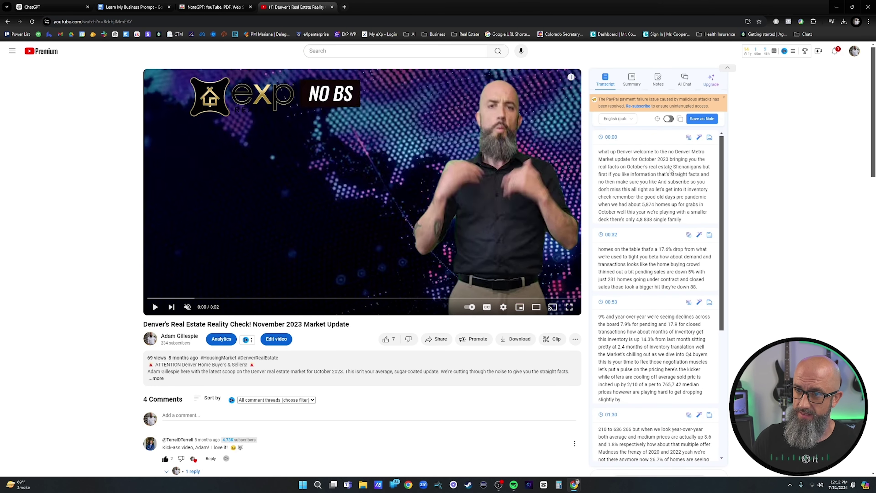
left_click(679, 120)
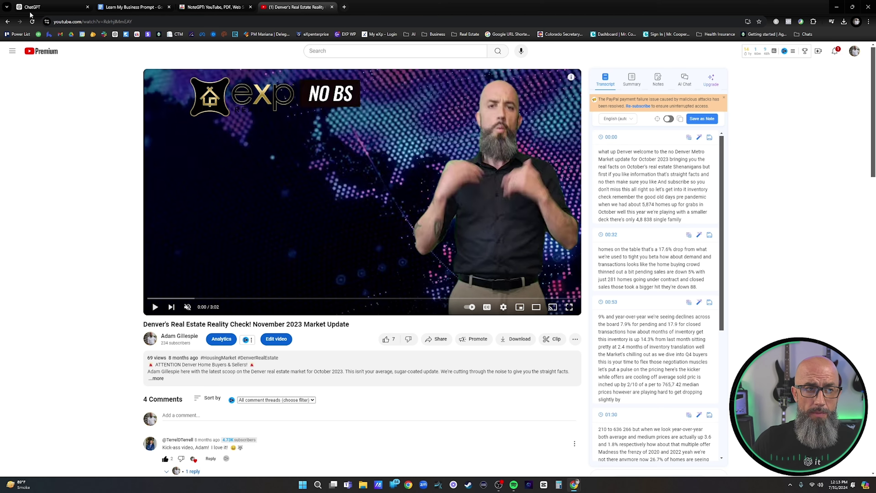
left_click(52, 7)
scroll(281, 199, "up", 15)
scroll(285, 201, "down", 5)
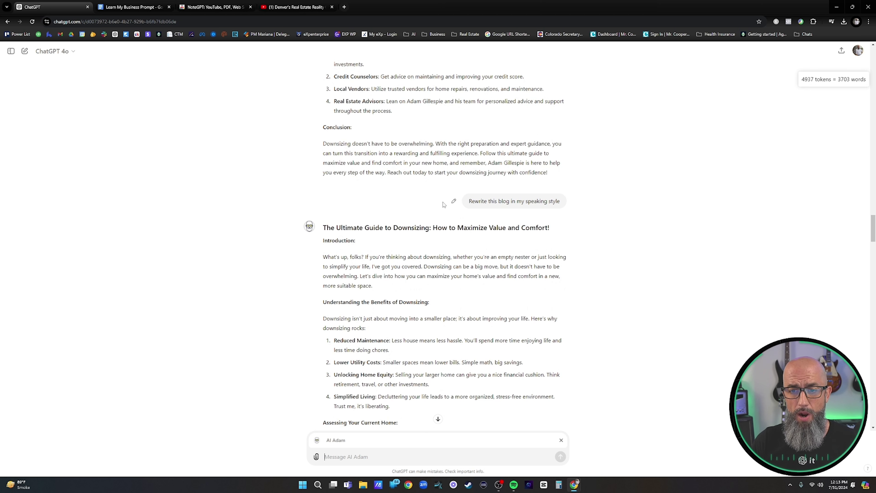
left_click(455, 200)
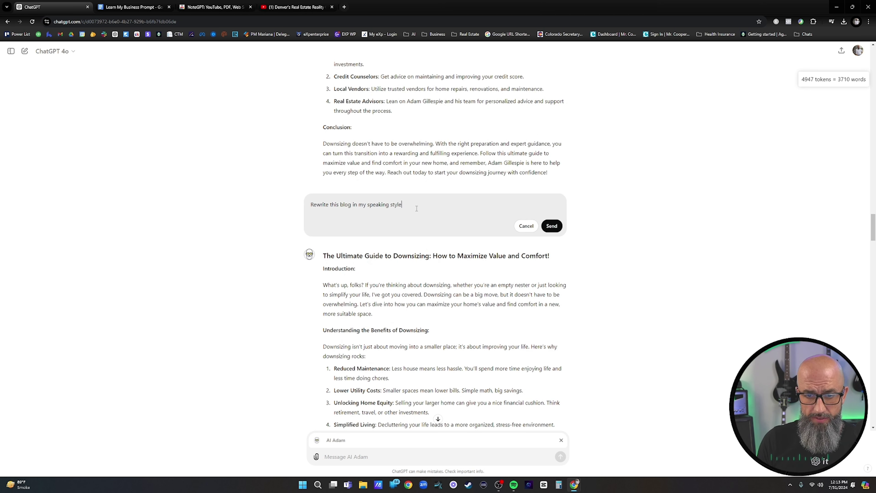
type("I have atta")
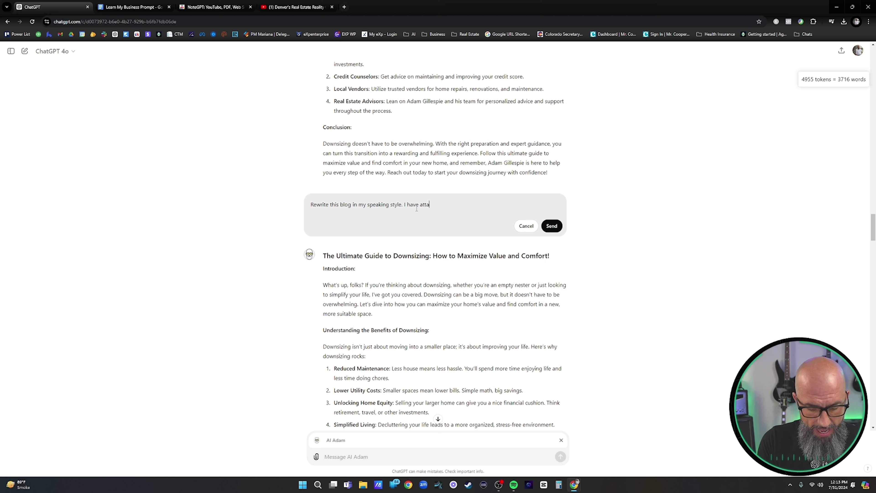
type("ched an exam")
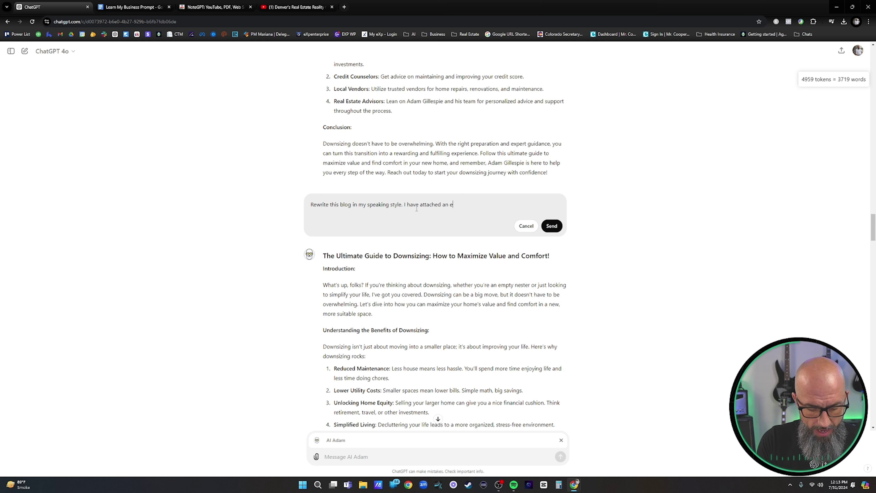
type("of my speaking to t")
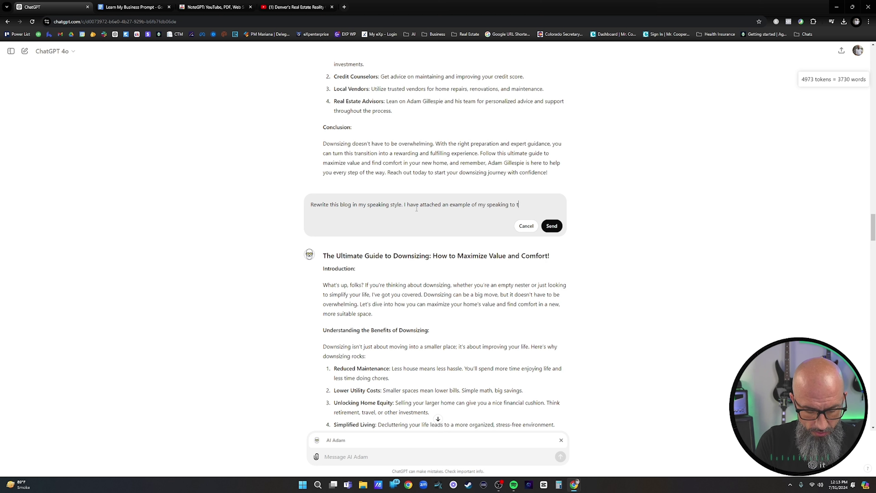
type("his prompt")
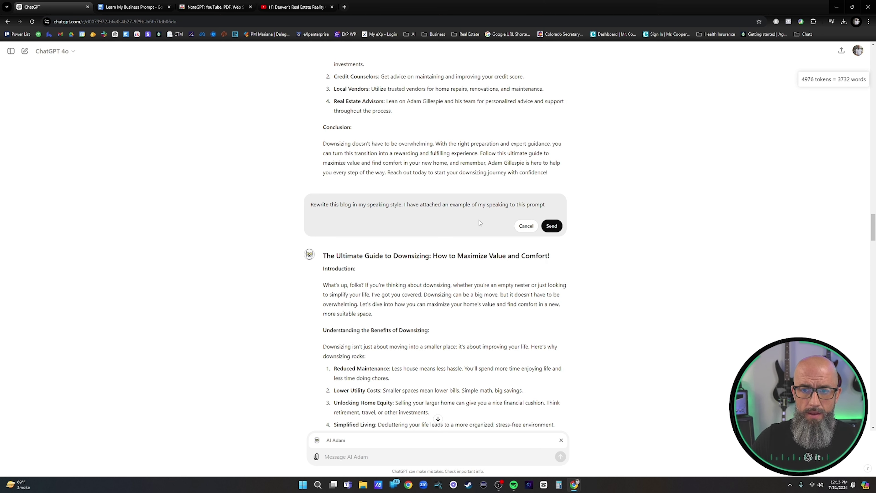
left_click_drag(546, 204, 282, 171)
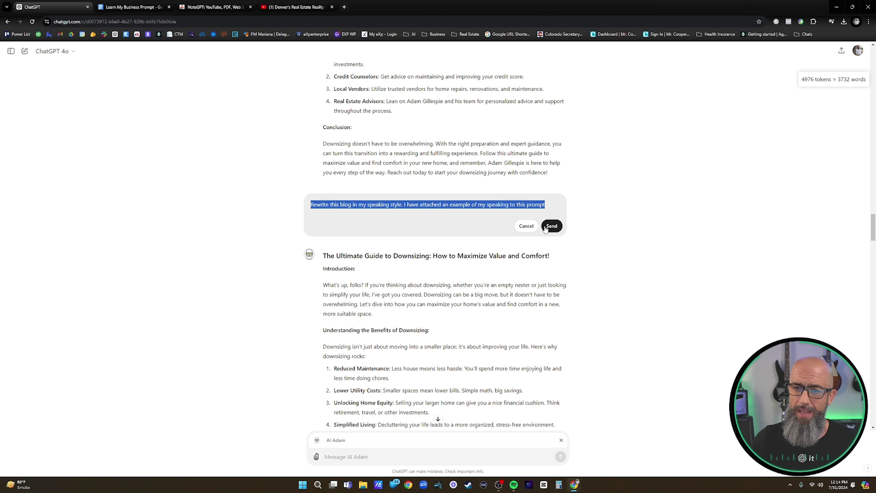
left_click(534, 229)
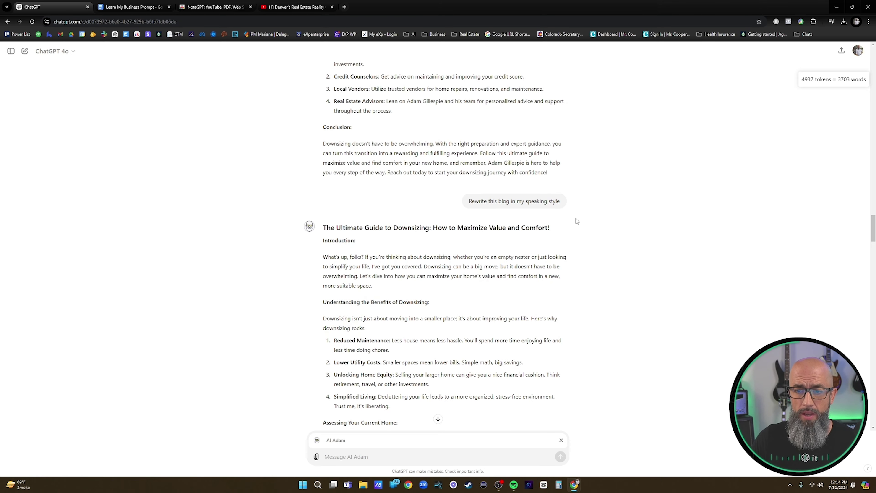
Leave the downsizing blog conversation and start a new ChatGPT chat.
scroll(577, 221, "up", 20)
scroll(567, 229, "up", 9)
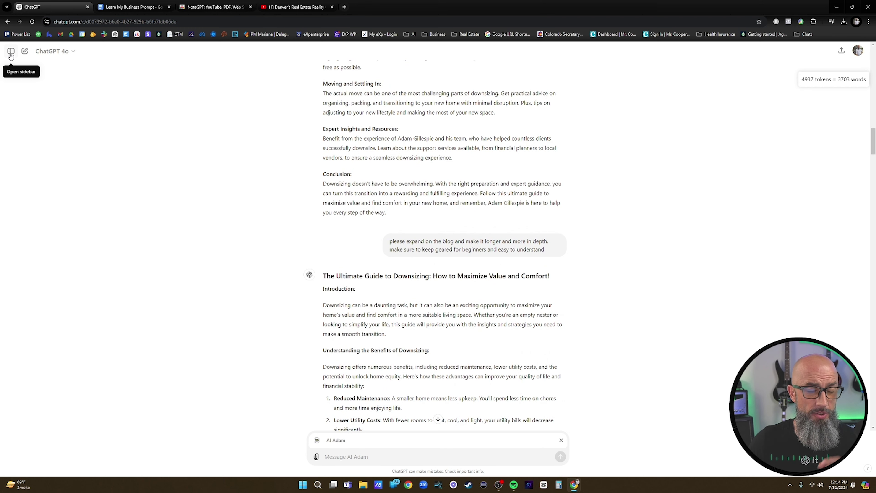
left_click(11, 55)
left_click(10, 55)
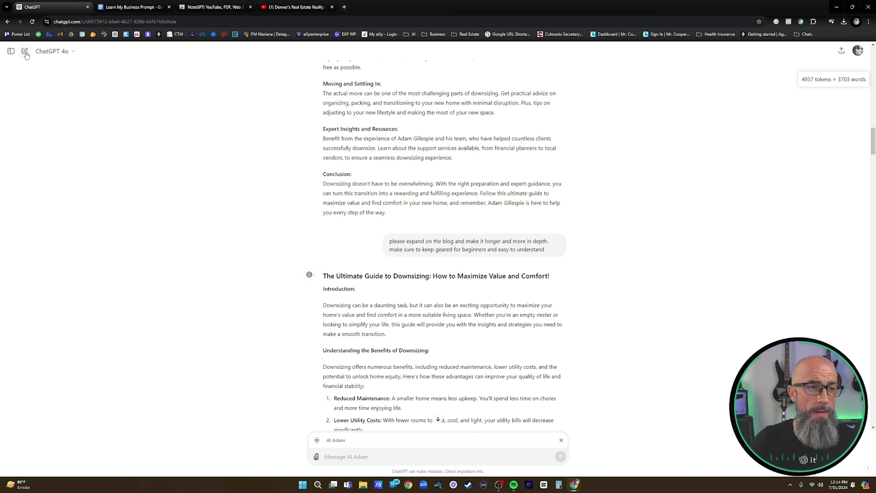
left_click(25, 52)
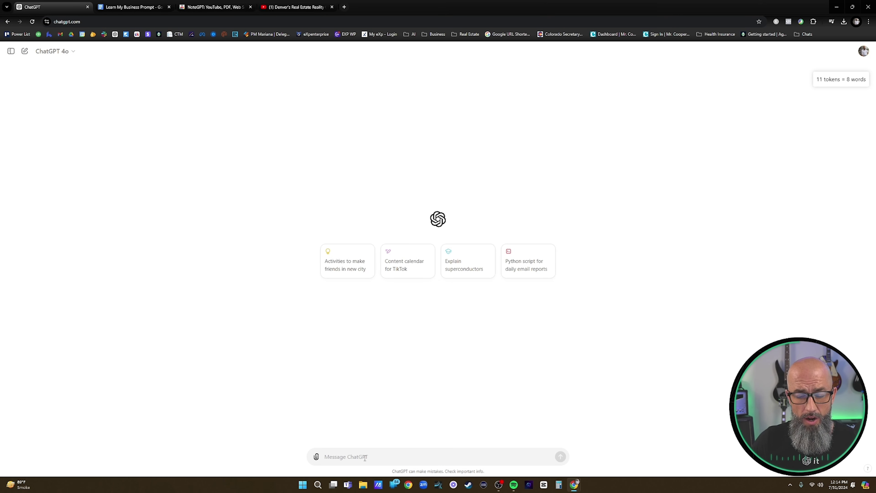
Write a prompt asking for help creating a website blog, with 5 clickbait style titles and a brief description for each.
type("P")
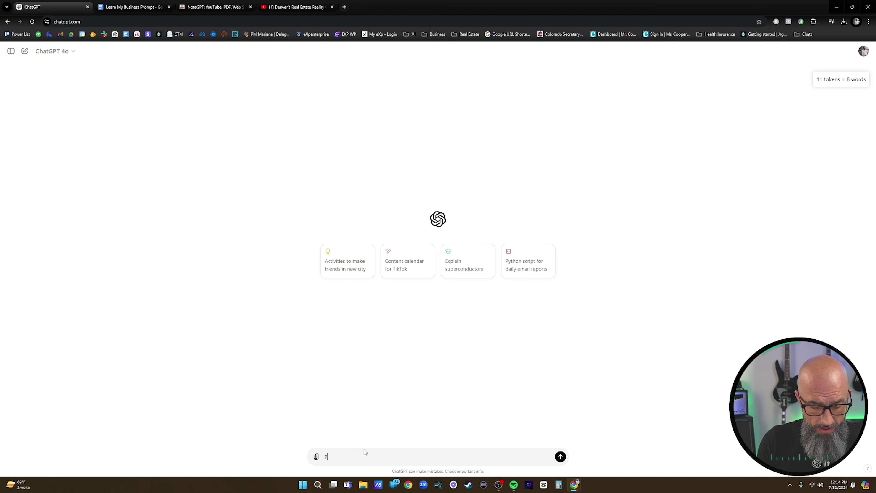
type("lease help me")
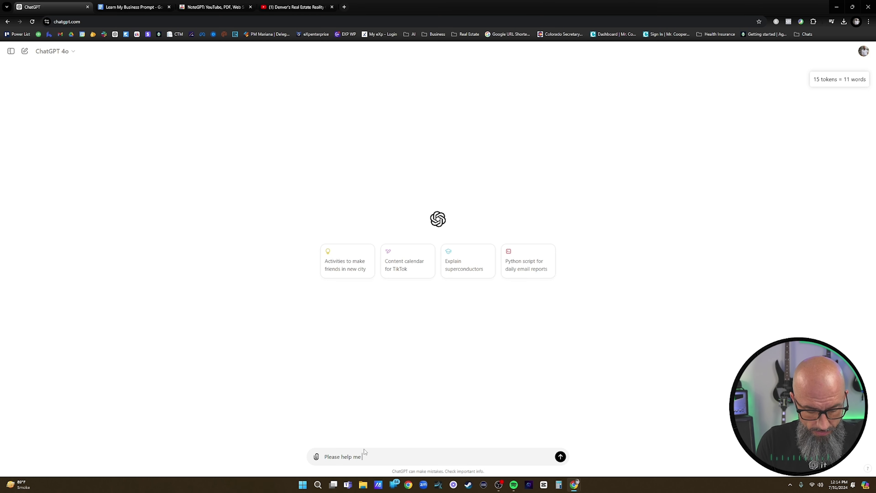
type(" create a blog for my web")
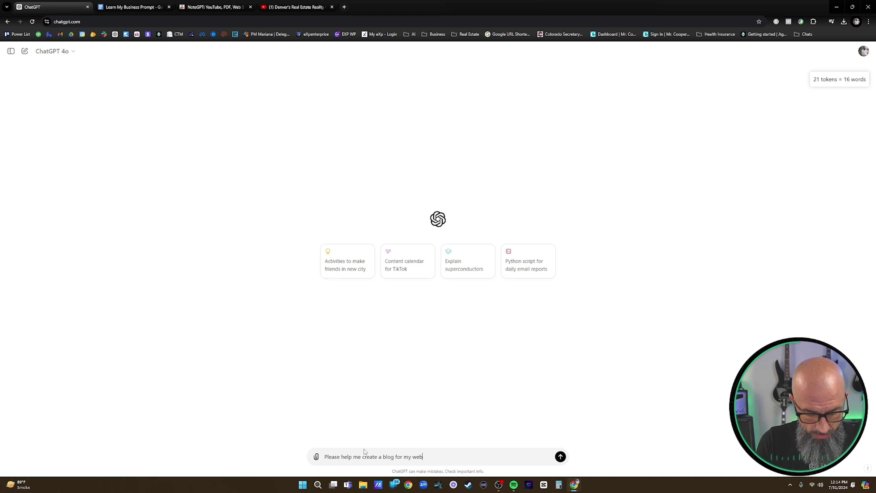
type("site. Give me ")
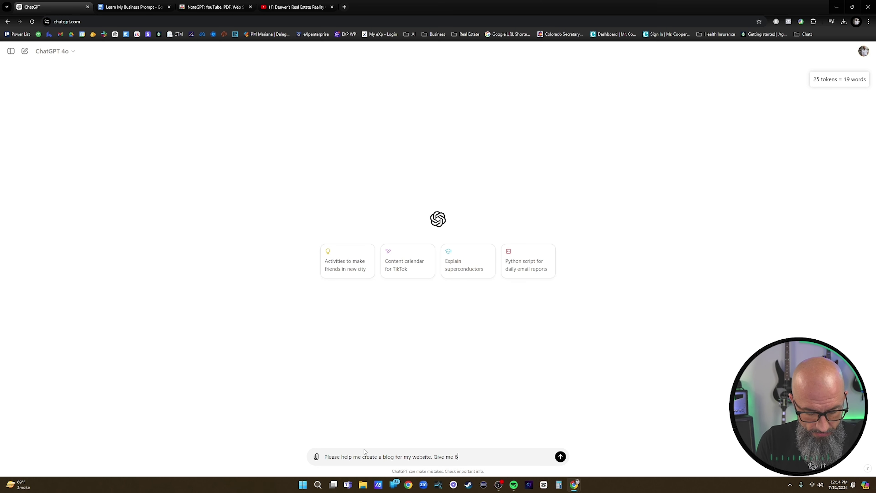
type("5 clic")
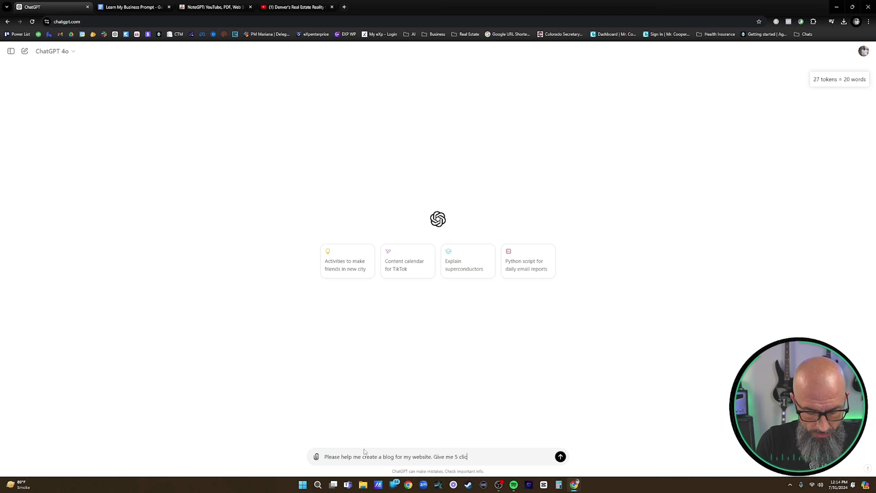
type("kbait sty")
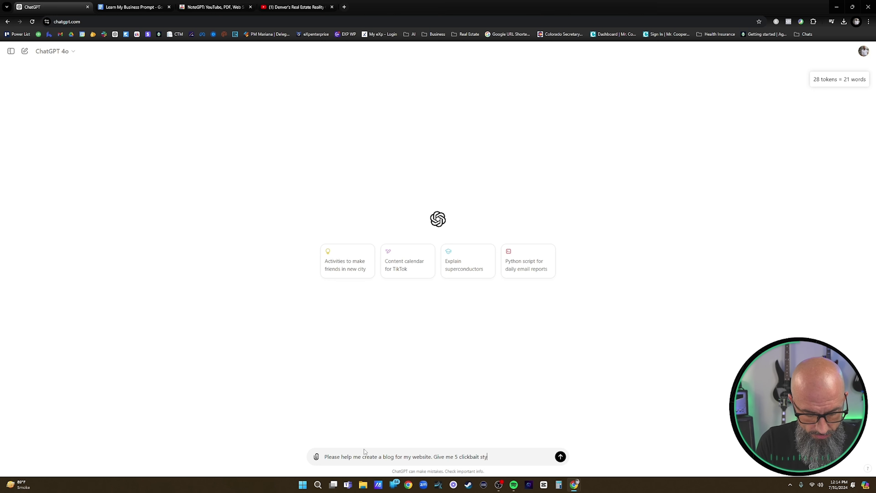
type("le titles and a br")
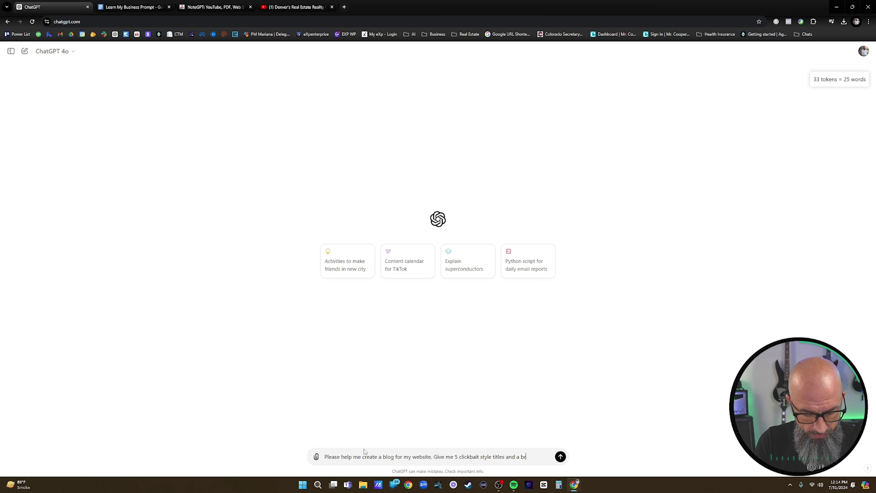
type("eif")
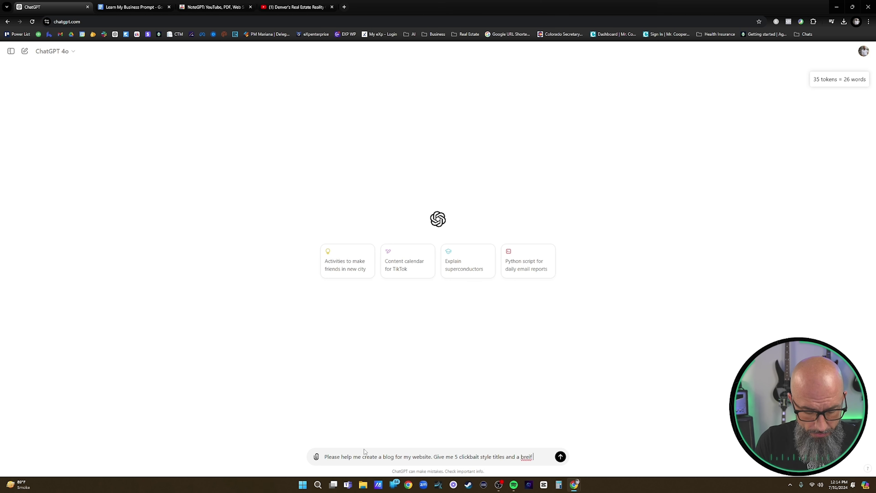
type(" descrip")
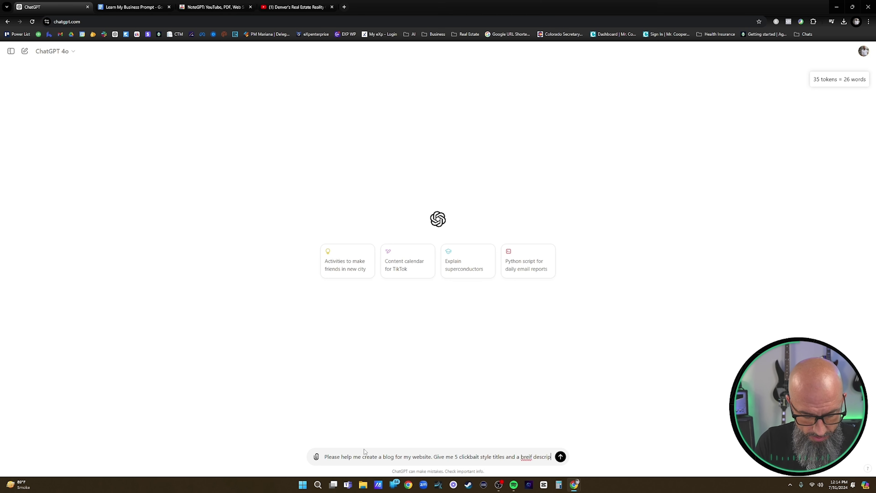
type("tiopn for each")
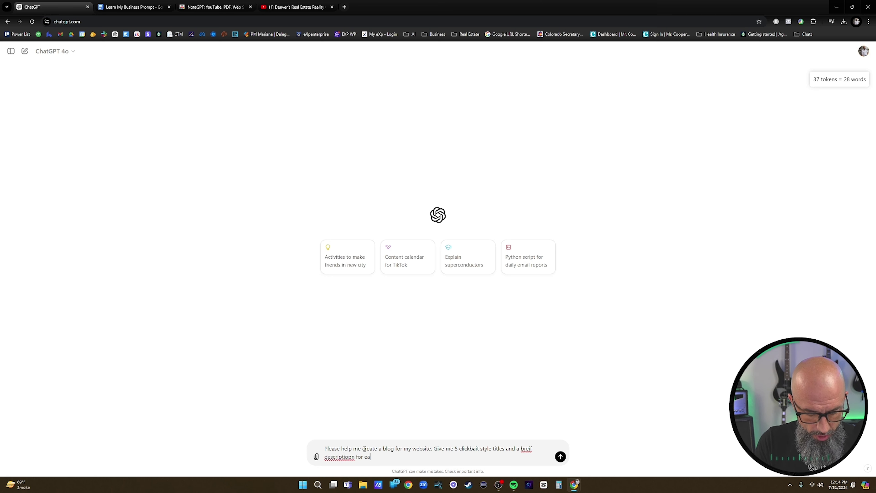
Correct the two misspelled words in the prompt to "description" and "brief" using the spelling suggestions.
right_click(345, 456)
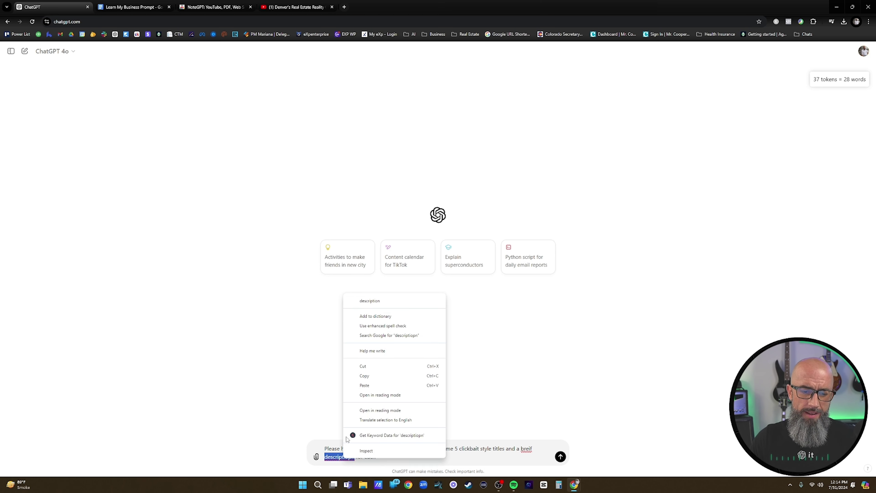
left_click(368, 301)
right_click(526, 449)
left_click(533, 293)
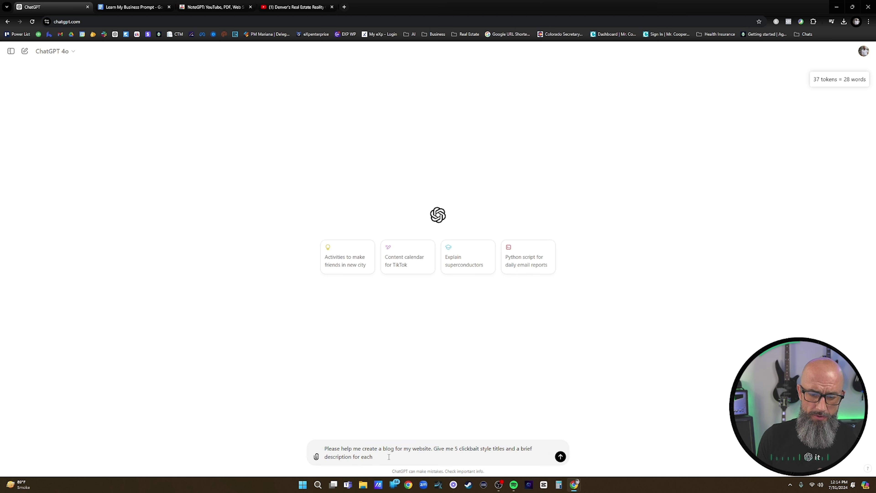
Attach "My Business Explained (1)" from the computer to the prompt and send it.
left_click(316, 457)
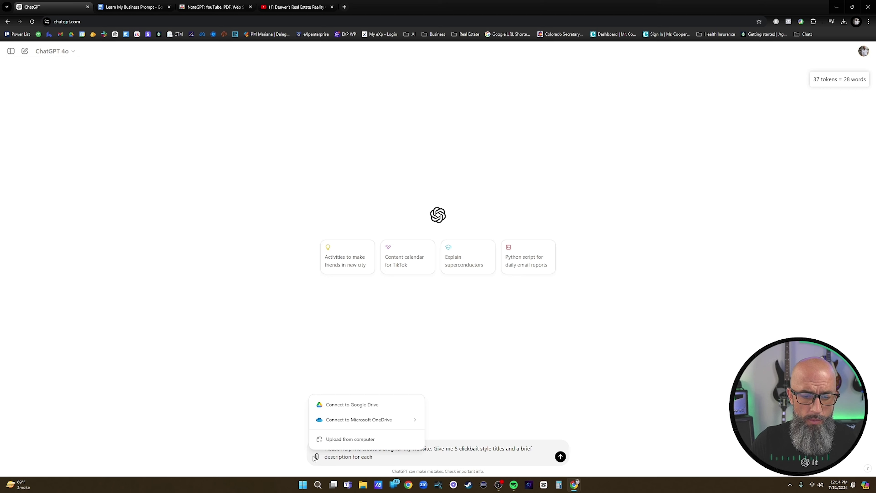
left_click(333, 438)
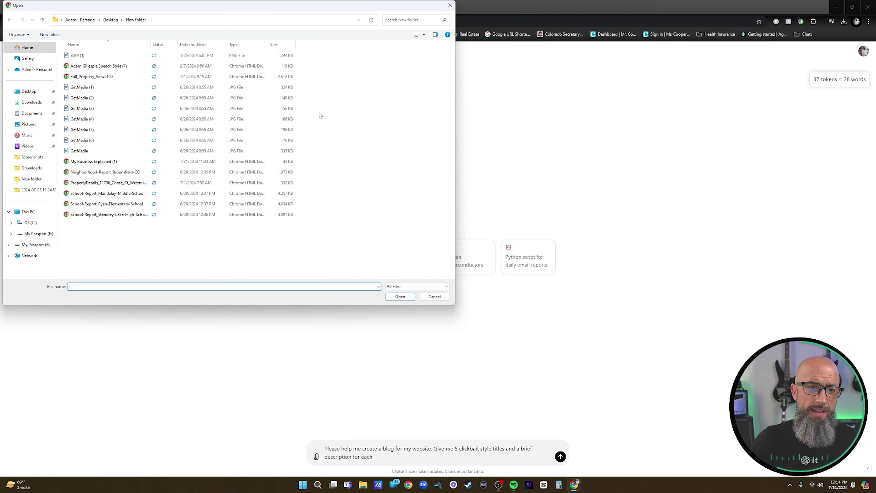
double_click(93, 161)
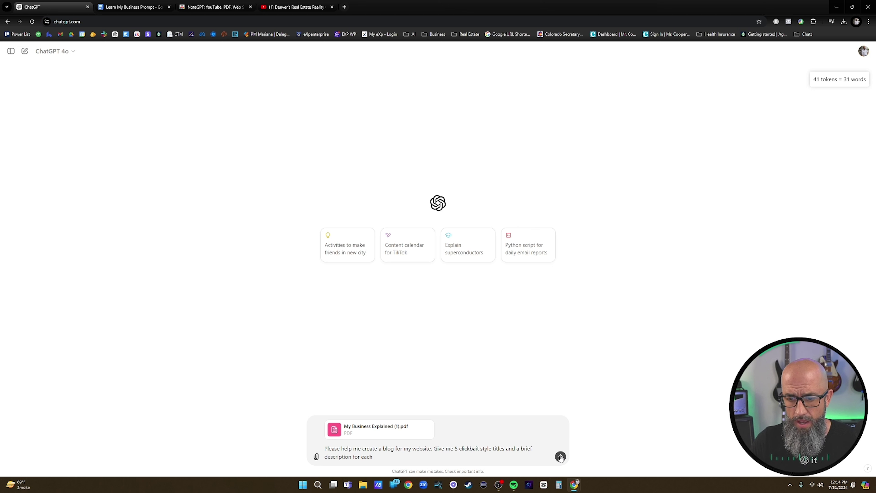
left_click(561, 456)
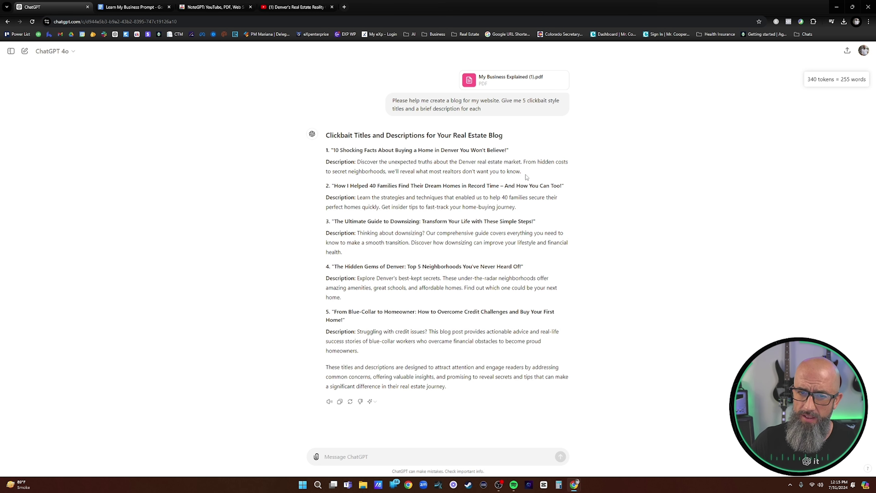
Write the follow-up prompt "Please create #1 in my speaking style. I attached an example to this prompt", correcting the spelling of "speaking".
left_click_drag(525, 175, 326, 152)
left_click(337, 456)
type("Please create")
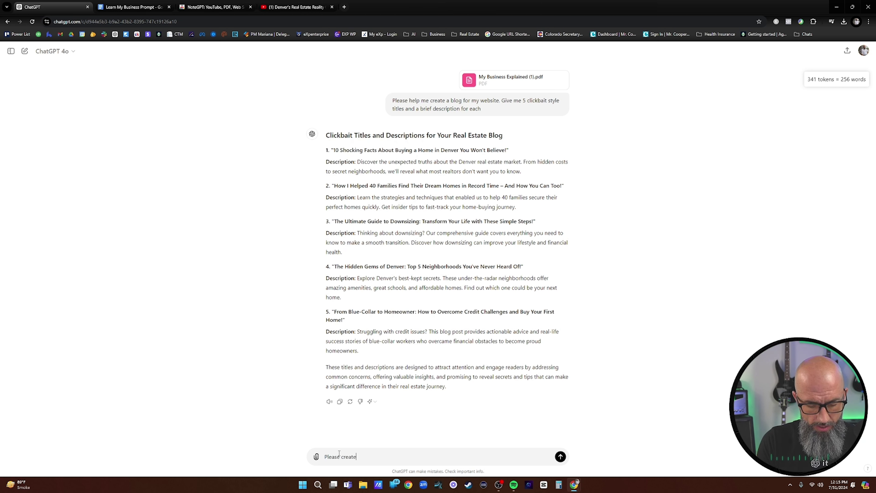
type(" #1")
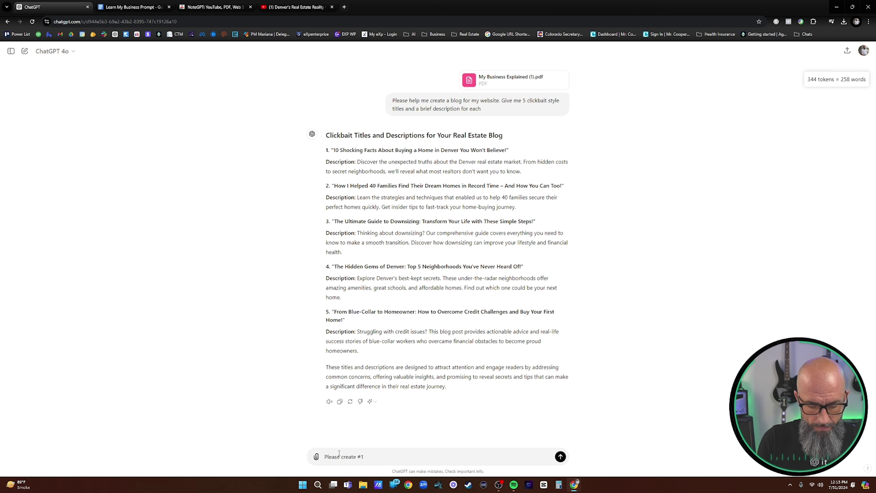
type(" in my sspeaking style")
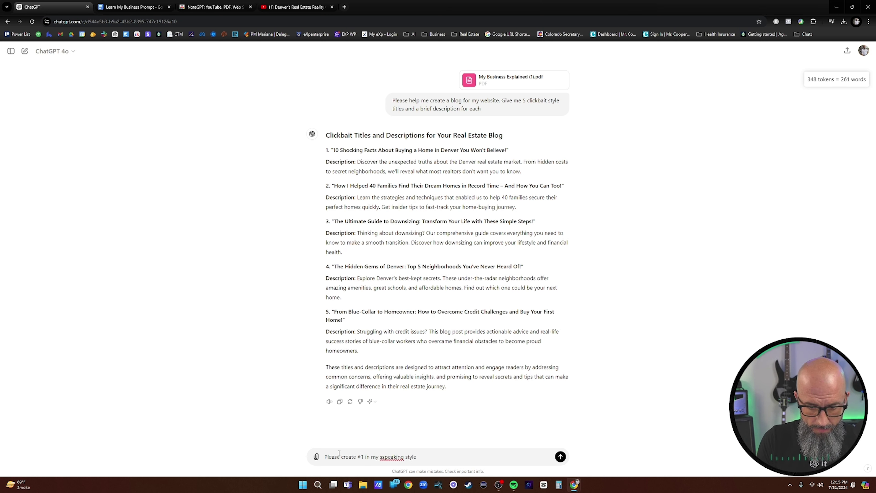
type(". I attached an ex")
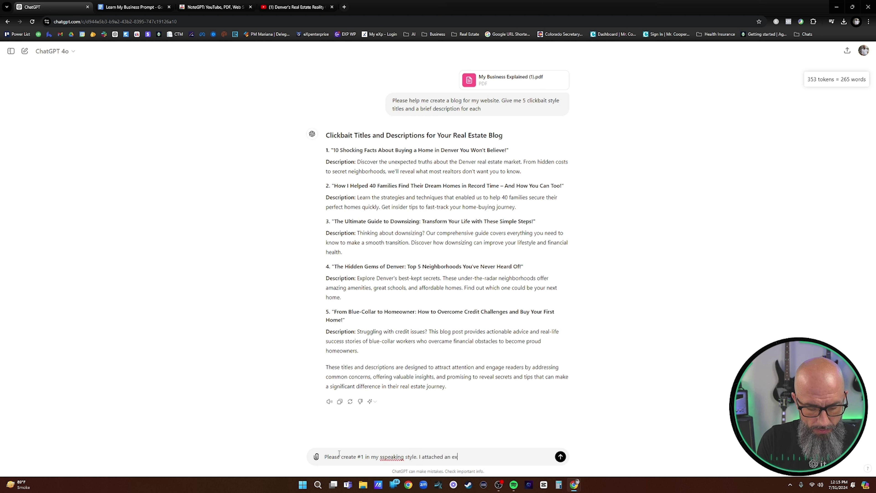
type("ample to this prompt")
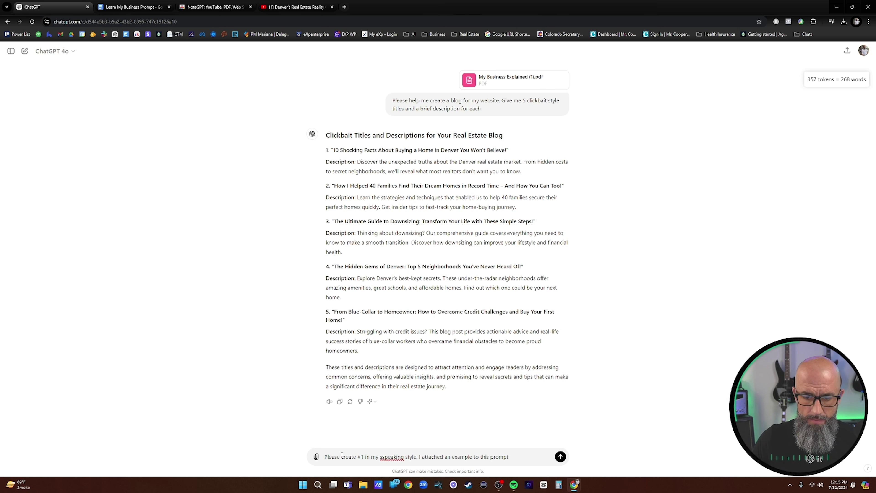
right_click(383, 457)
left_click(412, 302)
Attach the "Speech Style (1)" PDF from the computer to the prompt and send it.
left_click(316, 457)
left_click(345, 443)
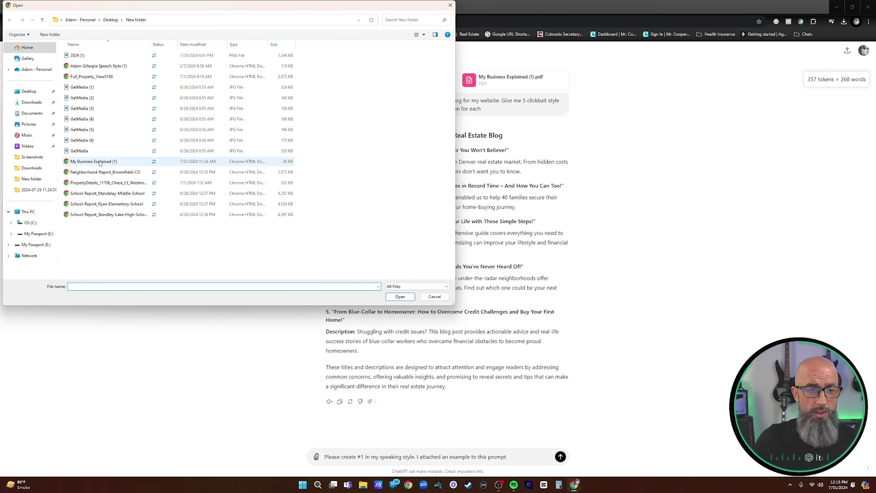
double_click(91, 66)
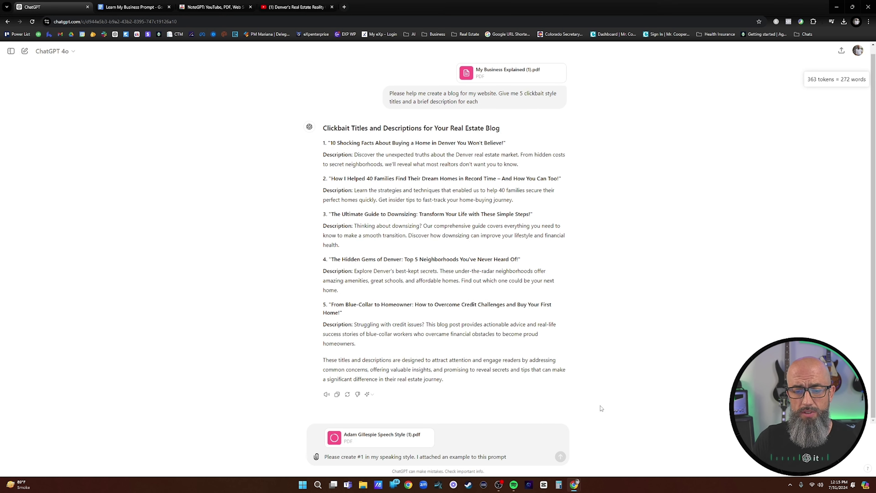
left_click(560, 457)
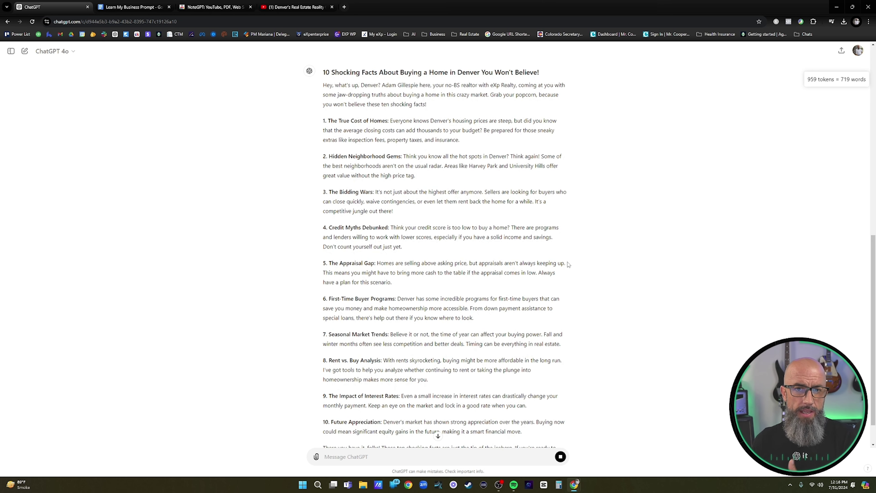
Send the follow-up prompt "This great! please expand on the blog and make more in depth while still easy to understand".
scroll(569, 264, "down", 4)
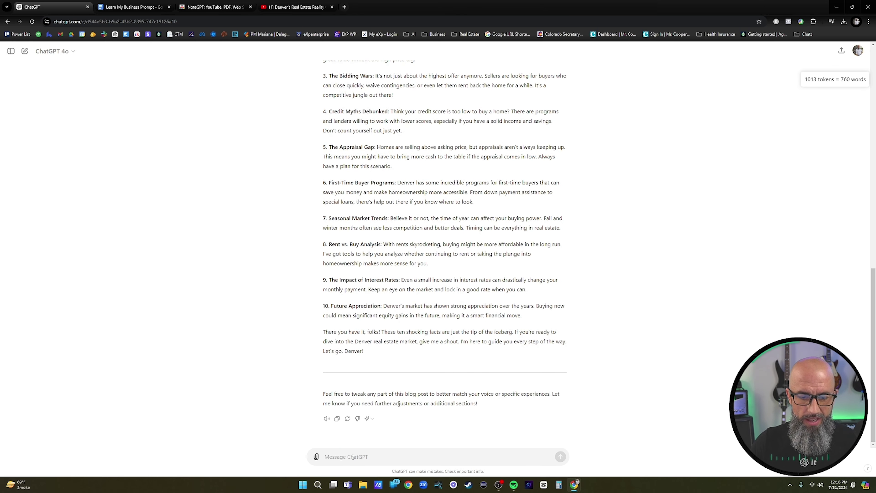
type("This great")
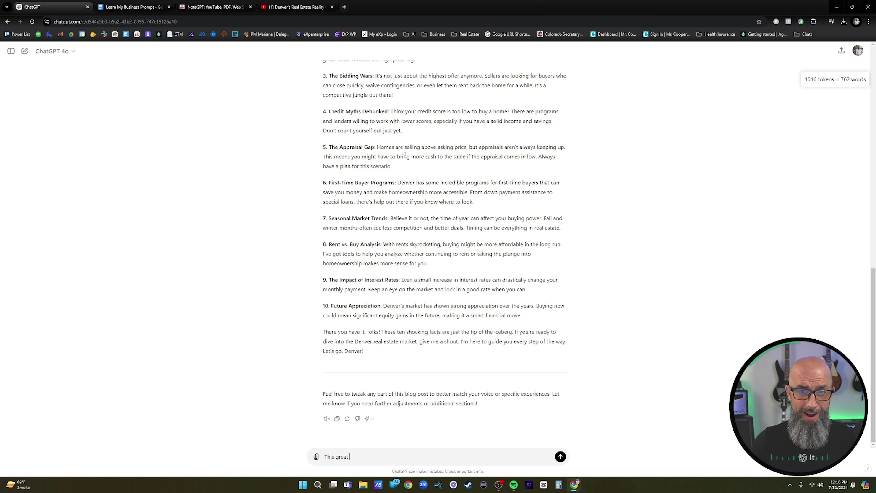
scroll(464, 158, "up", 2)
scroll(464, 159, "down", 2)
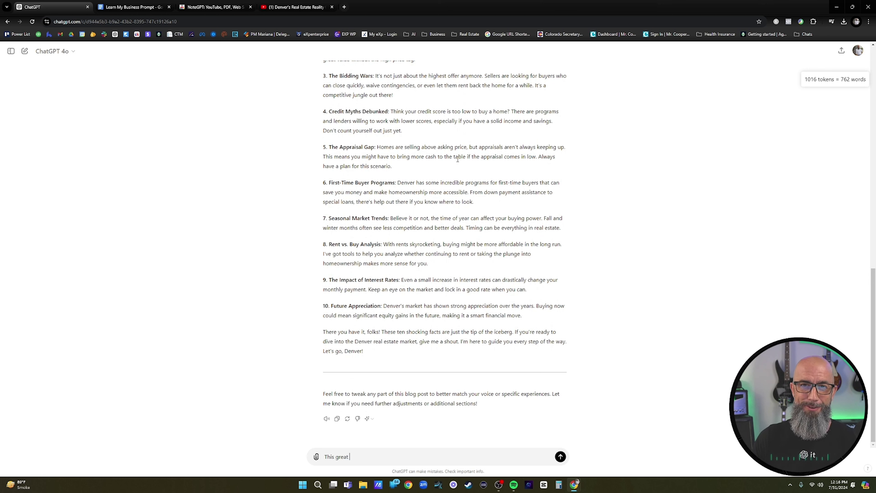
scroll(455, 168, "up", 1)
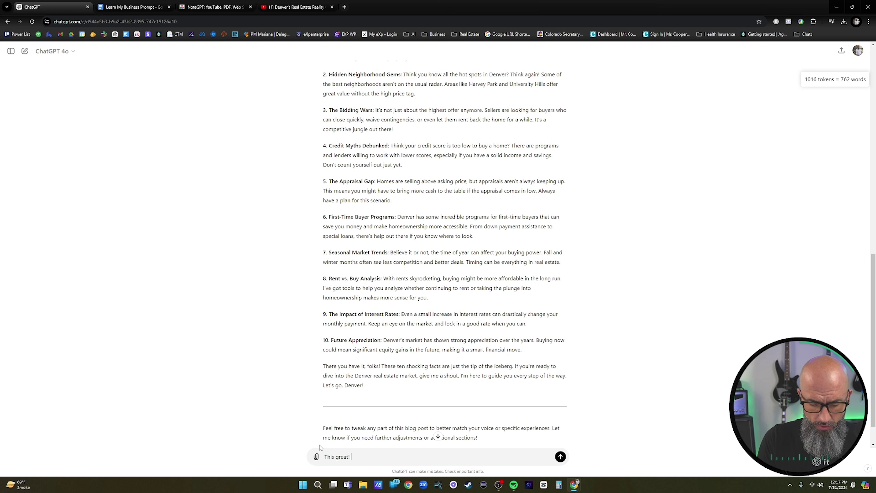
type("pan")
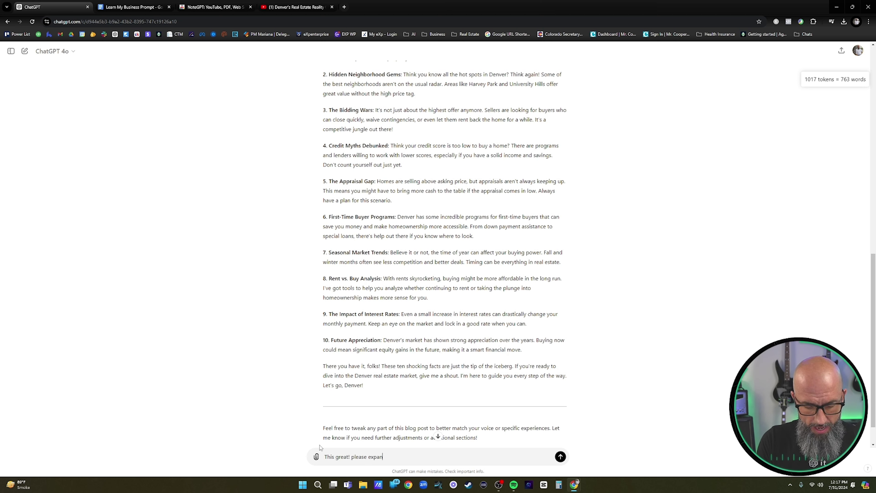
type("d on the blog and make")
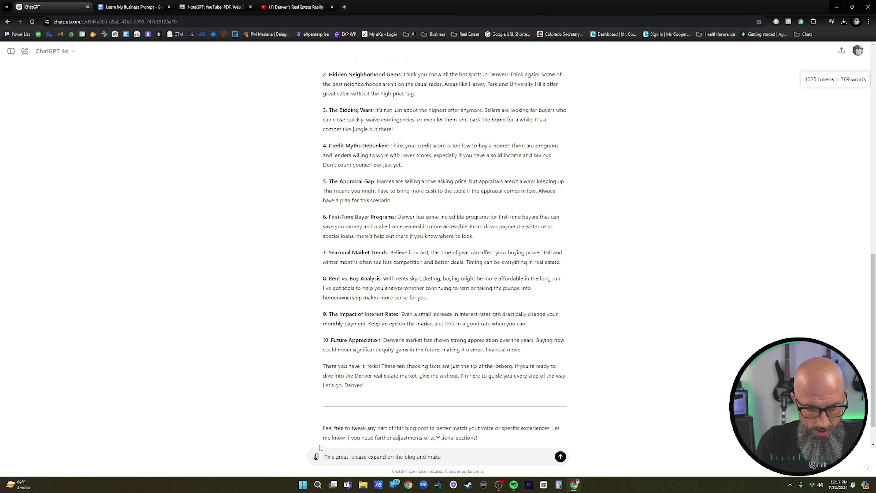
type("more in depth while s")
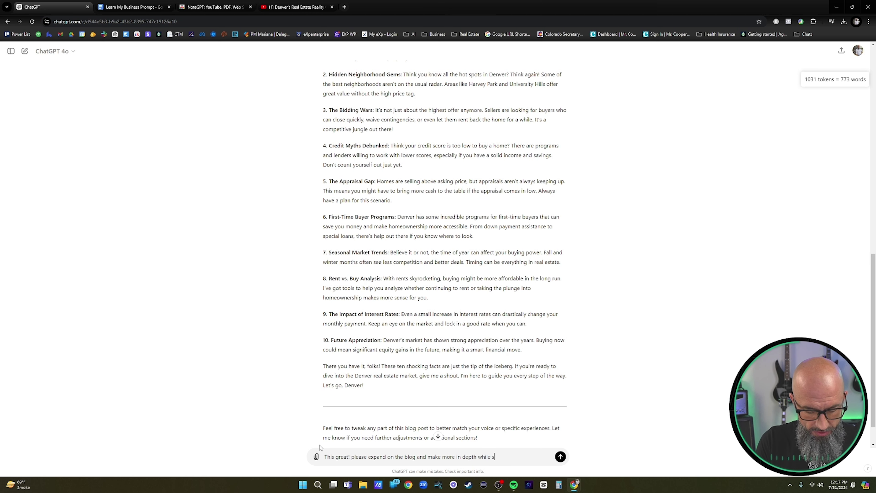
type("till easy to ")
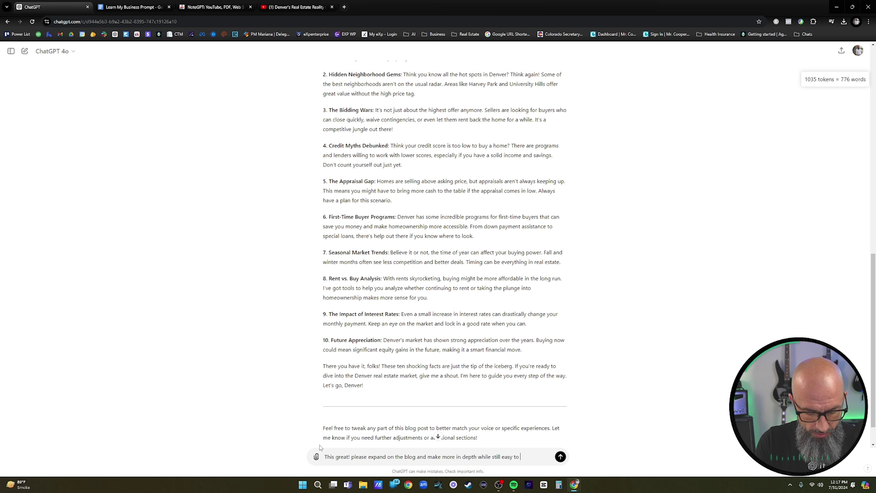
type("understand")
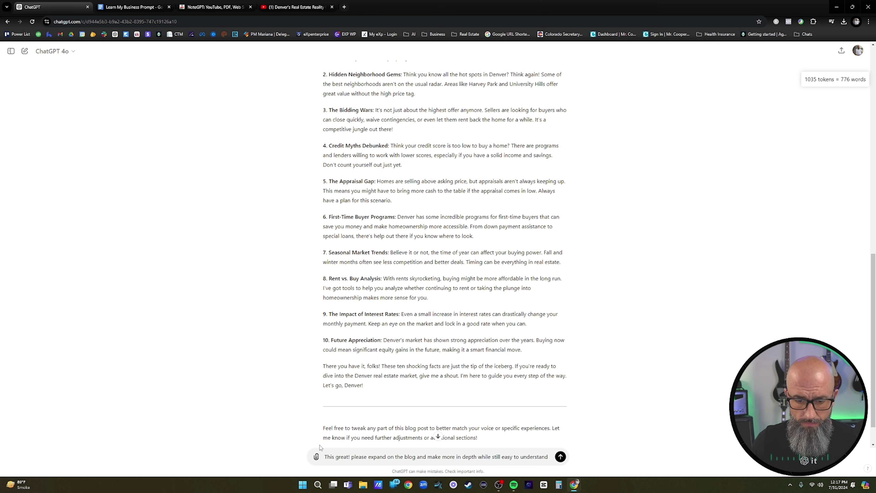
key("Return")
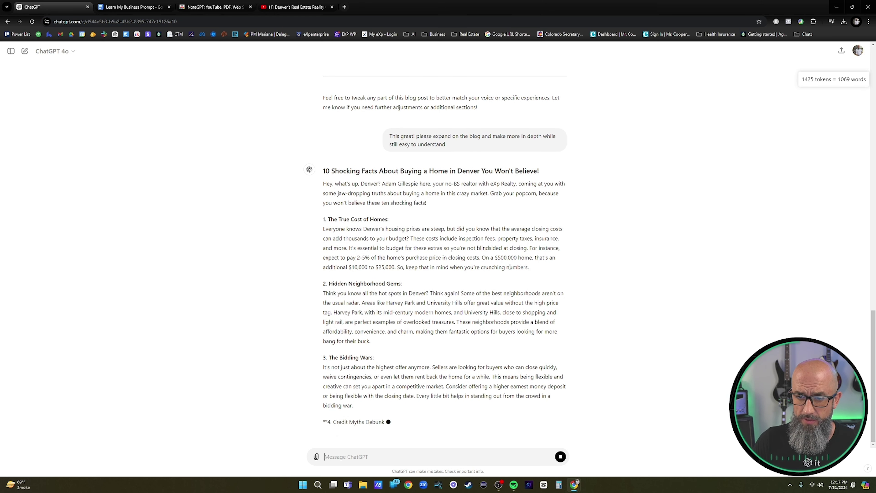
Read through the expanded blog post from its title to the closing paragraph, highlighting the whole text once.
scroll(483, 270, "up", 1)
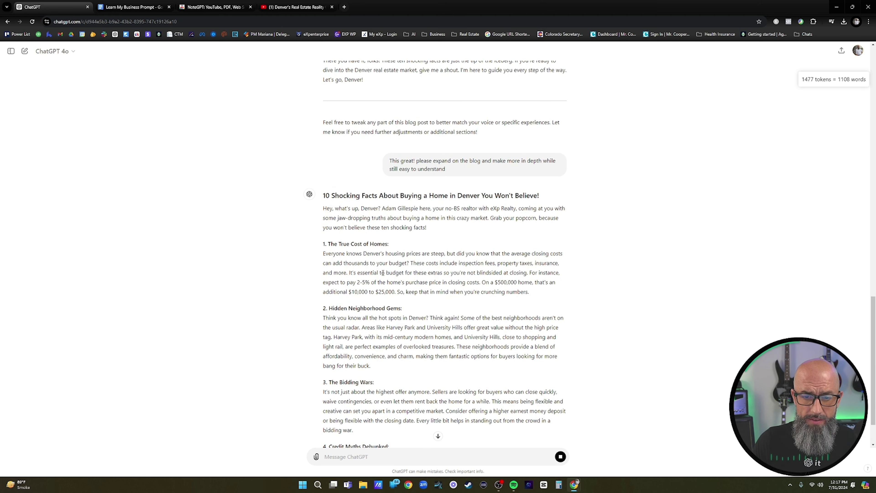
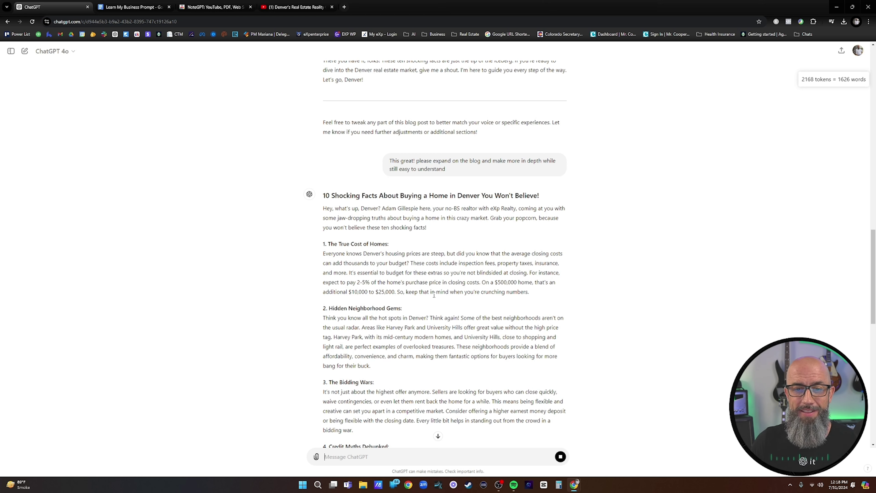
scroll(474, 313, "down", 3)
scroll(388, 236, "down", 1)
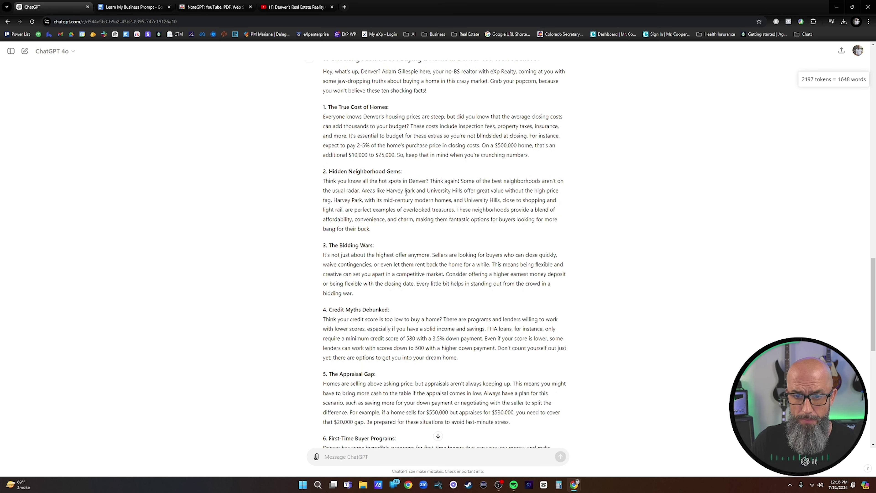
scroll(383, 242, "down", 2)
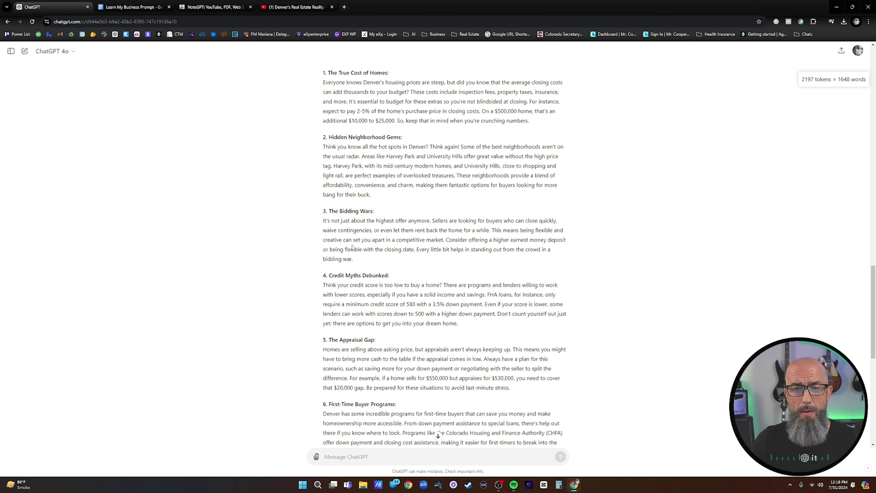
scroll(363, 252, "down", 2)
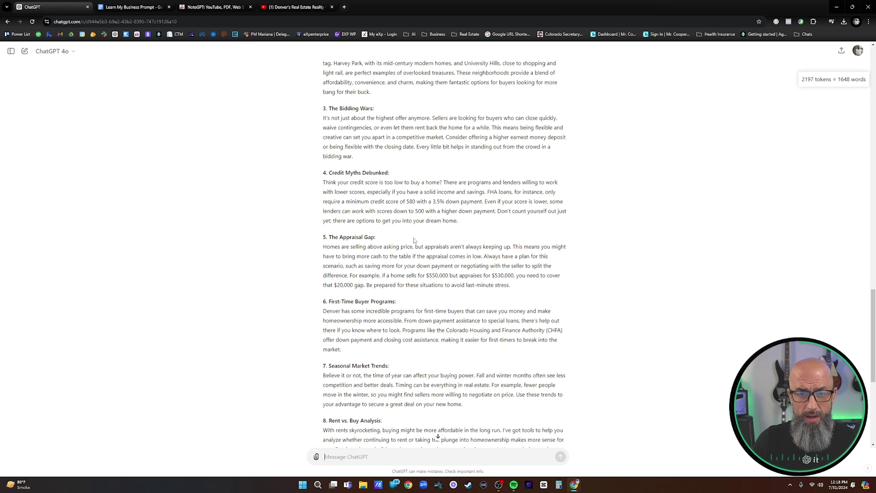
scroll(411, 241, "down", 1)
scroll(409, 242, "down", 2)
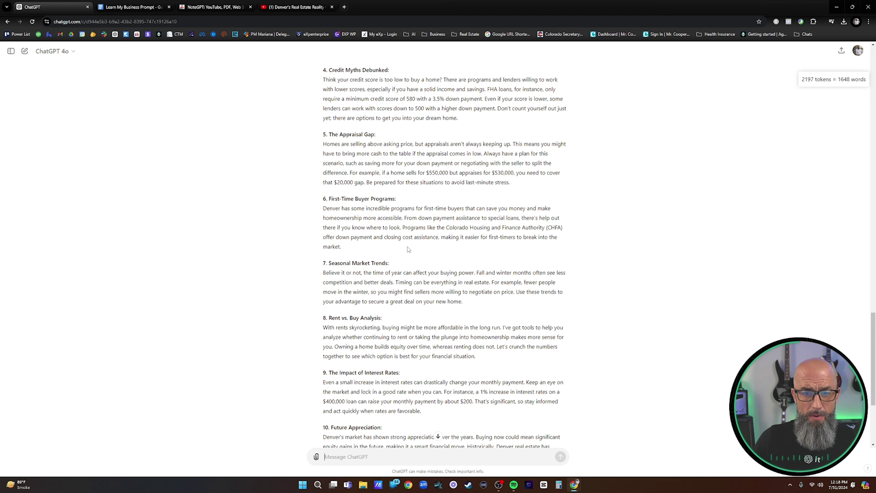
scroll(408, 247, "down", 1)
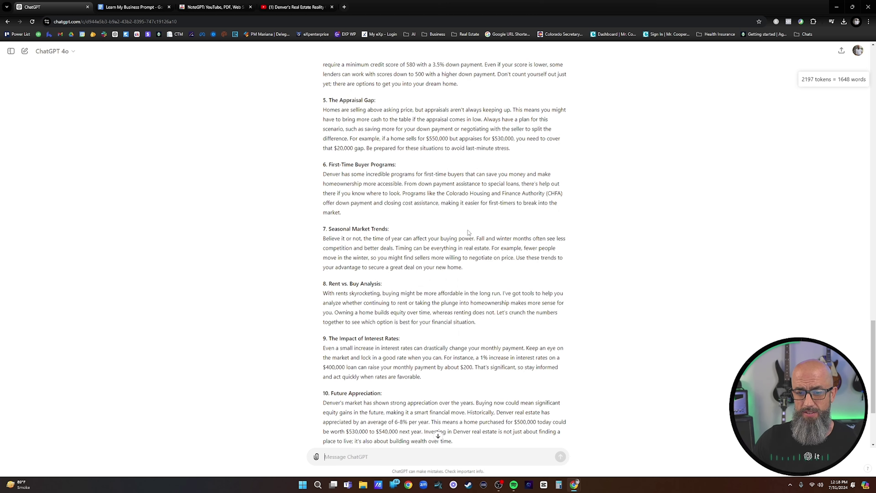
scroll(473, 235, "down", 3)
left_click_drag(379, 357, 327, 196)
scroll(327, 196, "up", 5)
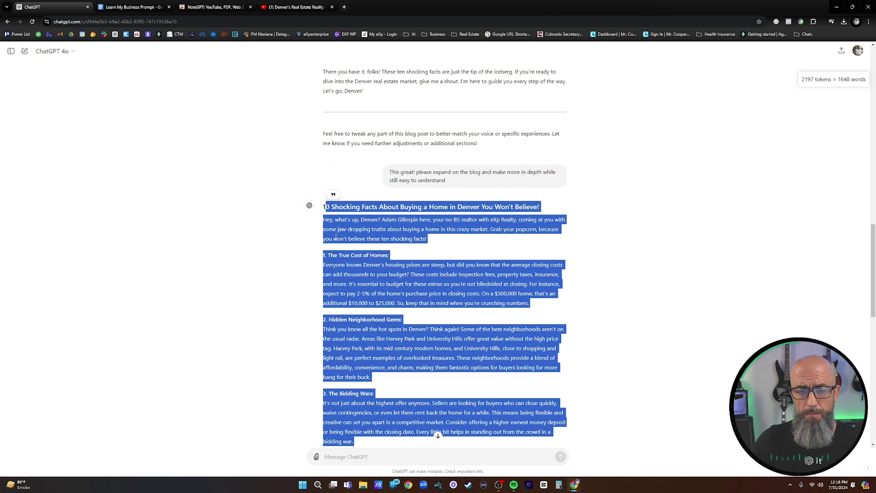
left_click(261, 315)
scroll(289, 312, "down", 6)
scroll(289, 313, "down", 8)
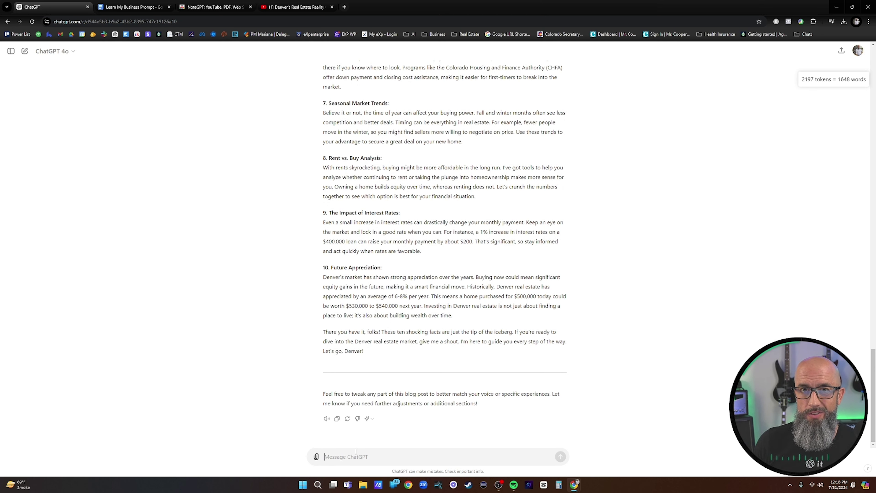
Send the prompt "please create a facebook and linkedin post linking to the blog".
type("please cre")
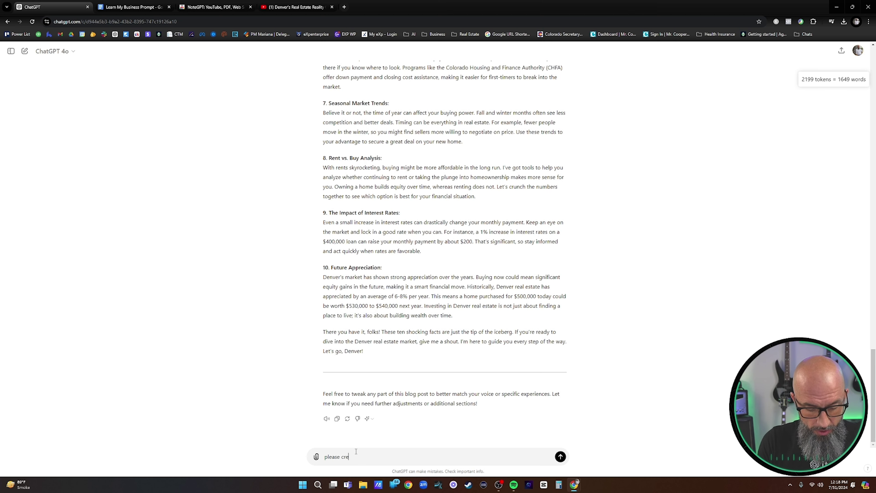
type("ate a facebook")
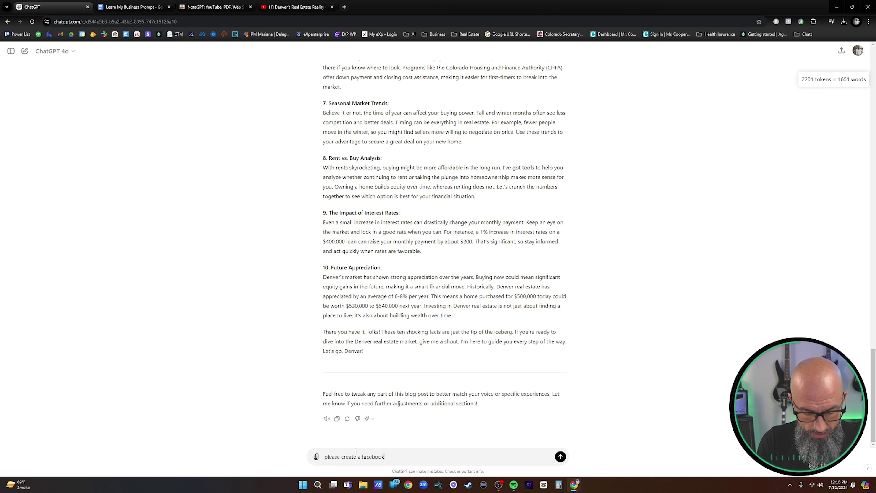
type(" and linked")
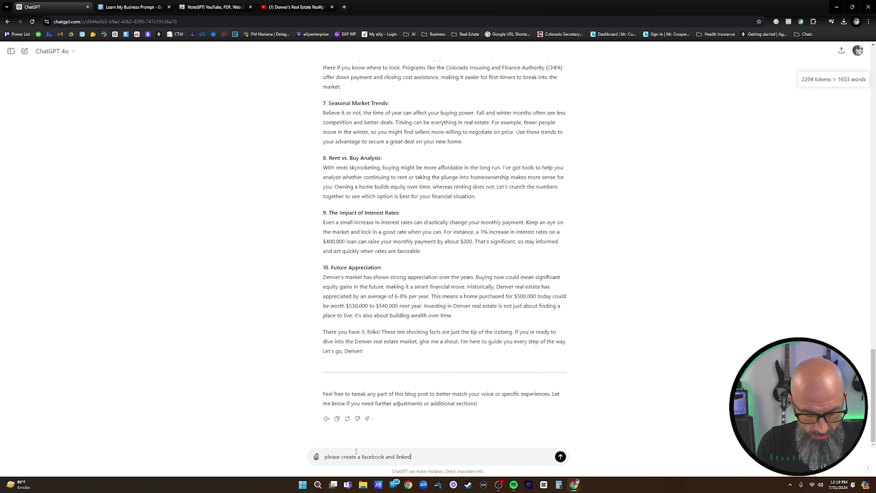
type("in post linking to the blog")
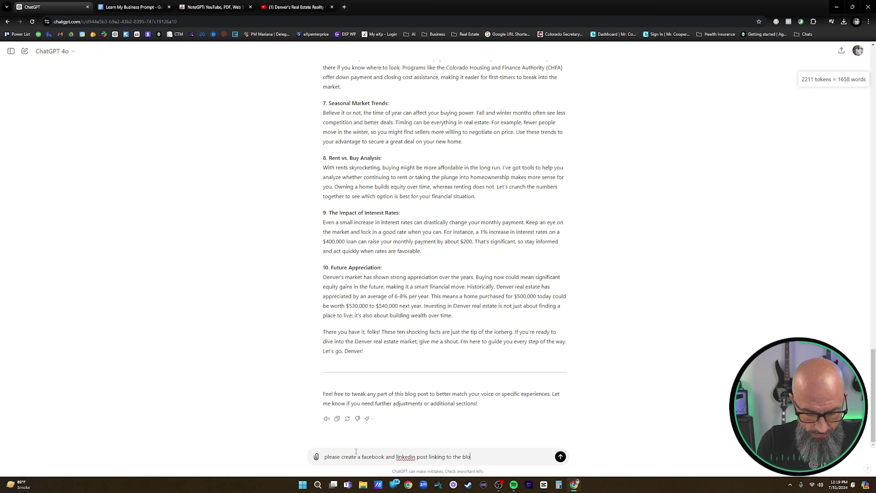
key("Return")
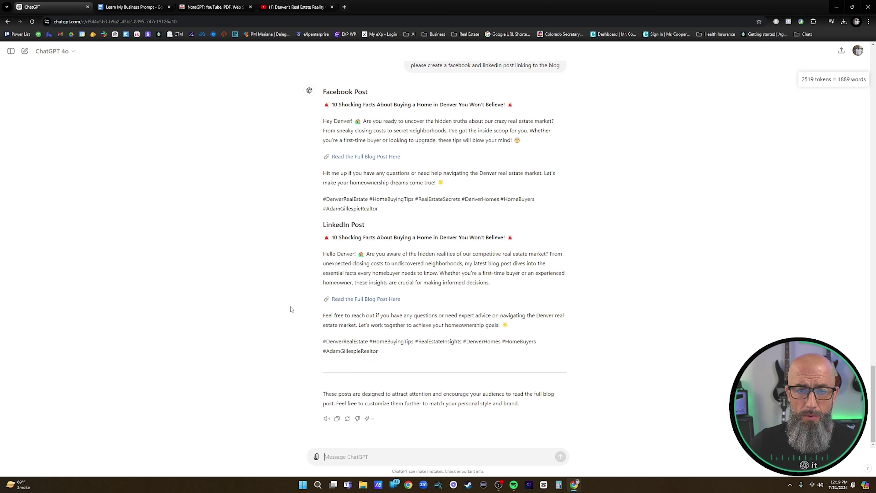
Examine the Facebook post, highlighting its "Read the Full Blog Post Here" link and the whole post text.
scroll(452, 228, "up", 1)
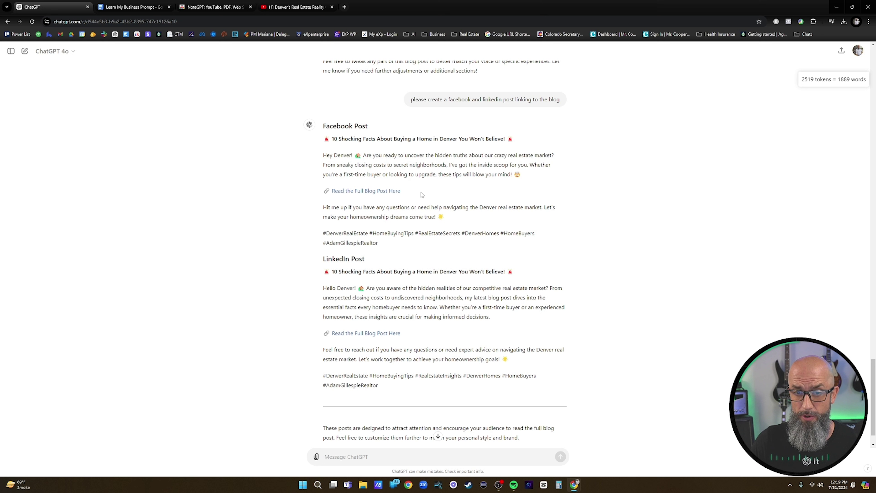
left_click_drag(408, 195, 331, 192)
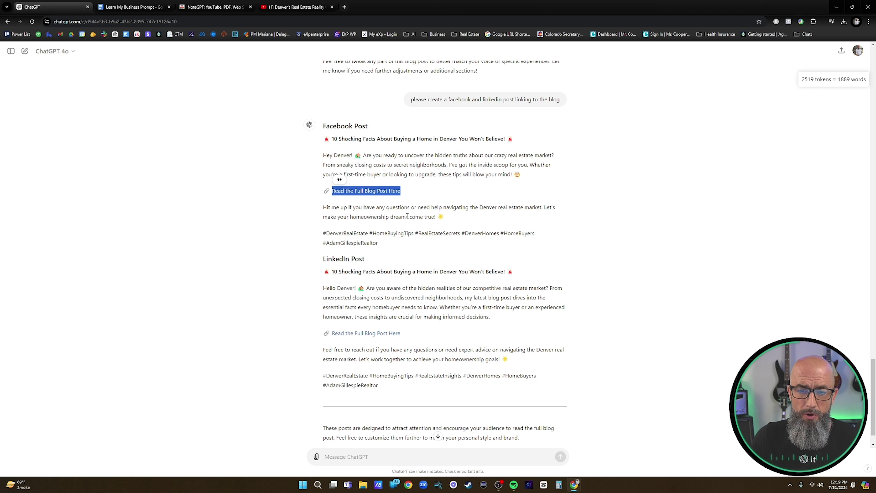
left_click_drag(395, 242, 316, 221)
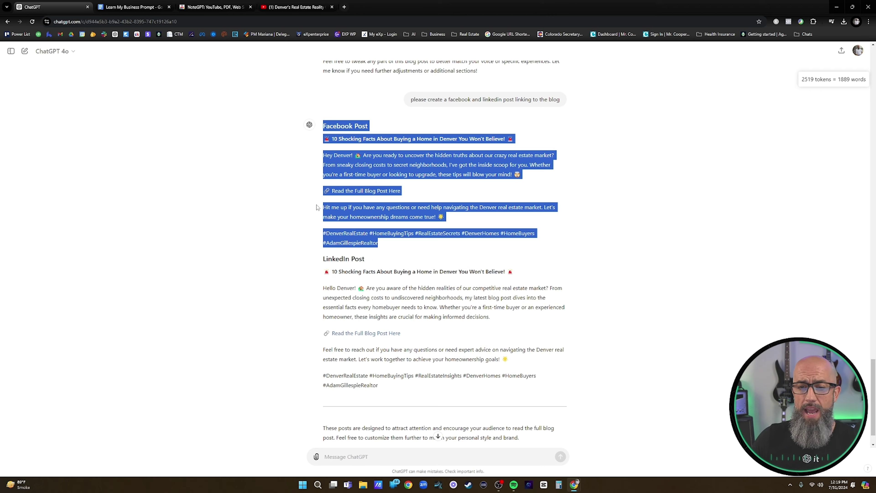
Review the short and expanded blog versions earlier in the conversation, and return to the Facebook and LinkedIn posts.
scroll(318, 207, "up", 20)
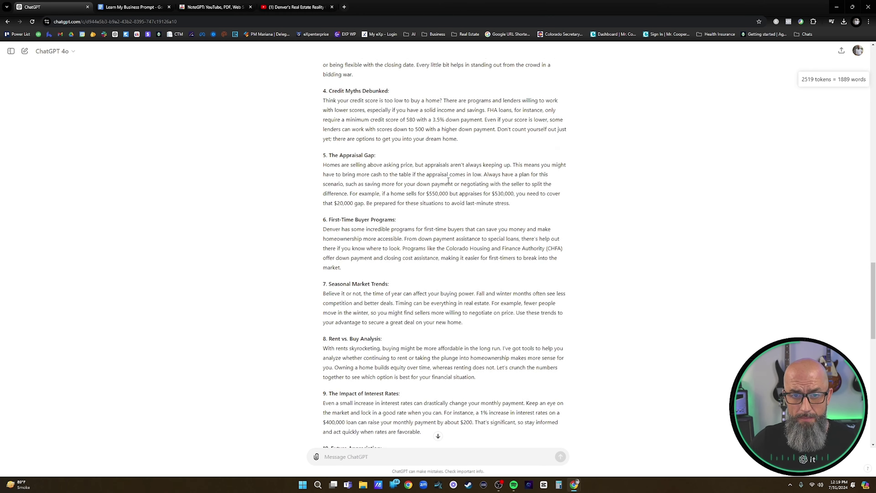
scroll(450, 180, "up", 10)
scroll(511, 276, "down", 4)
scroll(402, 250, "down", 10)
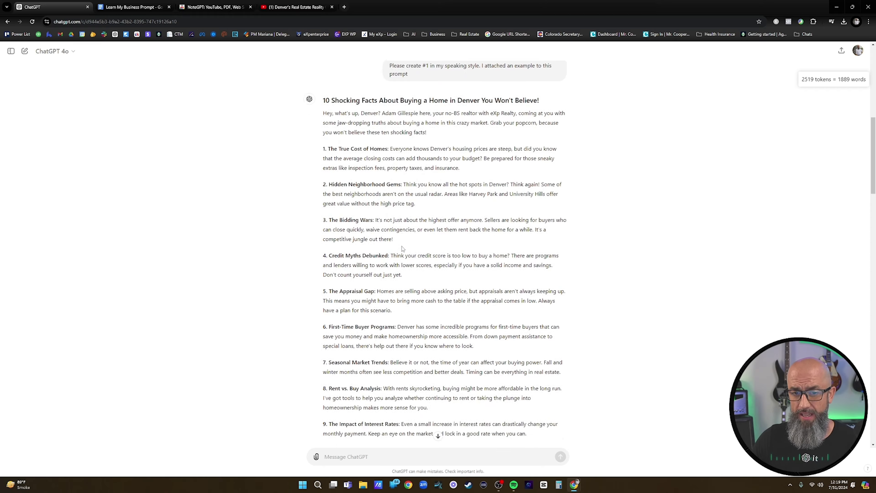
scroll(402, 248, "down", 14)
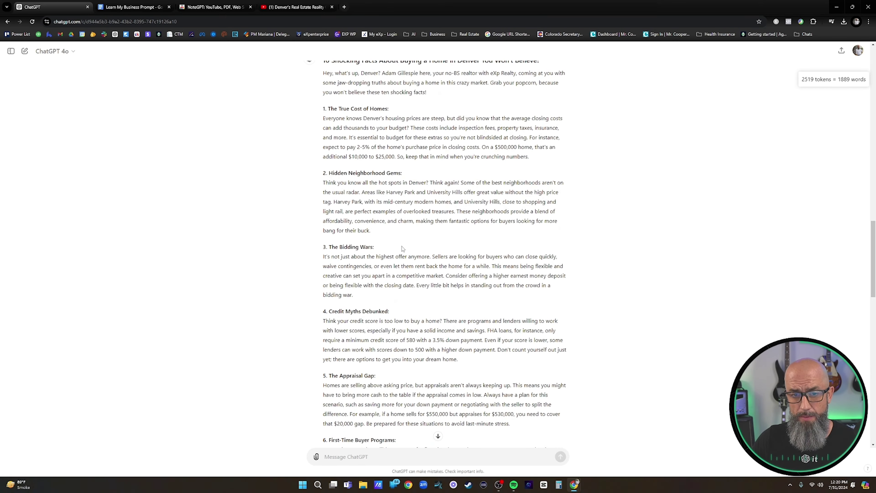
scroll(402, 247, "down", 10)
left_click_drag(324, 434, 379, 445)
scroll(402, 248, "down", 5)
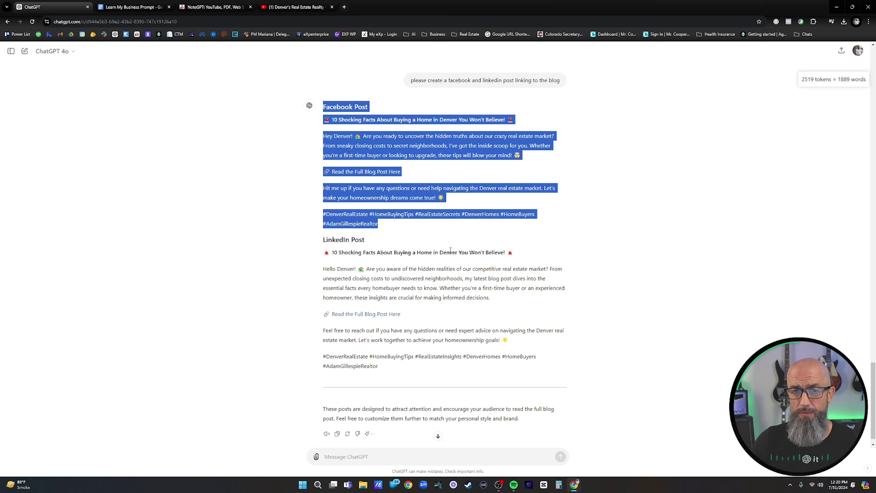
scroll(459, 262, "down", 1)
left_click(369, 458)
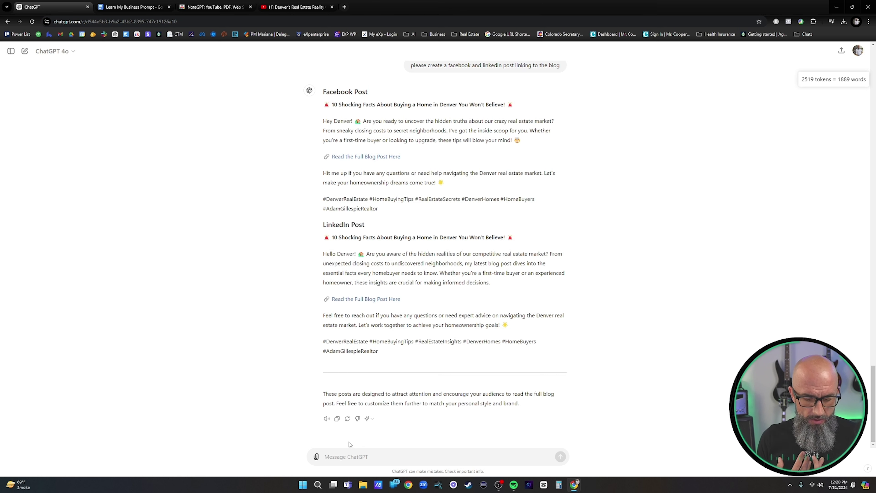
Write the prompt text "Please create an image for this blog make the image in landscape format." without sending it.
type("Please create an imag")
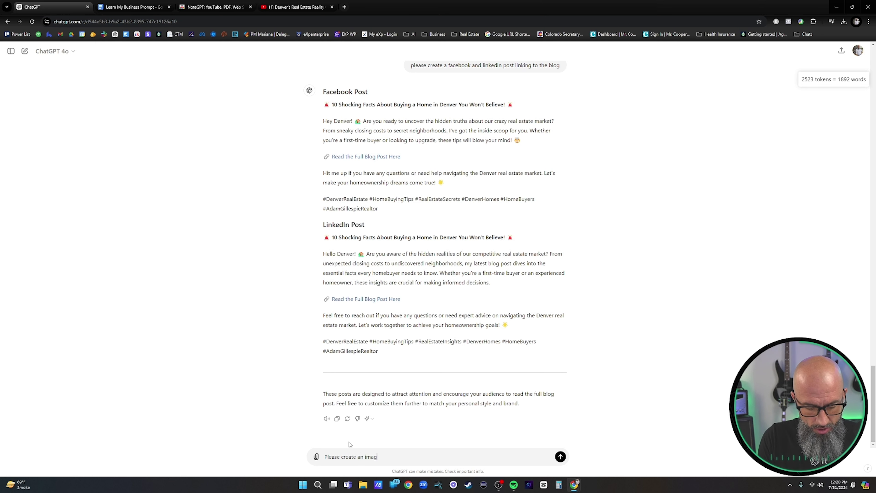
type("e for this blo")
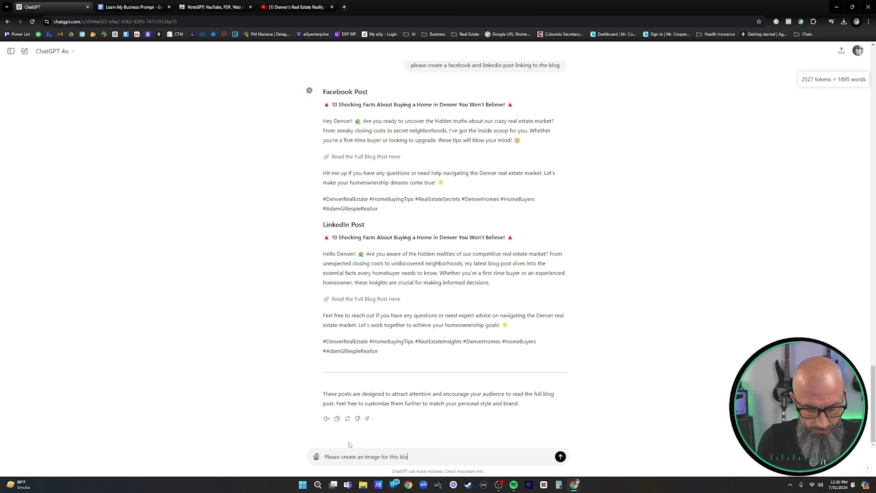
type("g make the ")
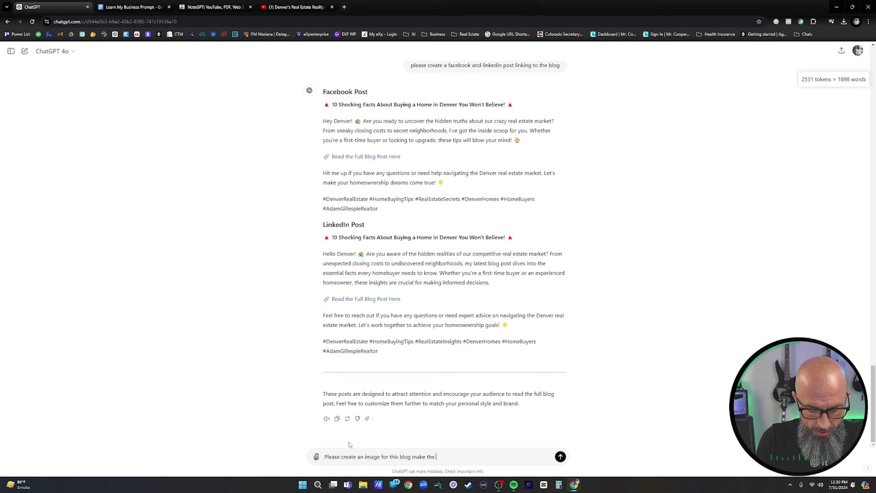
type("image in la")
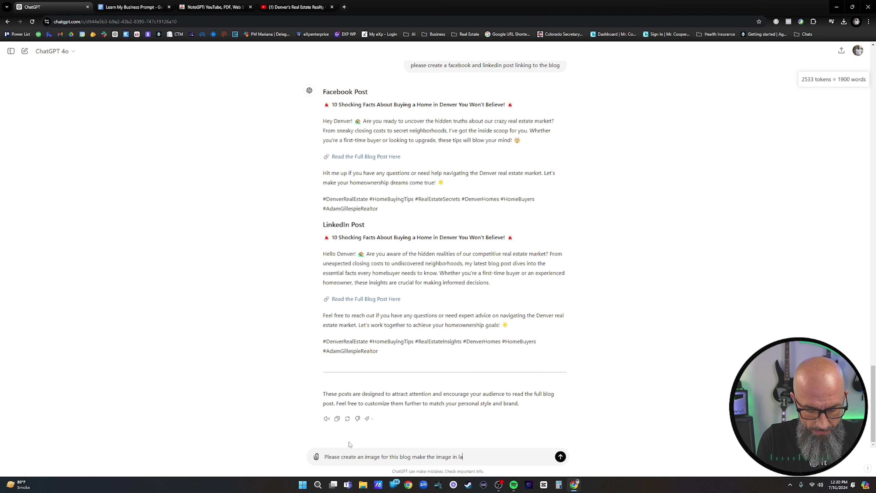
type("nscape")
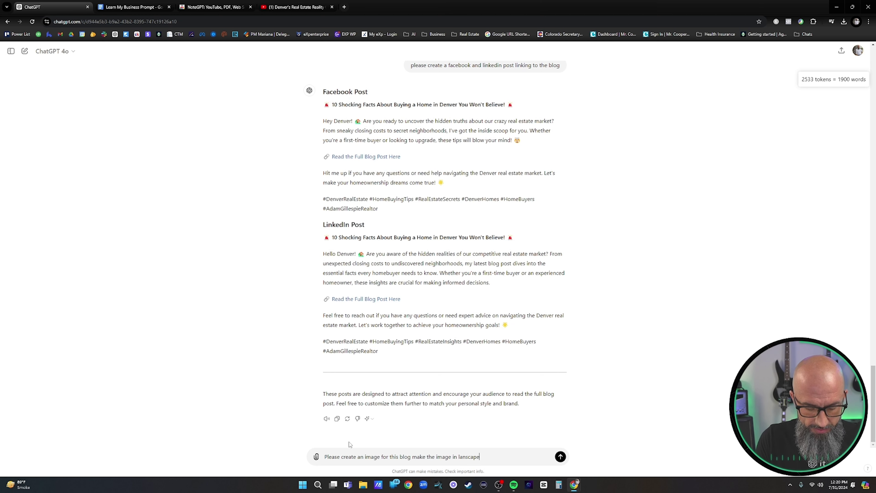
key("BackSpace")
key("BackSpace")
key("BackSpace")
key("BackSpace")
key("BackSpace")
type("dsc")
type("mat.")
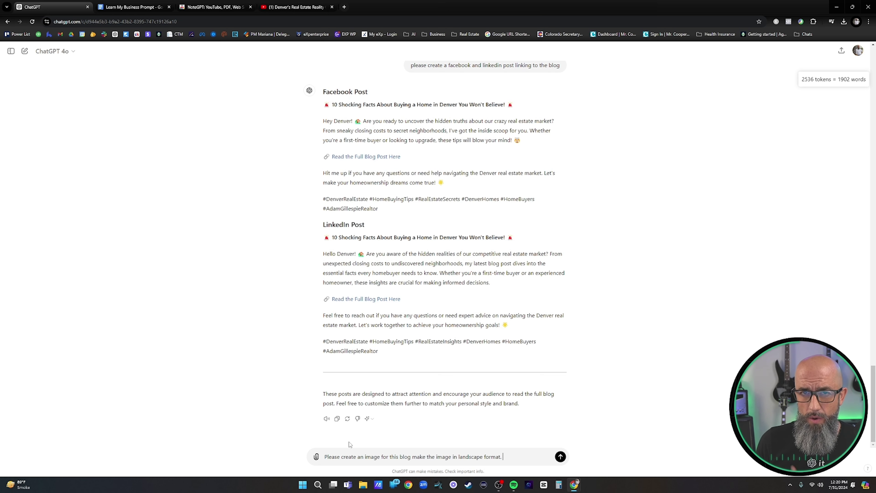
Add "Hi quality digital art. High definition photo quality" to the image prompt, with "digital" spelled correctly, and send it.
type("Hi quality ")
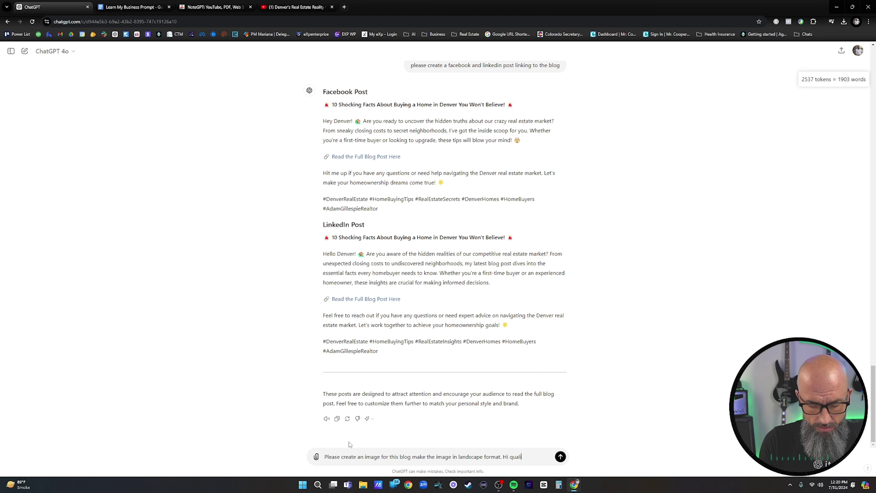
type("digial art")
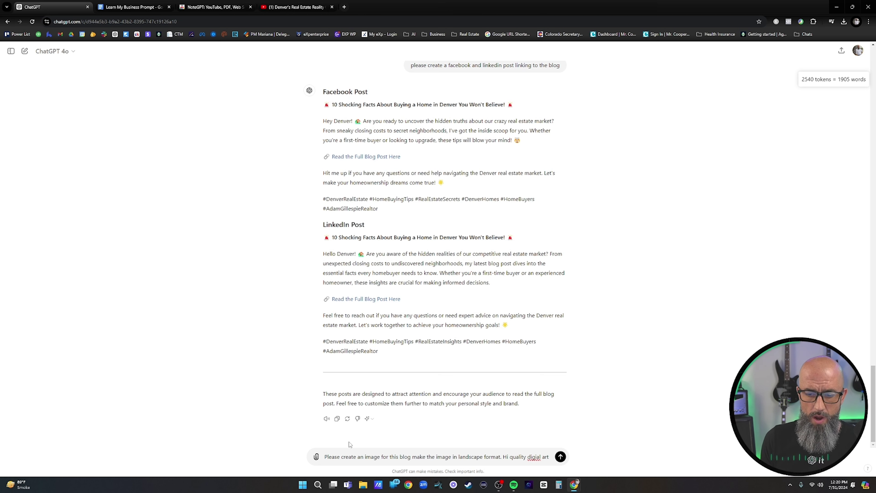
type(". ")
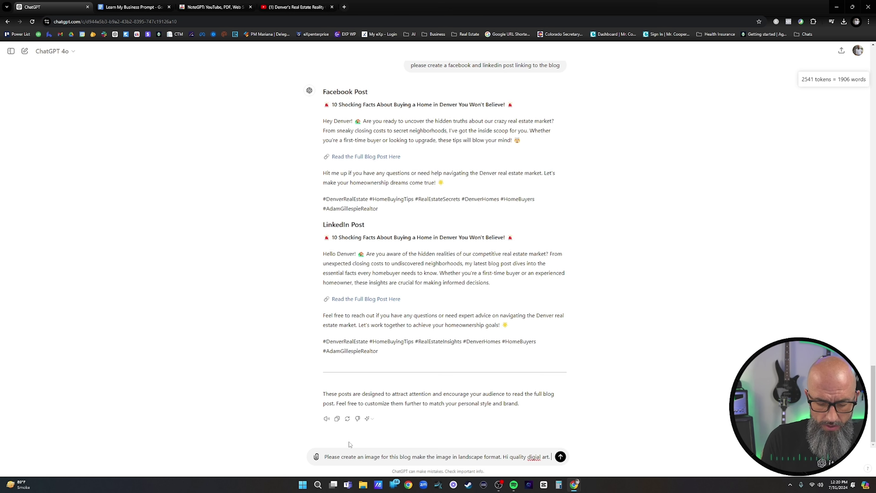
type("High de")
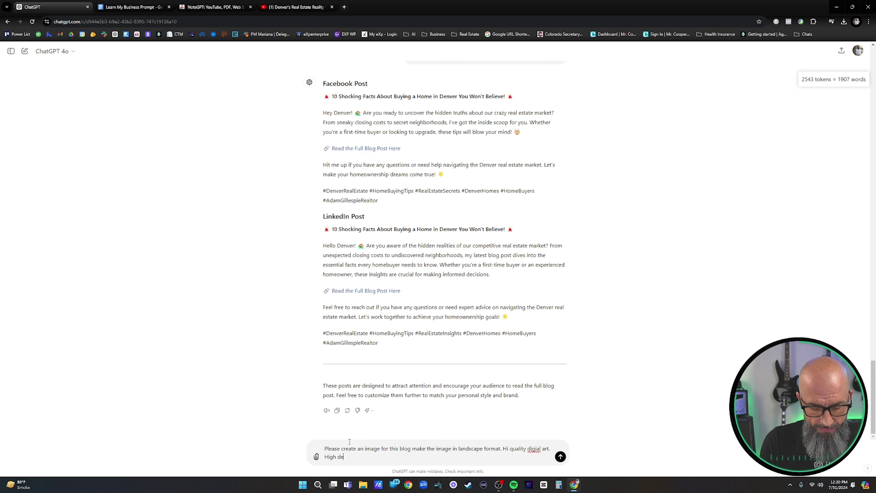
type("finition photo q")
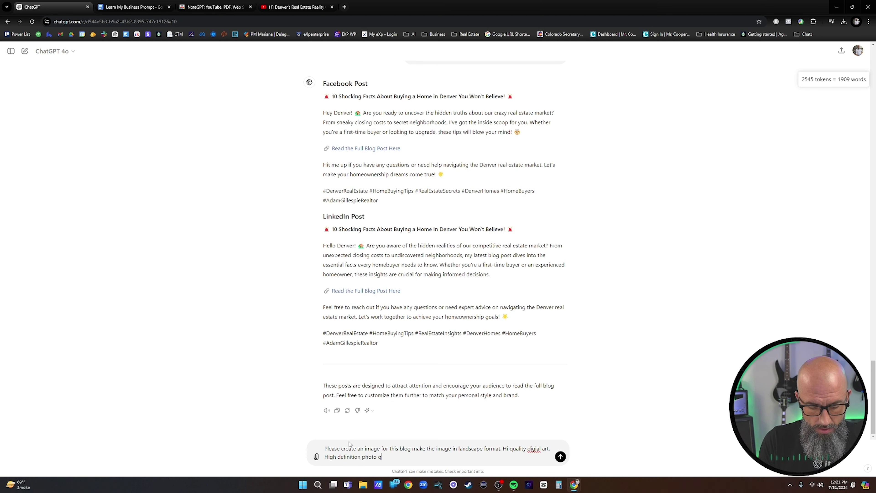
type("uality")
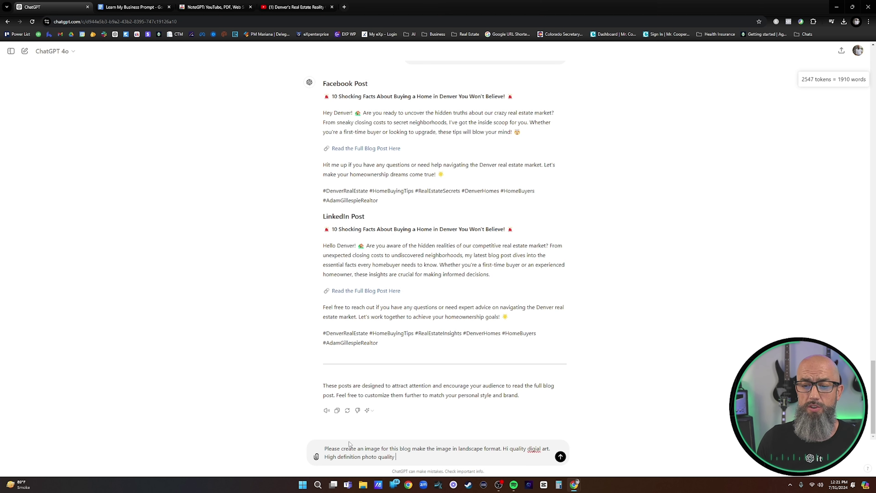
right_click(536, 448)
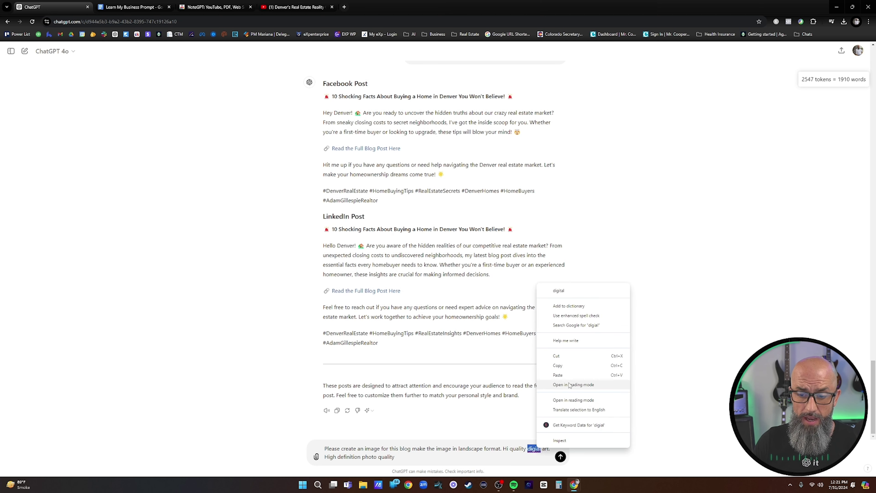
left_click(559, 294)
left_click(560, 458)
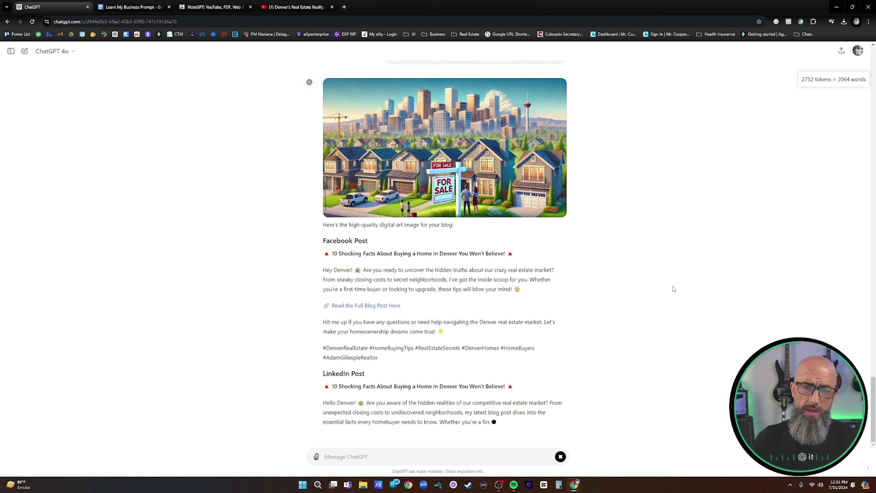
Open the generated blog image full size and send the edit request "please make this photo realistic".
left_click(466, 153)
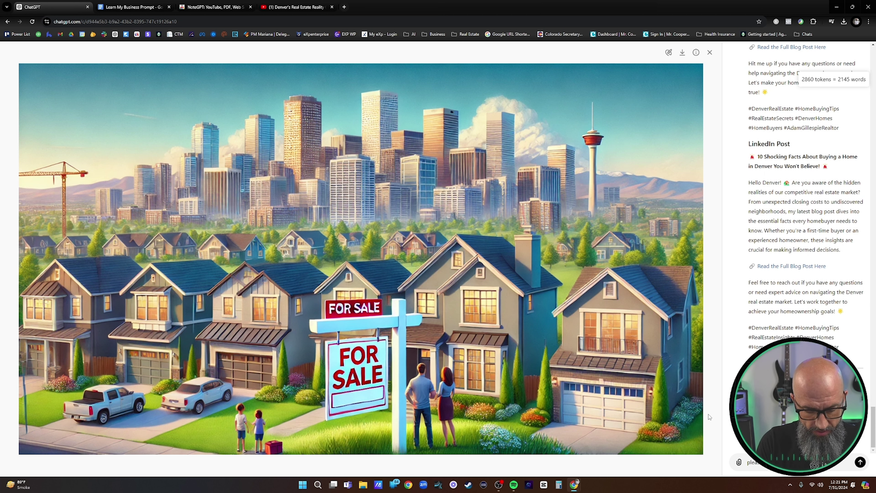
key("Return")
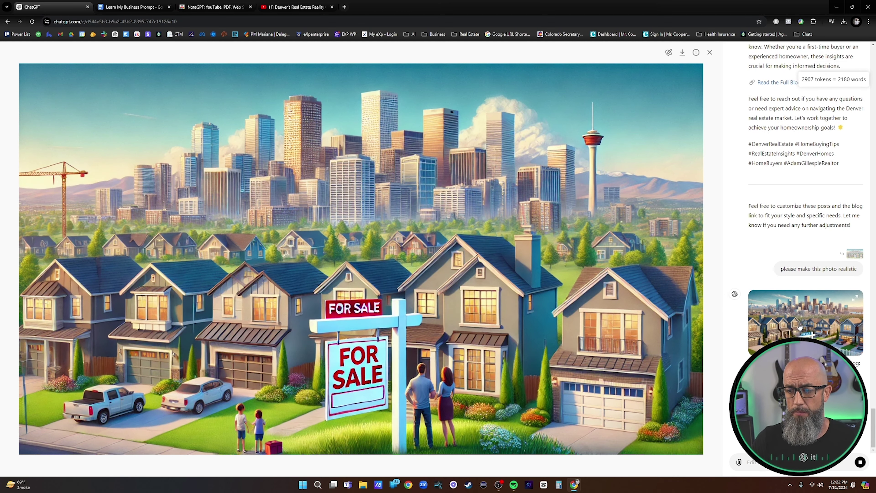
Open the photo-realistic version of the blog image, download it and close the image view.
left_click(788, 313)
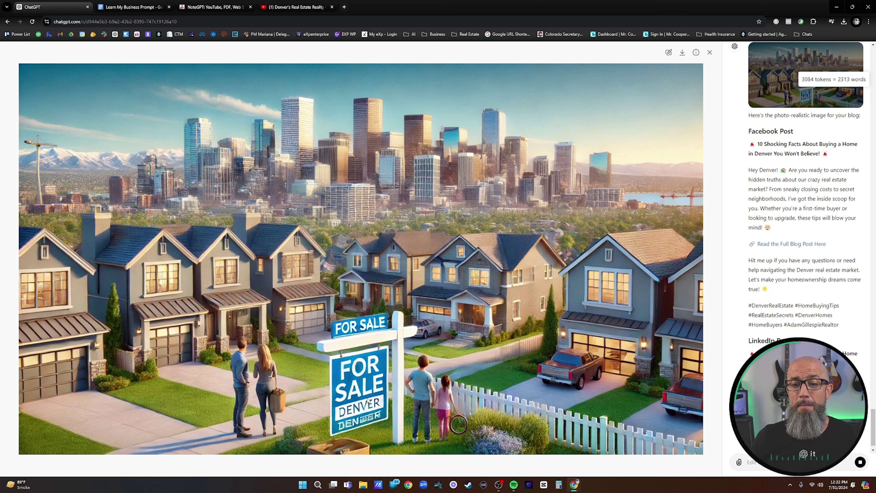
left_click(683, 52)
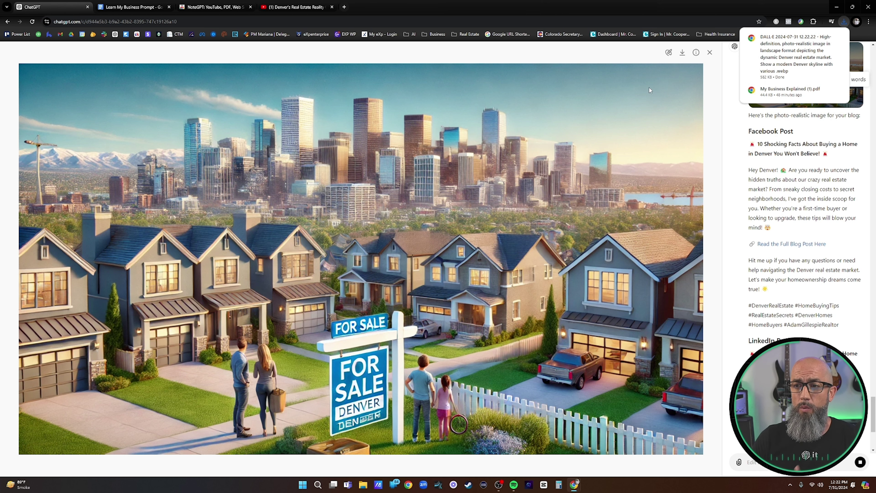
left_click(710, 53)
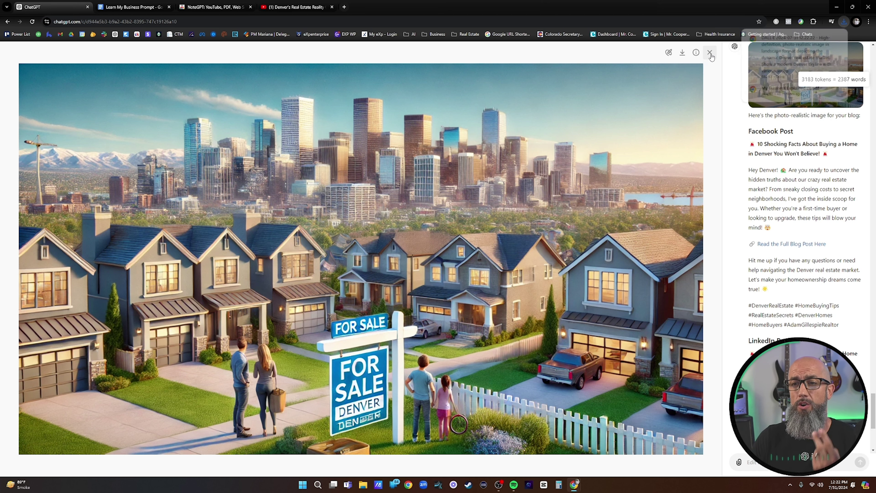